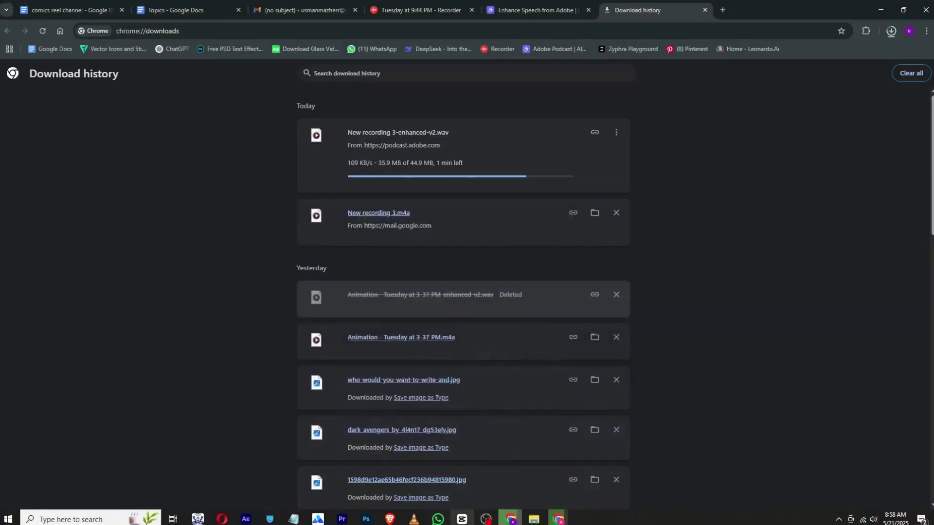
- Switch to CapCut, place a default text clip at the start of the timeline and extend it to 00:00:07:09
left_click(462, 519)
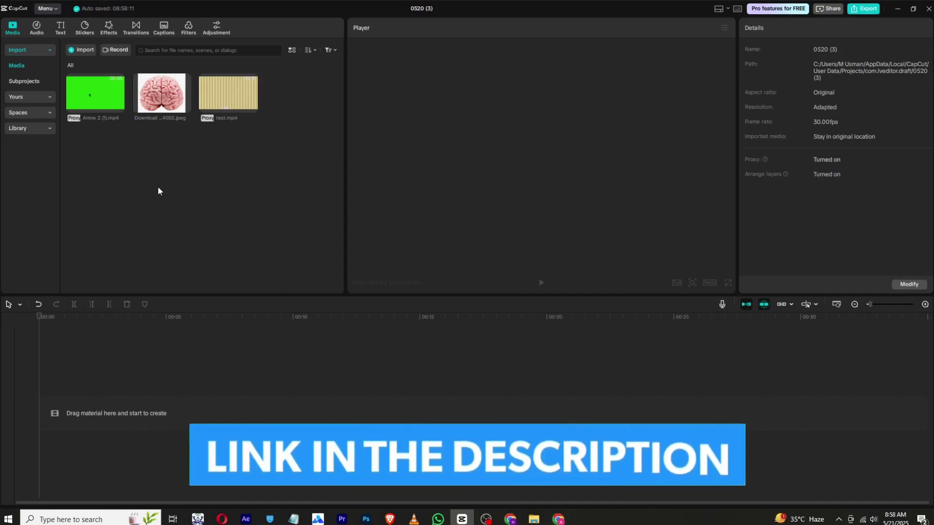
left_click(60, 27)
left_click_drag(79, 65, 98, 382)
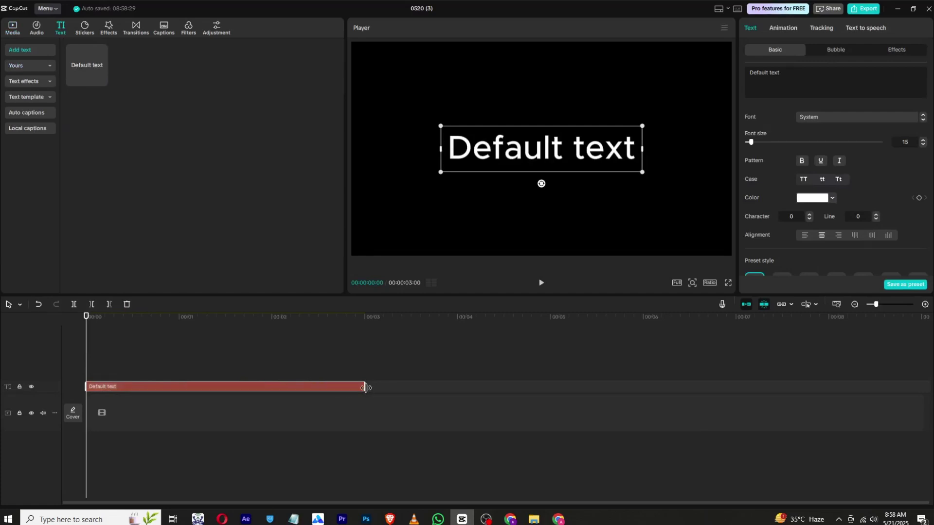
left_click_drag(365, 388, 763, 387)
- Replace the default text with a solid square symbol from the Windows symbol picker
double_click(619, 160)
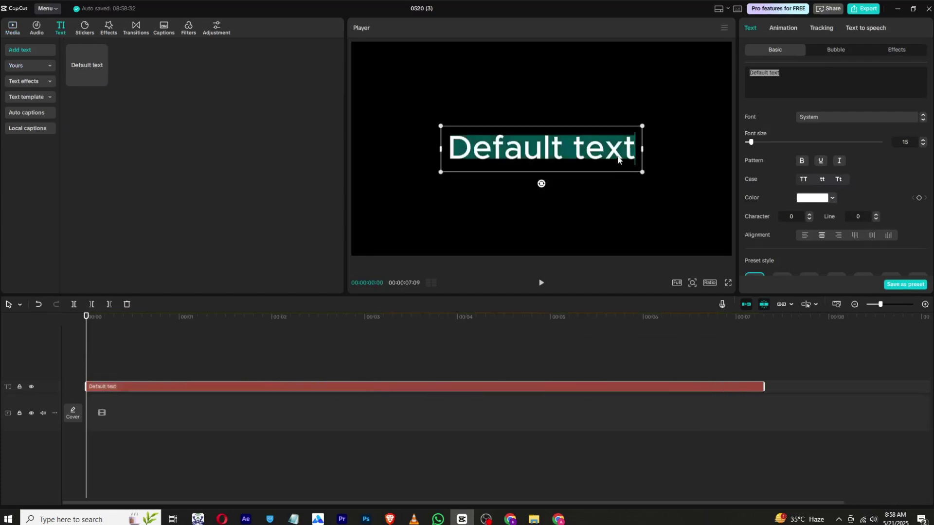
key("super+period")
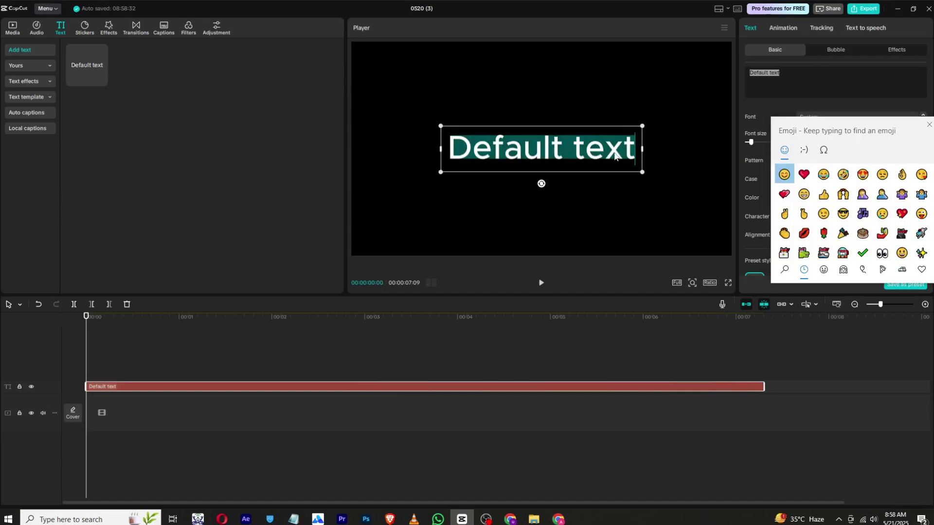
left_click(824, 150)
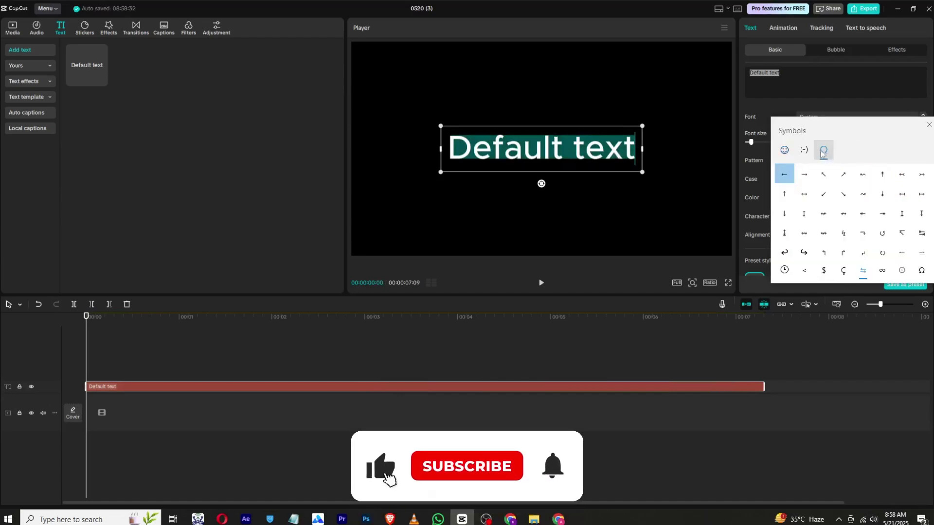
left_click_drag(827, 152, 192, 112)
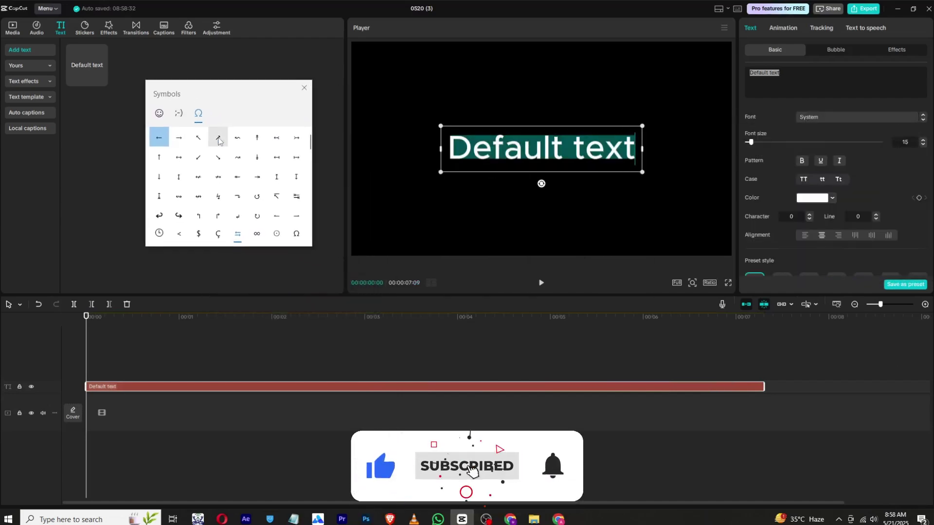
scroll(252, 146, "down", 5)
left_click(257, 147)
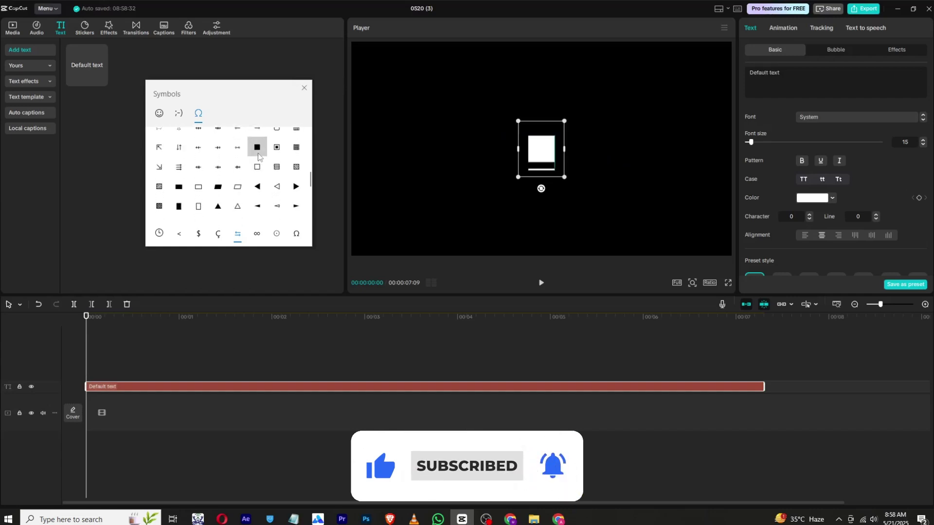
- Enlarge the square to font size 241 so it fills the frame, and colour it tan, hex DBC47A
left_click_drag(751, 142, 865, 146)
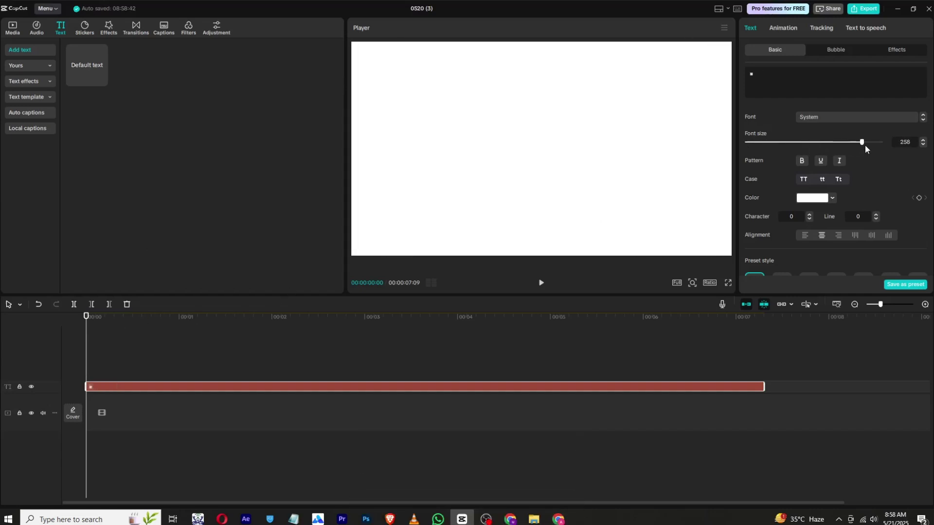
left_click(815, 201)
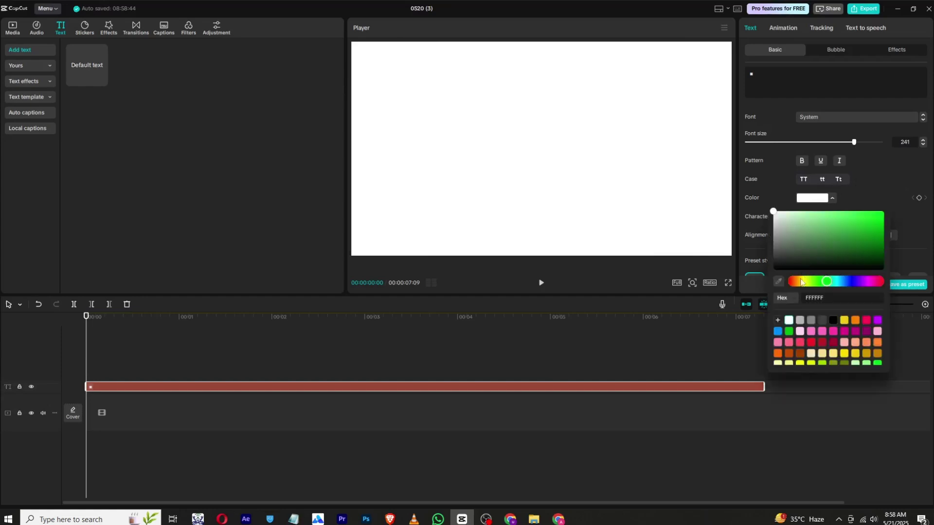
left_click(845, 320)
mouse_move(837, 230)
left_mouse_down()
mouse_move(820, 211)
mouse_move(824, 223)
left_mouse_up()
- Convert the tan square text clip into a compound clip and move it onto the main track
left_click(256, 317)
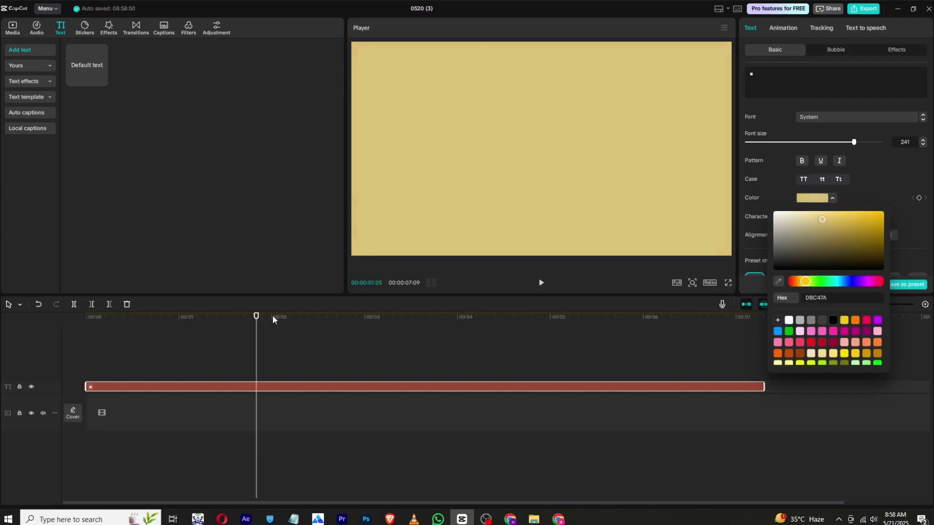
left_click_drag(272, 317, 86, 338)
right_click(111, 392)
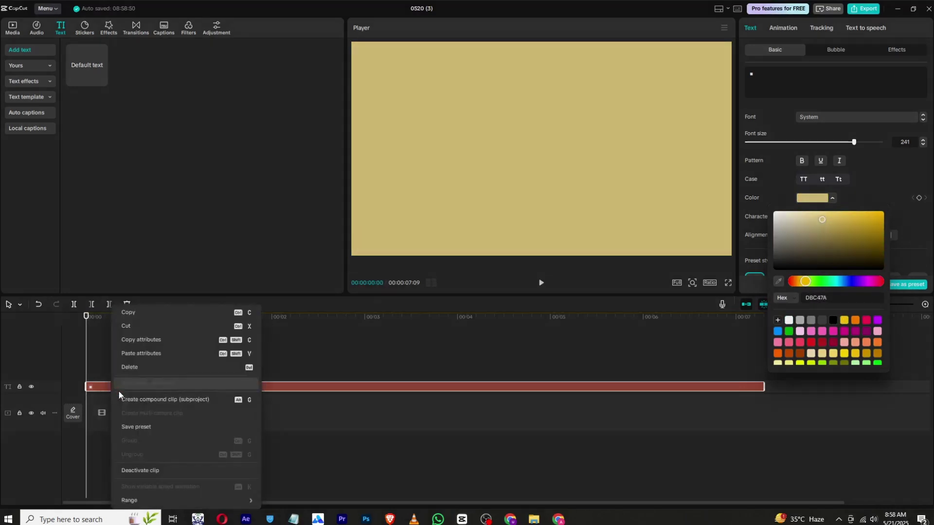
left_click(124, 394)
left_click_drag(158, 388, 155, 417)
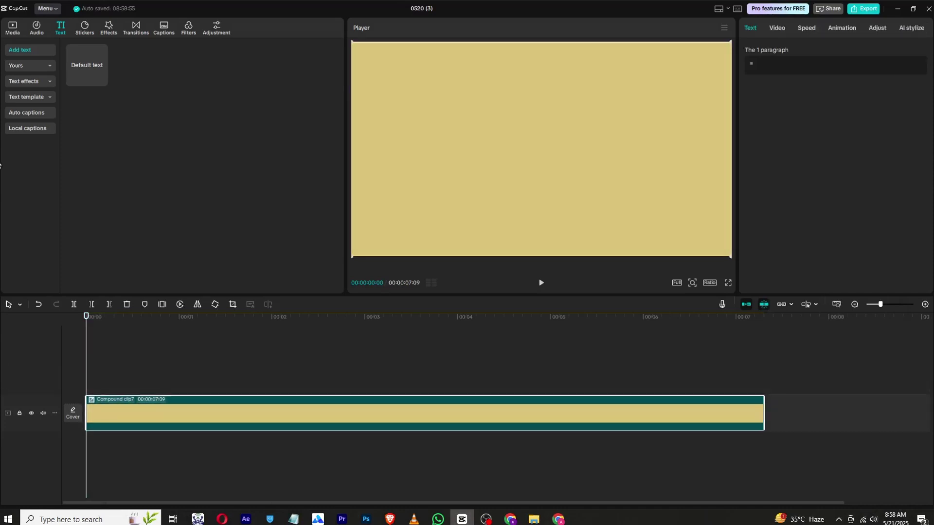
- Place the brain image on a track above the tan background and extend it to nearly the background's full length
left_click(18, 33)
left_click_drag(162, 100, 87, 384)
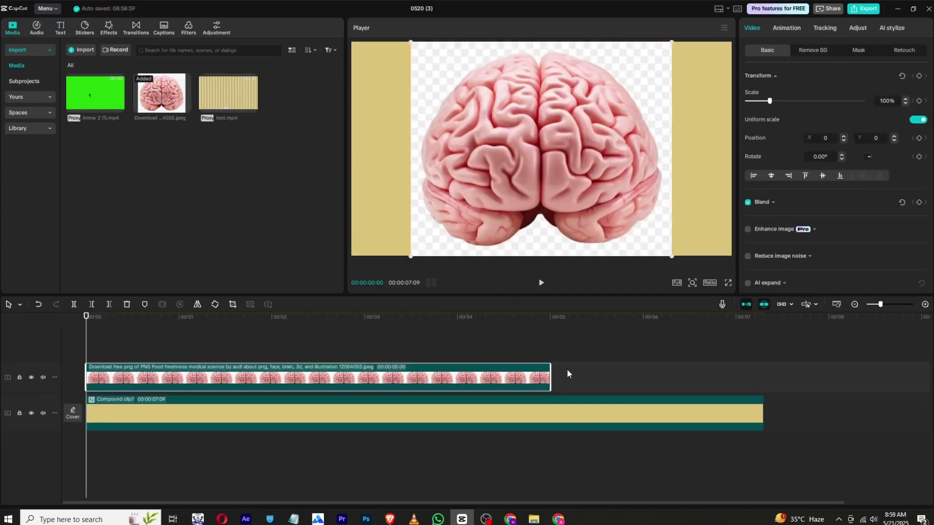
left_click_drag(549, 379, 761, 379)
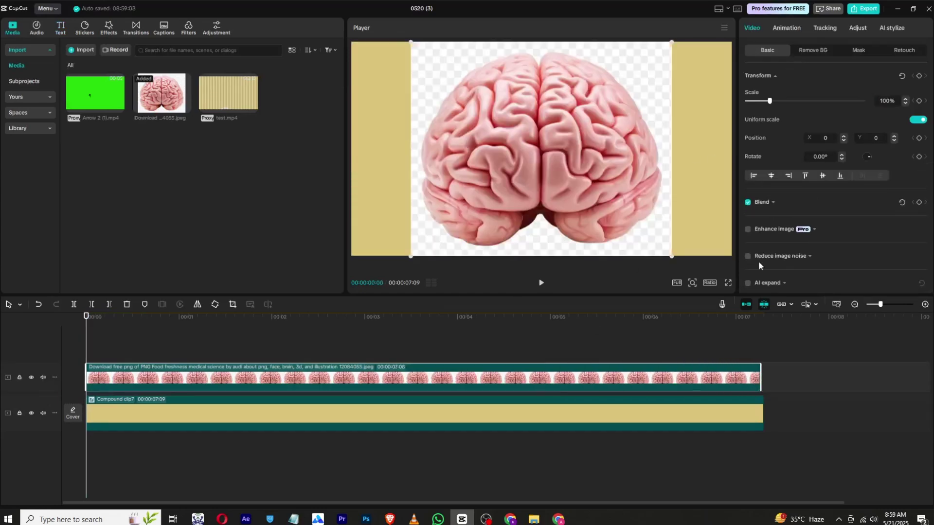
- Remove the brain image's background with auto removal and scale the image to 71%
left_click(808, 51)
left_click(748, 77)
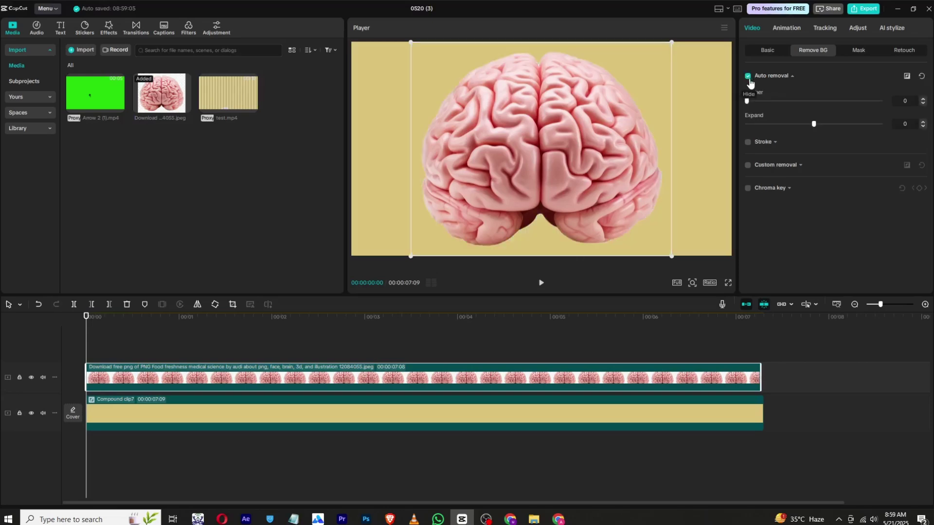
left_click(768, 52)
left_click_drag(769, 101, 764, 105)
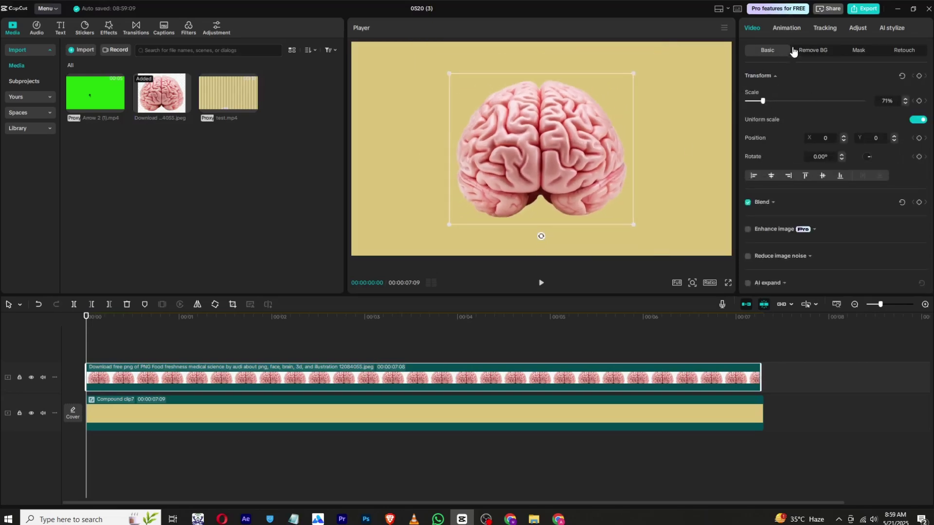
- Set the brain's red HSL brightness to 100 and saturation to -100, and enlarge the image to 75%
left_click(862, 34)
left_click(798, 53)
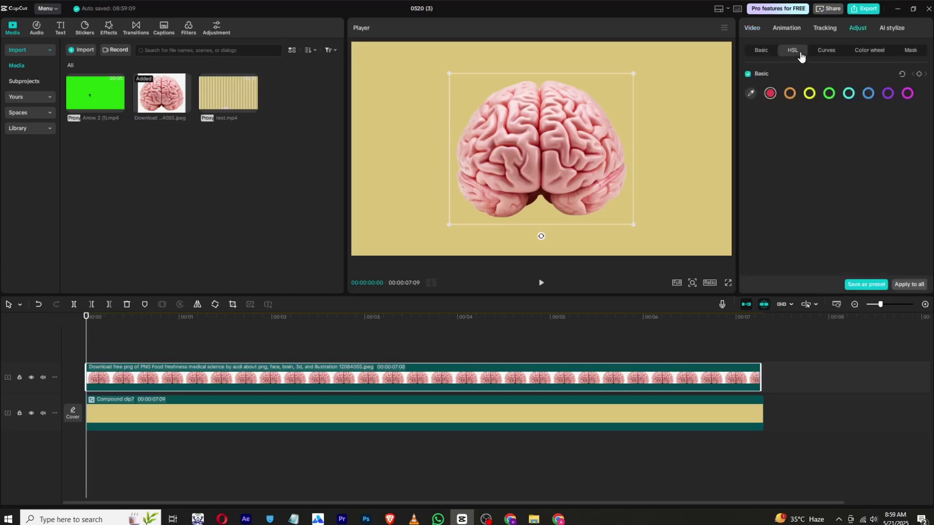
left_click_drag(808, 164, 881, 164)
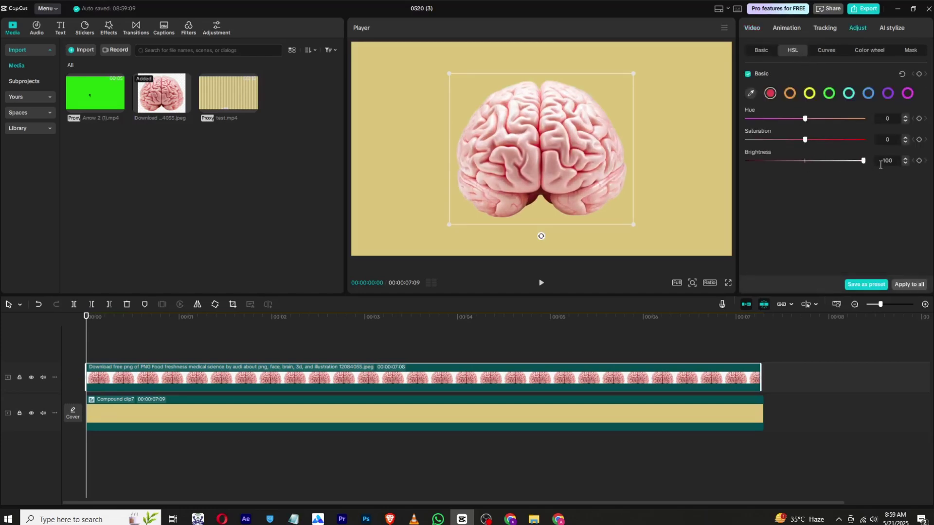
left_click_drag(805, 140, 736, 138)
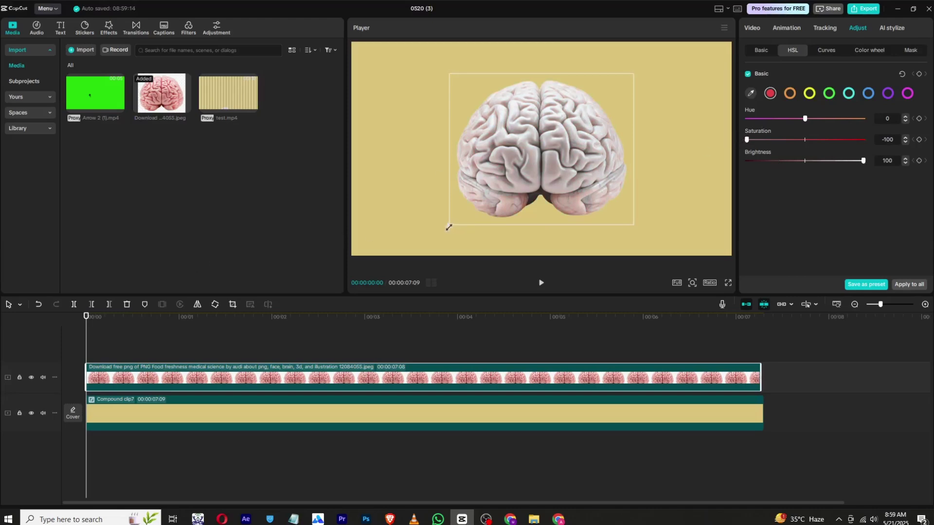
left_click_drag(449, 224, 443, 229)
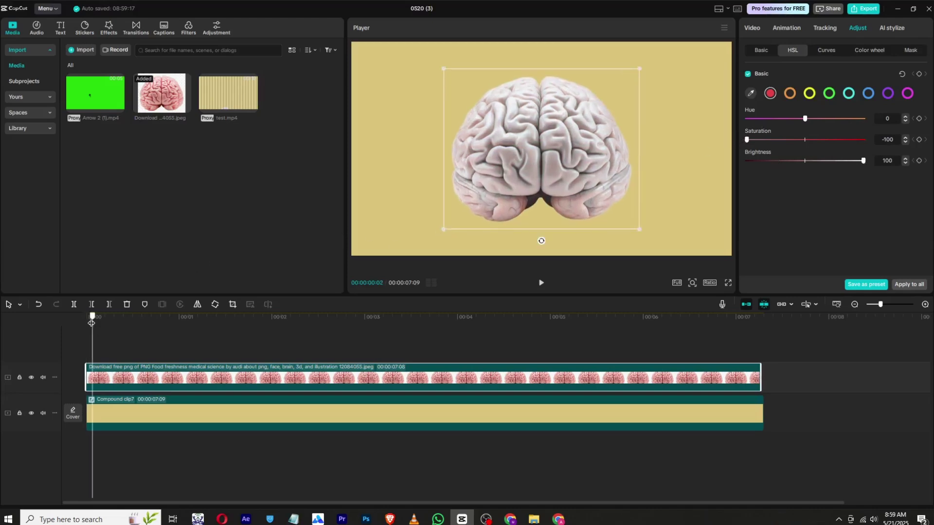
- Add a Split mask to the brain, rotated to -90° with X position -9, so only its left half shows
right_click(103, 378)
left_click(752, 56)
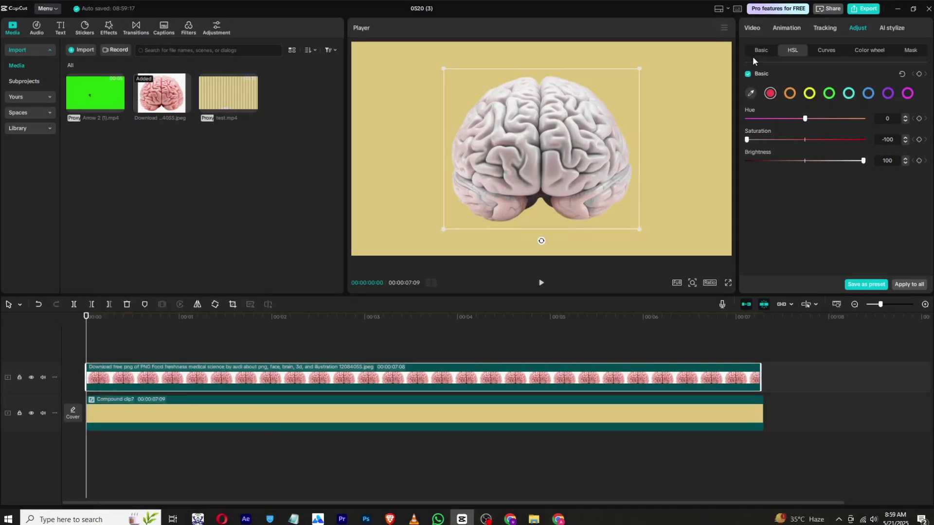
left_click(755, 54)
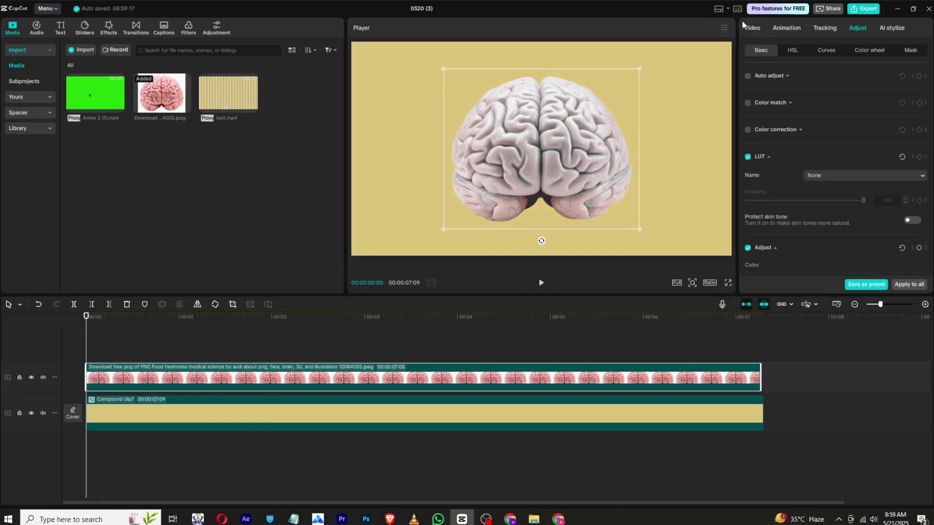
left_click(749, 27)
left_click(841, 52)
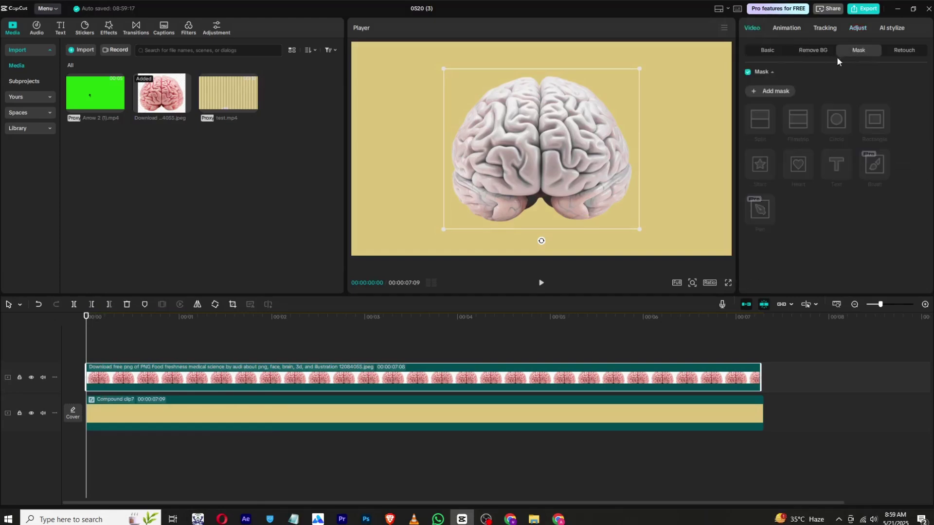
left_click(776, 92)
left_click(768, 120)
left_click_drag(544, 166, 582, 156)
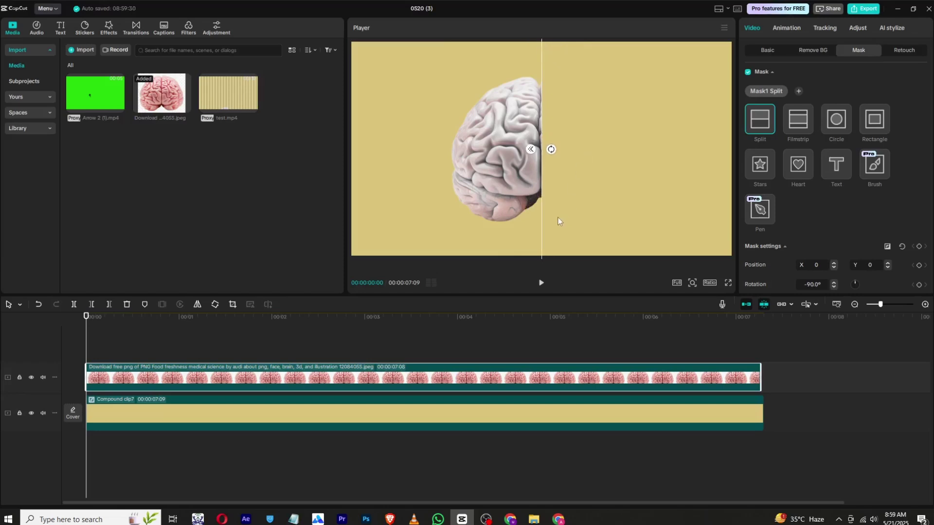
left_click_drag(554, 217, 549, 216)
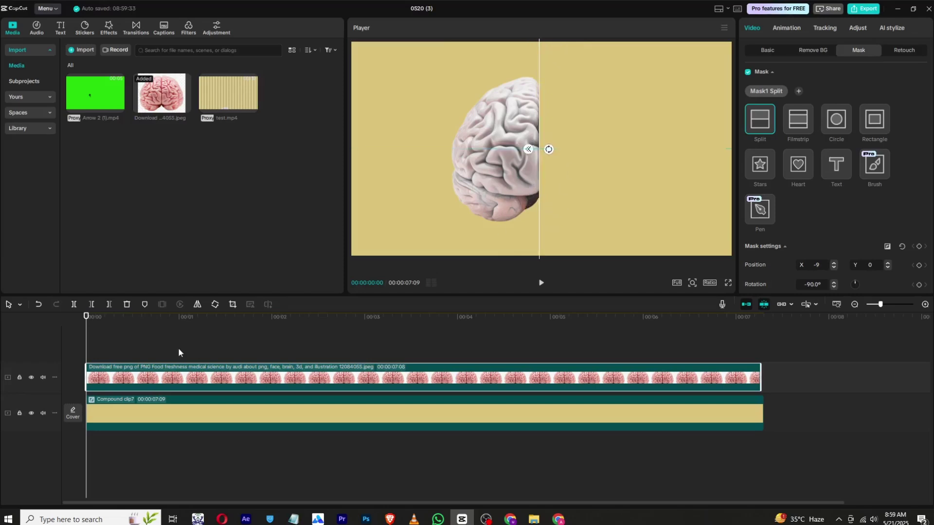
- Copy the masked brain clip, paste it onto a new track above, and invert the copy's mask
right_click(125, 368)
left_click(155, 162)
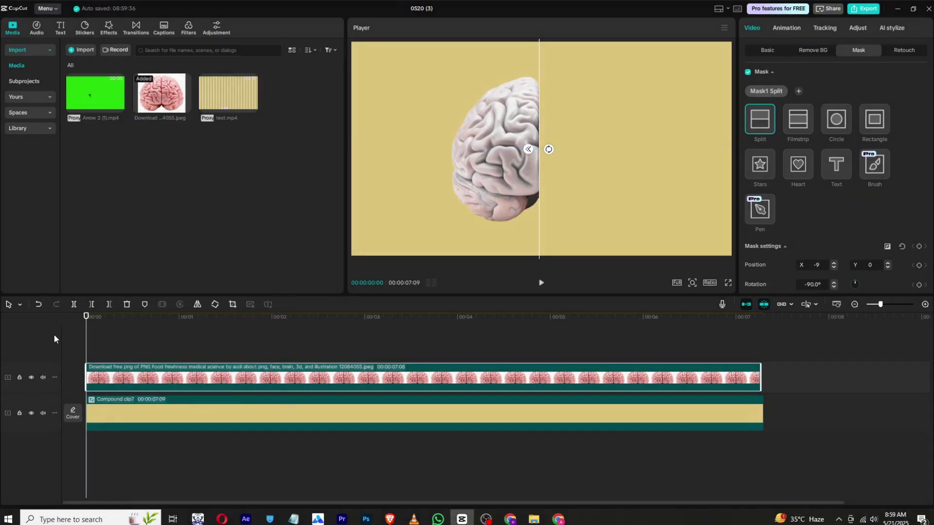
right_click(107, 341)
left_click(122, 349)
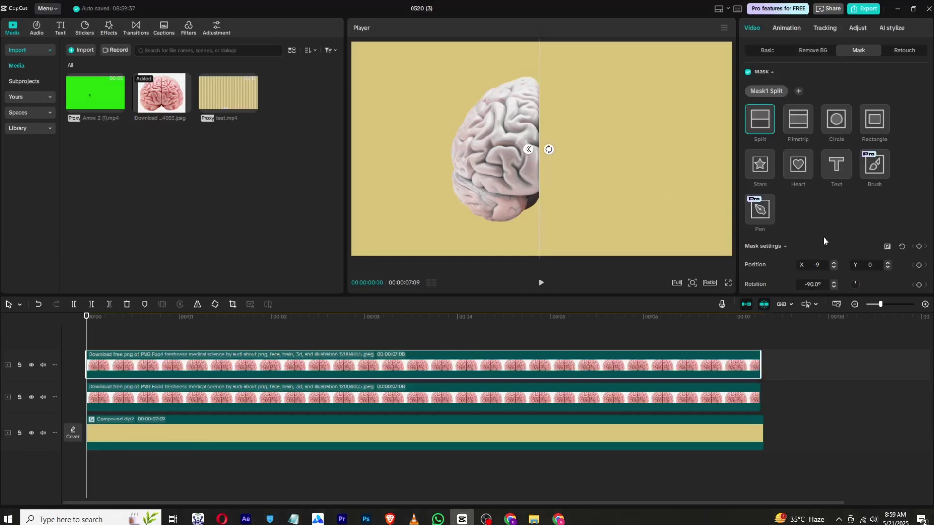
left_click(888, 247)
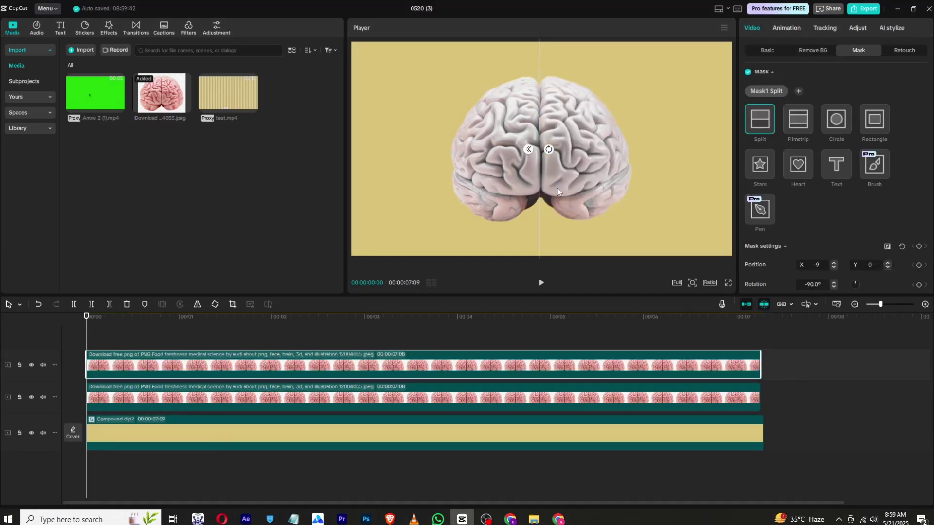
- Hide and show both brain tracks to check the two halves in the preview
left_click(31, 366)
left_click(32, 398)
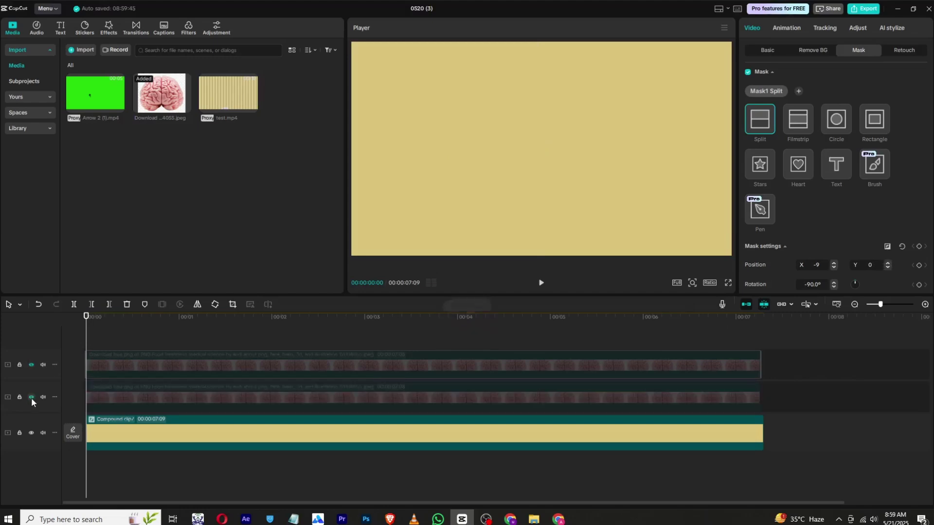
left_click(31, 397)
left_click(32, 366)
left_click(103, 338)
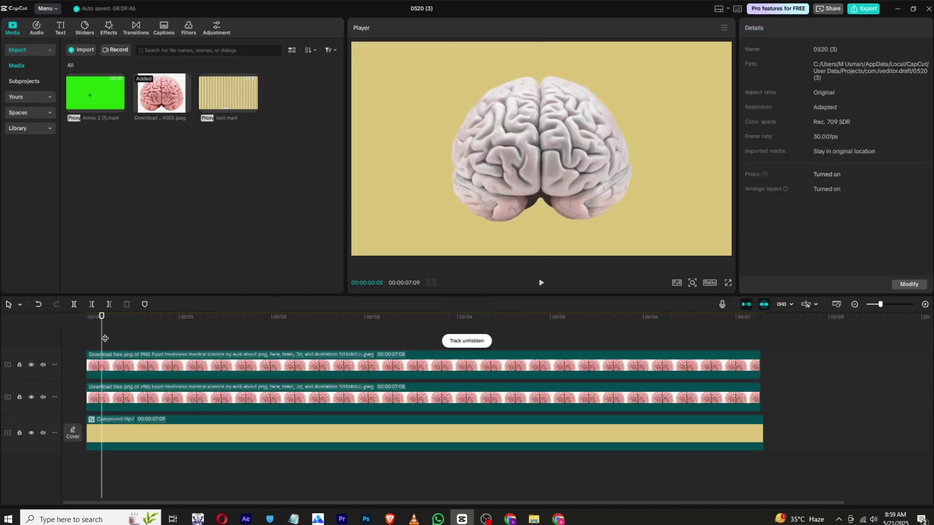
left_click_drag(102, 327, 86, 328)
- Keyframe the right brain half's transform at about 1.5 seconds, and move it below the frame to Y -1844 at the start
left_click(97, 371)
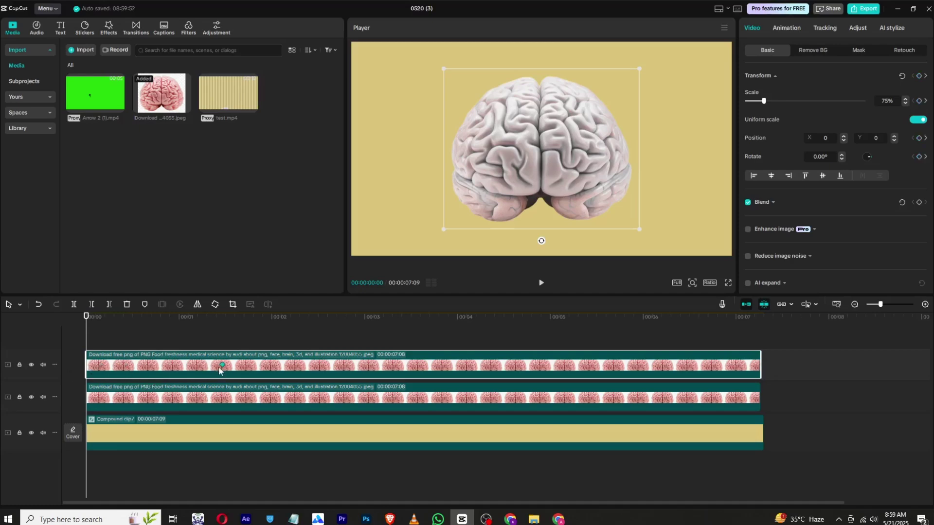
left_click_drag(216, 322, 73, 341)
left_click_drag(558, 155, 603, 233)
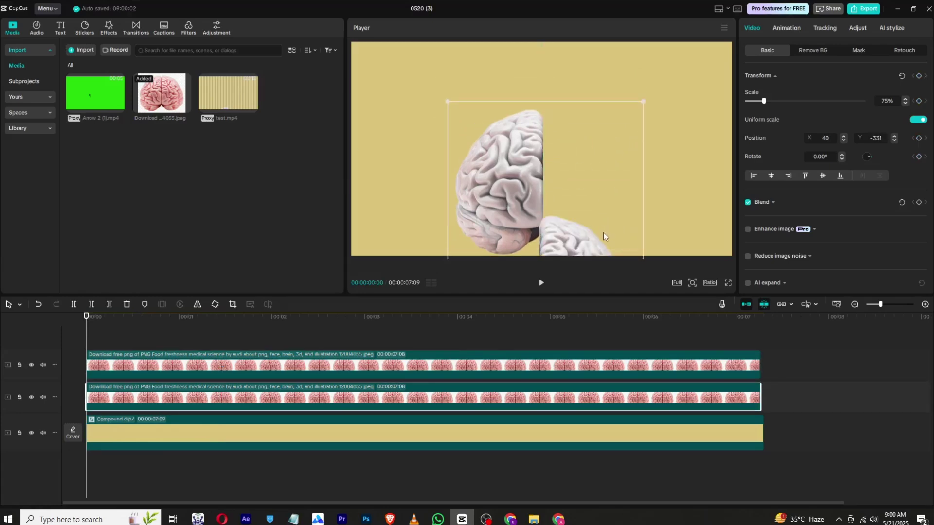
key("ctrl+z")
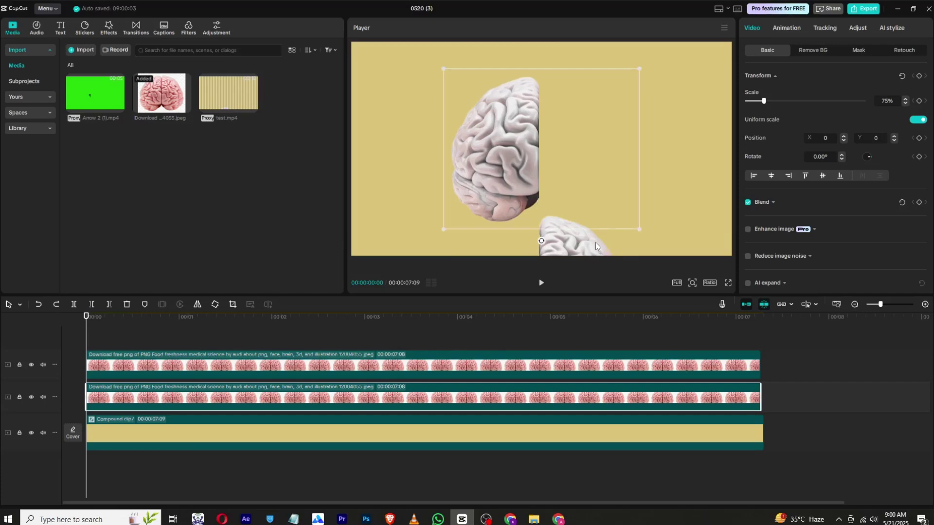
left_click(596, 242)
mouse_move(596, 264)
left_mouse_down()
mouse_move(593, 273)
mouse_move(599, 256)
left_mouse_up()
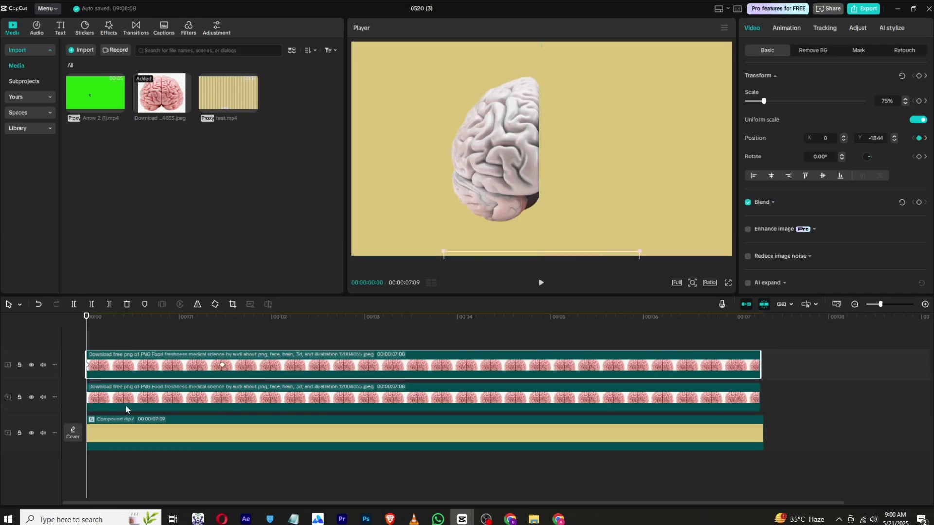
- Animate the left brain half with a Cubic Out curve from Y -1829 at the start to a transform keyframe at about 1.3 seconds
left_click(628, 126)
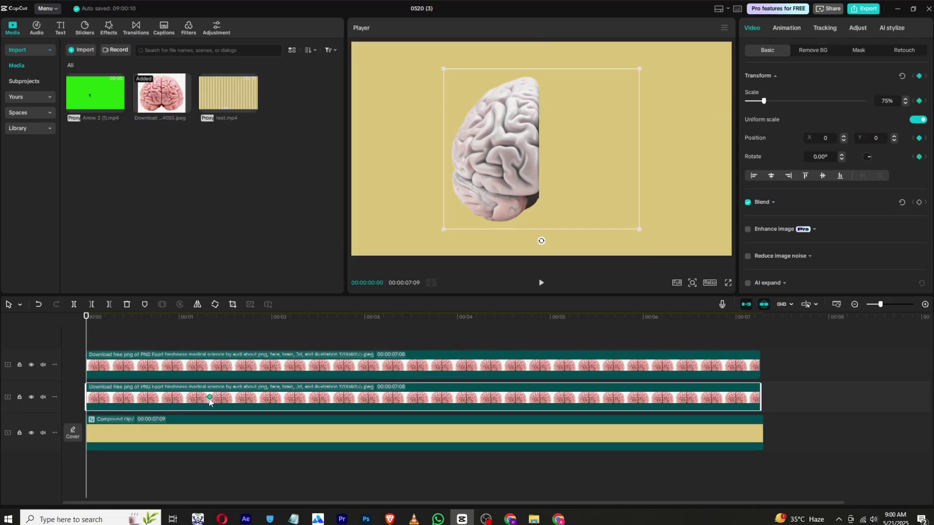
left_click_drag(509, 125, 515, 283)
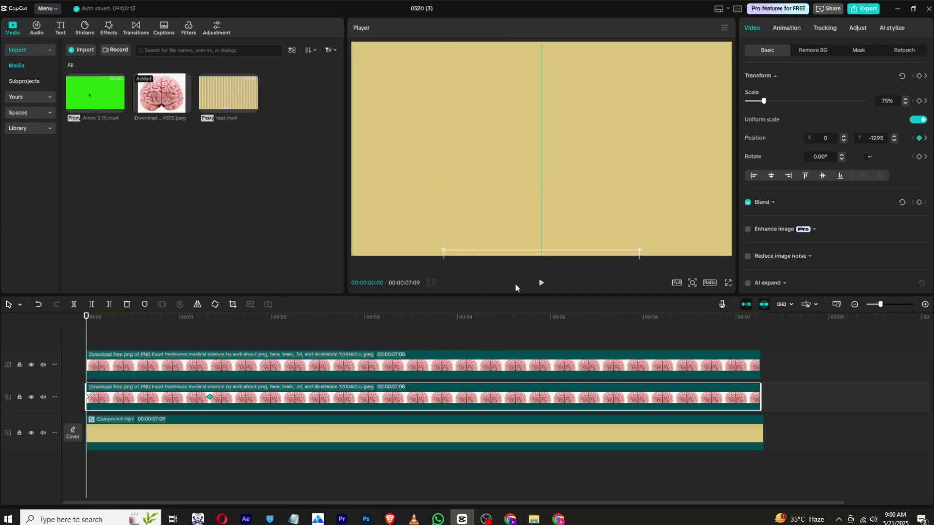
right_click(209, 398)
left_click(229, 450)
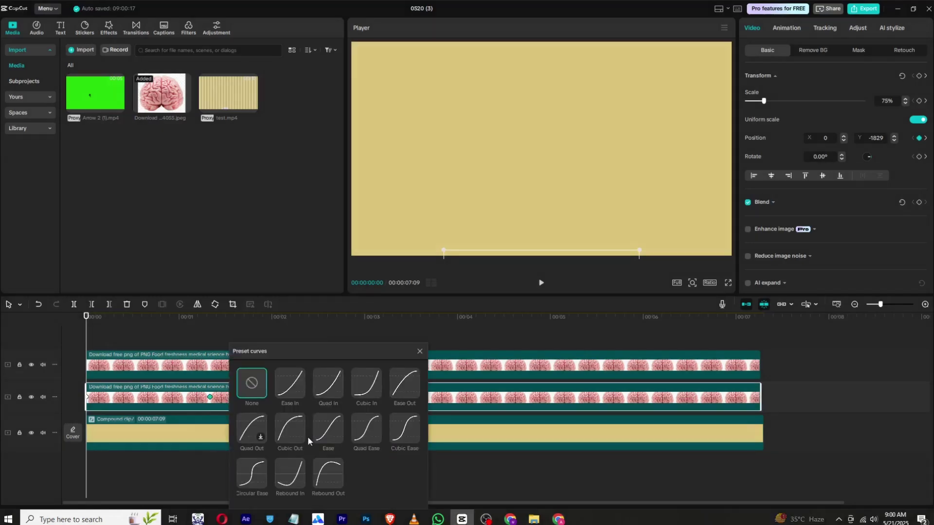
left_click(291, 431)
left_click(420, 351)
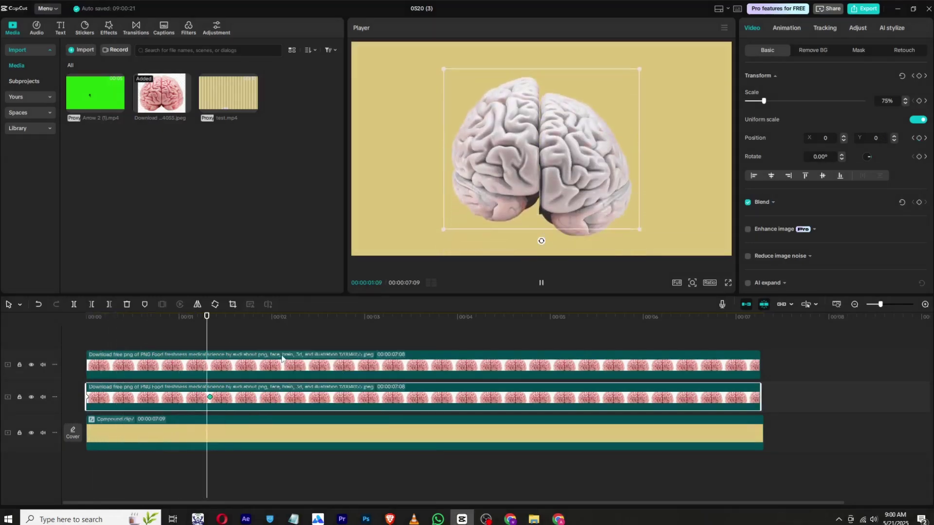
- Apply the Cubic Out curve to the right brain half's movement and shift its end keyframe slightly earlier, to about 1.4 seconds
left_click(212, 377)
right_click(223, 365)
left_click(253, 427)
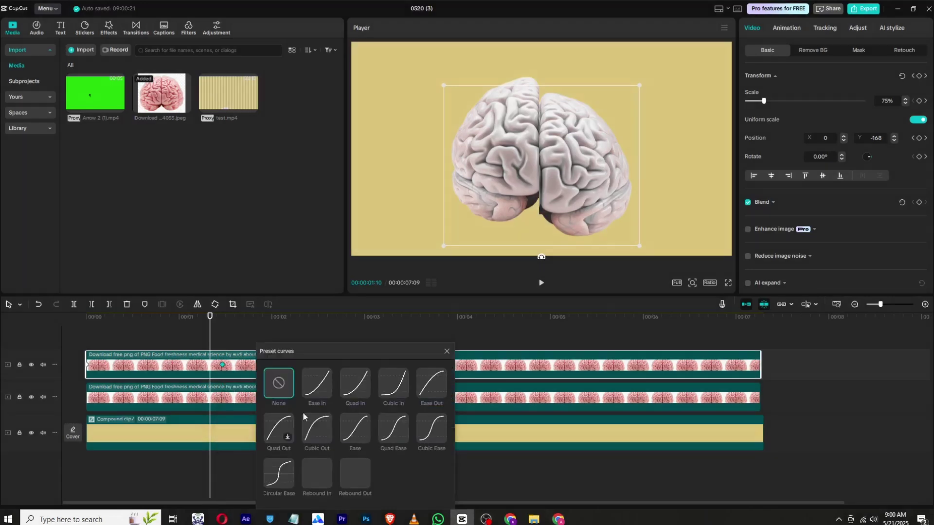
left_click(318, 428)
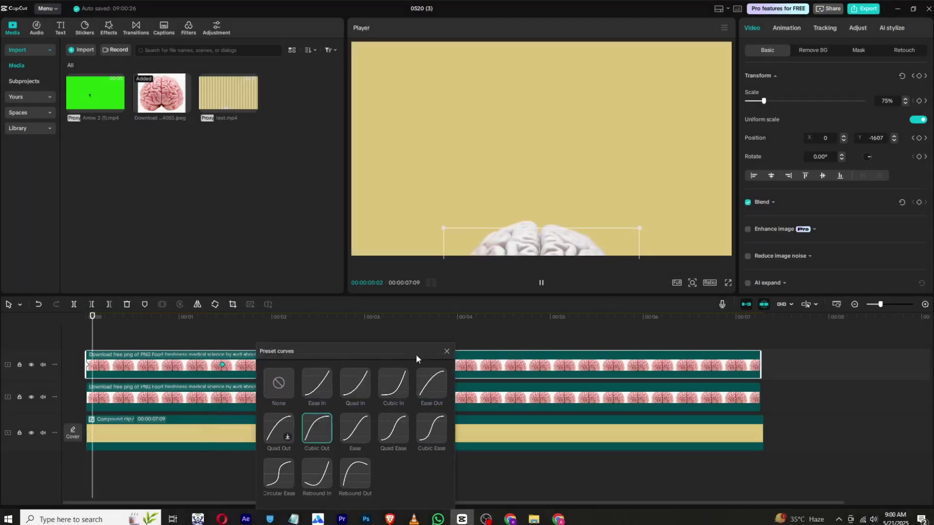
left_click(222, 365)
left_click(446, 352)
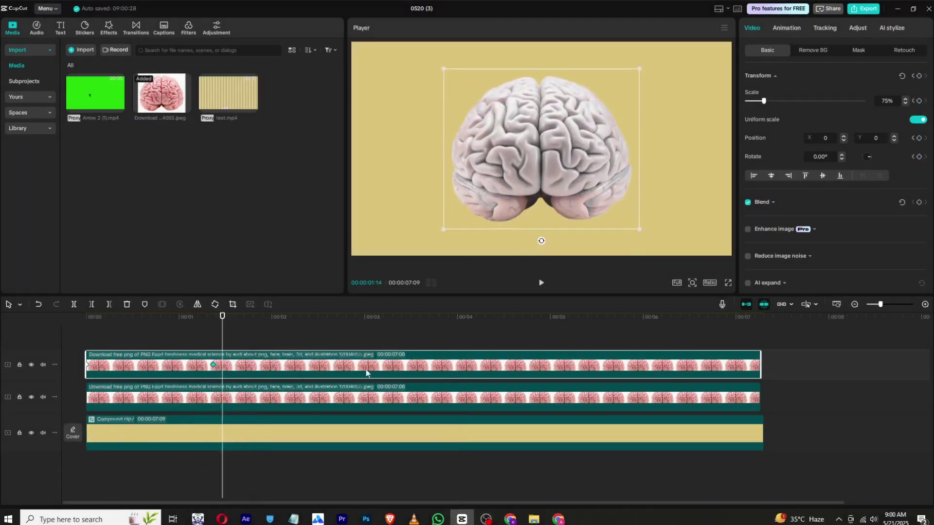
- Shift the right brain half's clip to start about 0.3 seconds later than the left one, and play the staggered entrance
mouse_move(118, 328)
left_mouse_down()
mouse_move(93, 328)
mouse_move(126, 329)
left_mouse_up()
left_click_drag(125, 366, 151, 365)
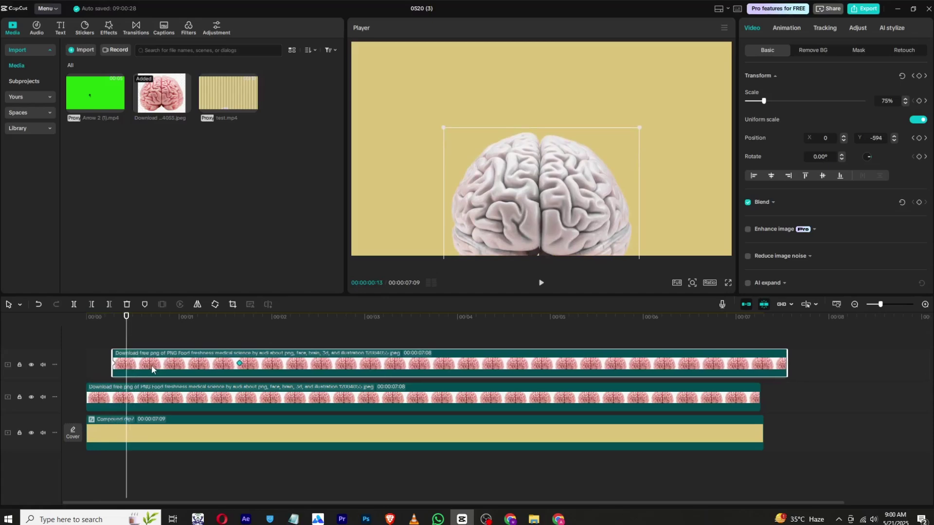
left_click(106, 323)
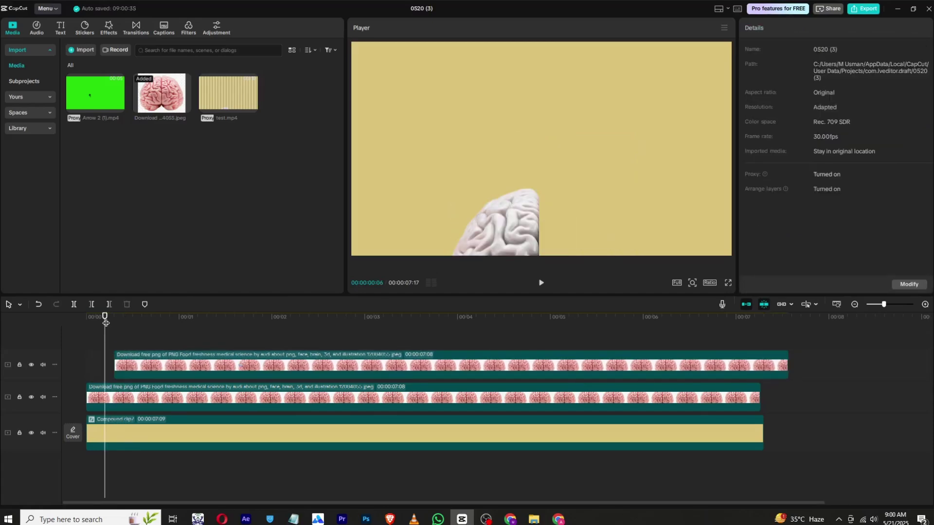
left_click(541, 283)
left_click(541, 283)
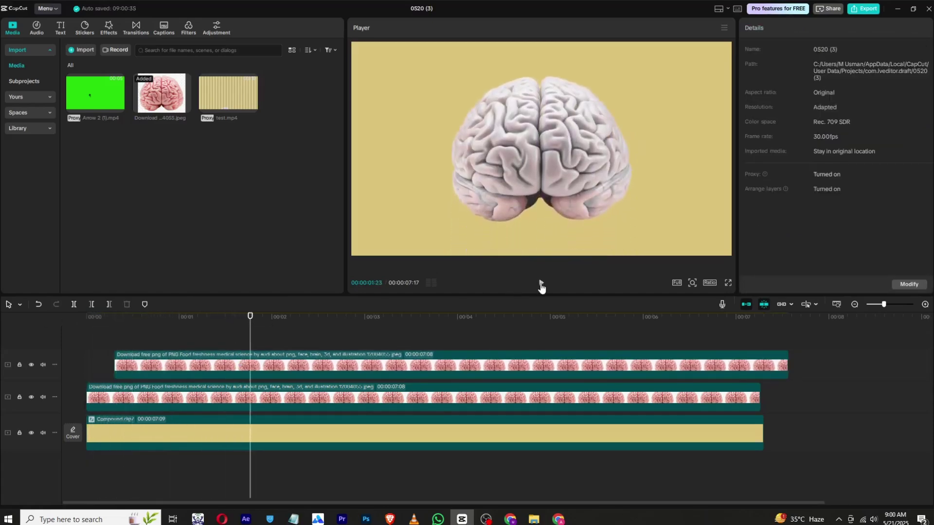
- Add a default text clip at 00:00:01:23 above the brain tracks and replace its text with the solid square symbol
left_click(59, 28)
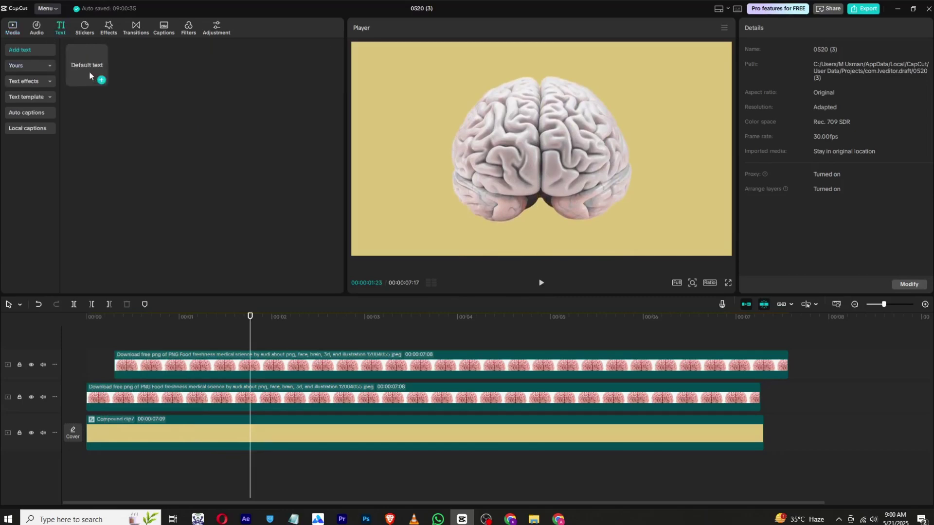
left_click_drag(89, 71, 265, 347)
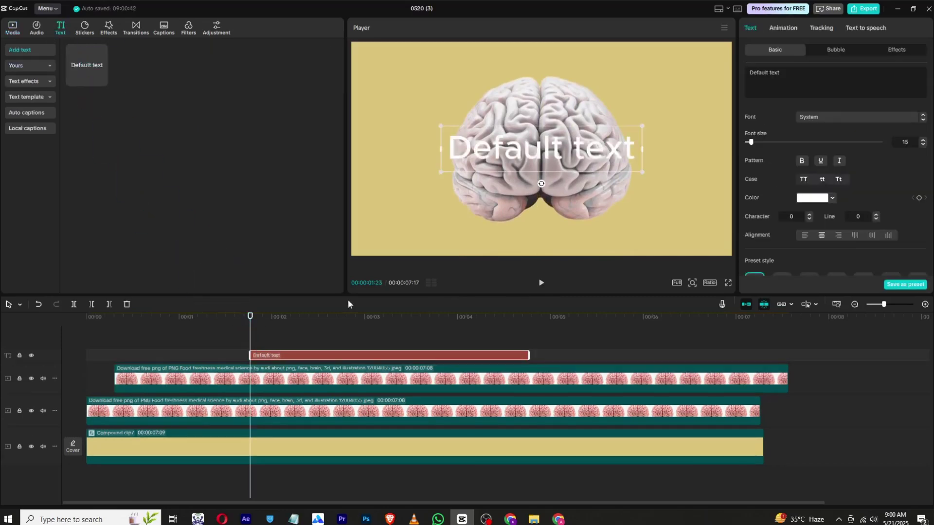
double_click(513, 155)
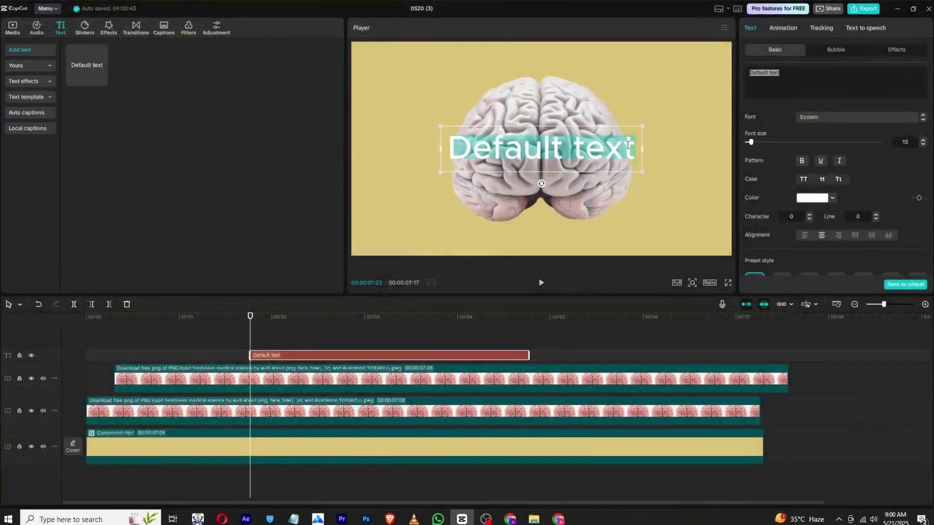
key("super+period")
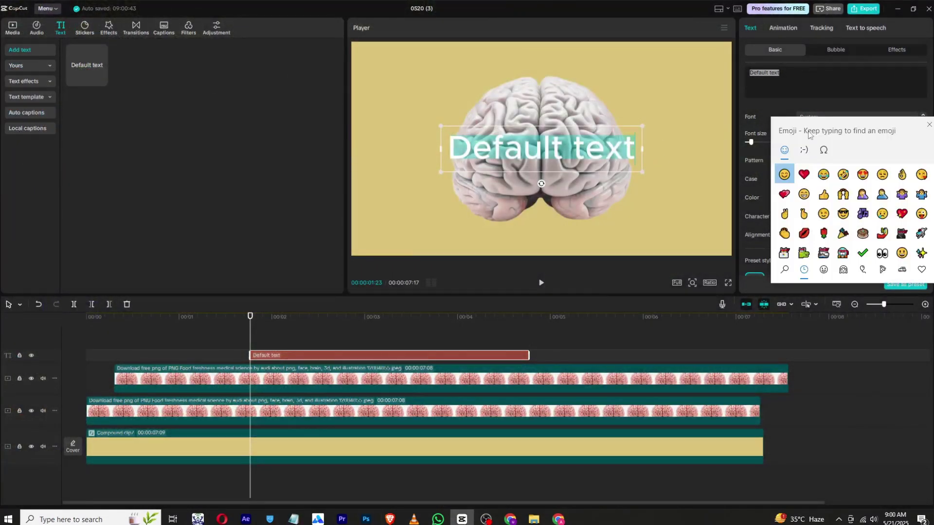
left_click(824, 150)
left_click(882, 210)
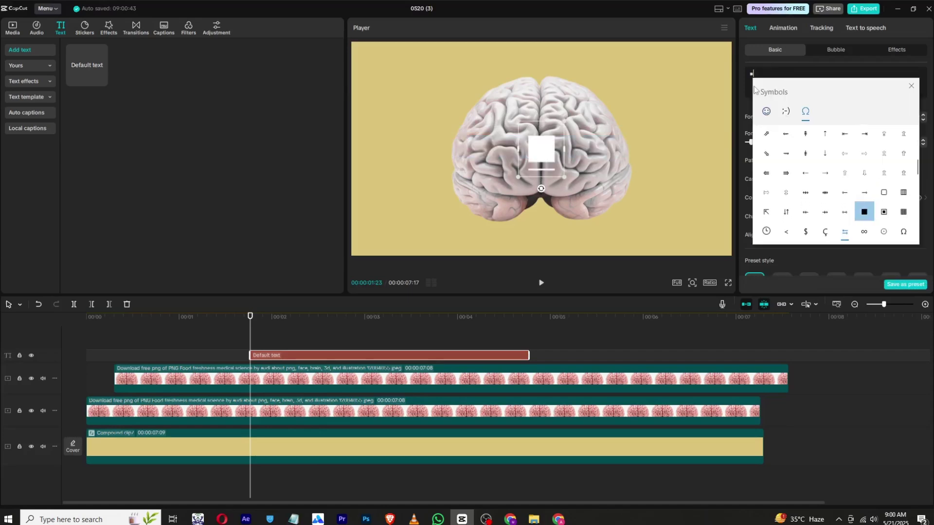
key("Escape")
- Color the square symbol dark green 003E05, enlarge it to font size 122, and place it over the frame's right half
left_click(831, 199)
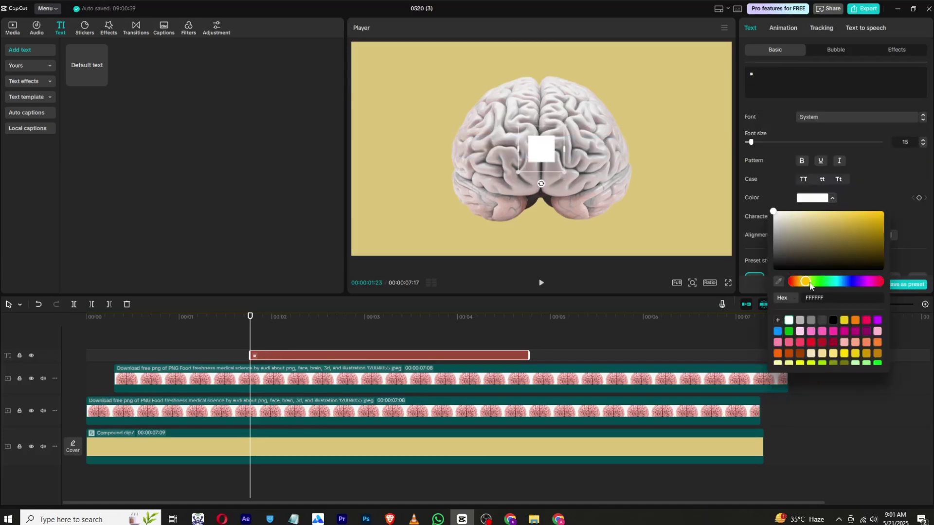
left_click(789, 332)
left_click_drag(849, 233, 908, 255)
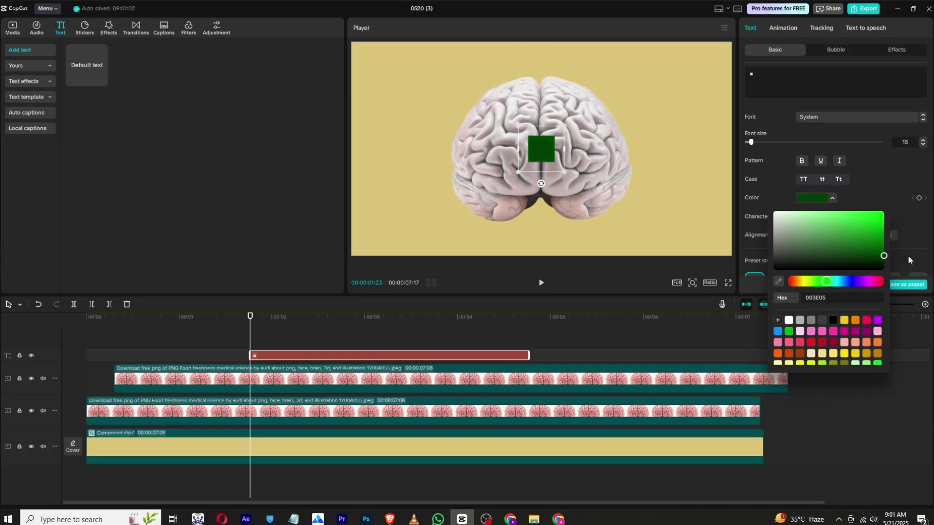
left_click(878, 201)
left_click_drag(753, 142, 800, 147)
left_click_drag(457, 180, 573, 180)
- Hide and show the two brain tracks to check the green square's edge against the brain's centre split
left_click(32, 411)
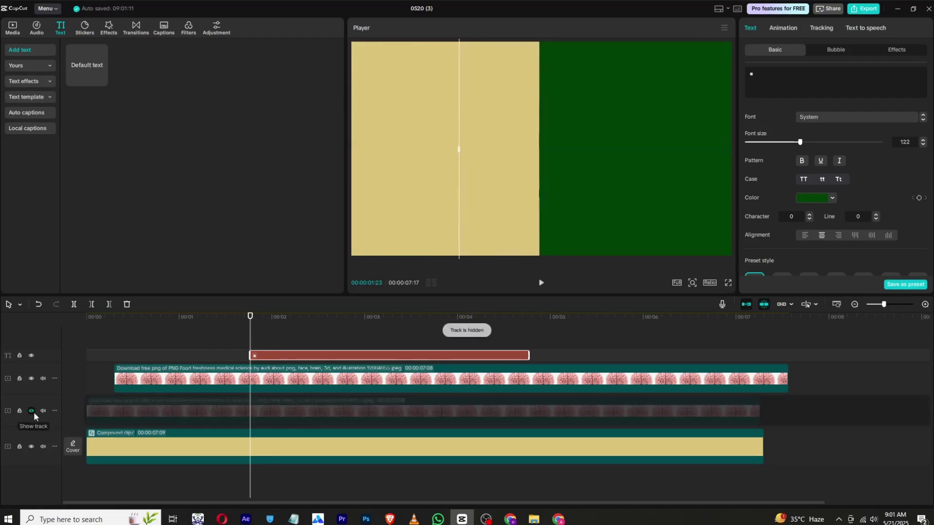
left_click(31, 379)
left_click(31, 411)
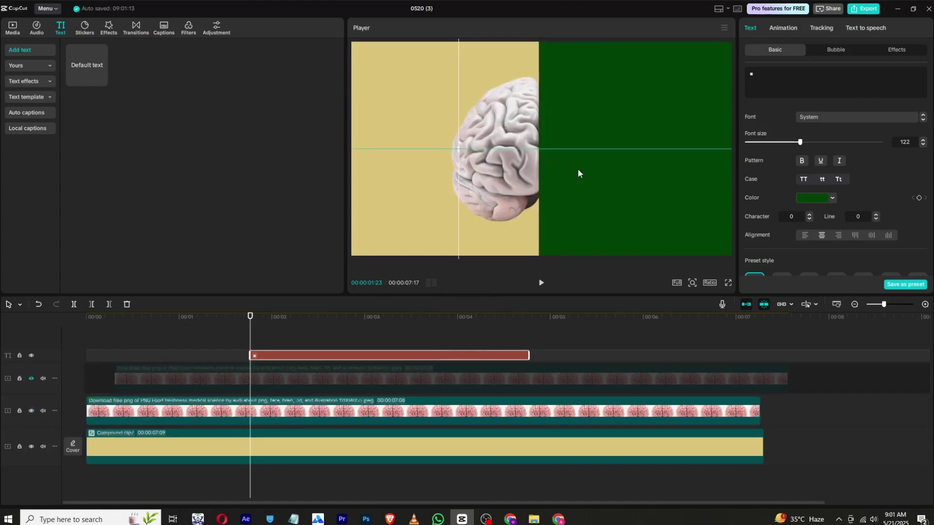
left_click(31, 378)
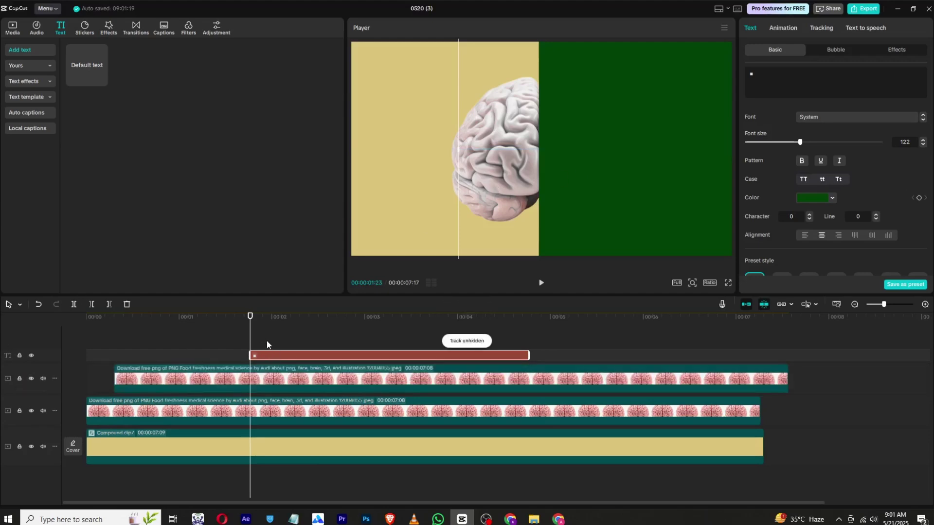
- Convert the green square text into a compound clip and place it on a track between the two brain halves
left_click(259, 371)
left_click(258, 356)
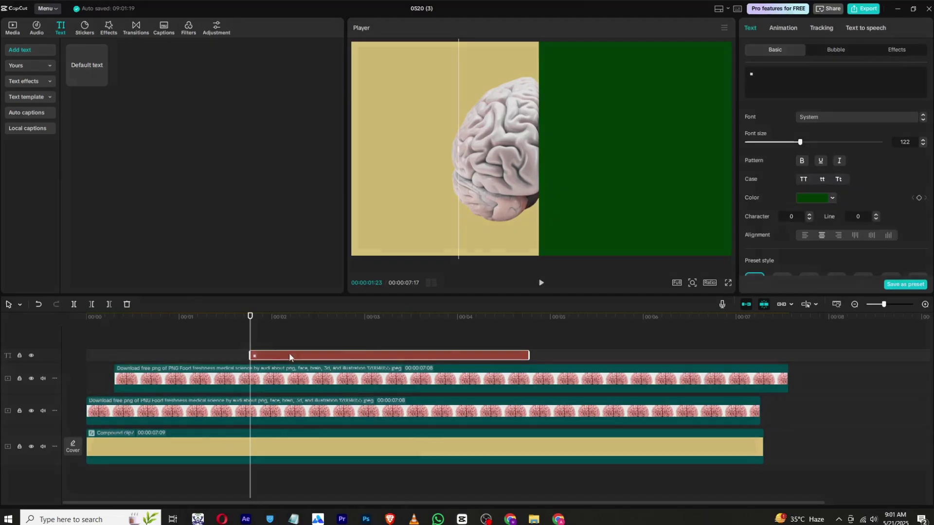
right_click(258, 356)
left_click(305, 395)
left_click_drag(287, 370, 286, 413)
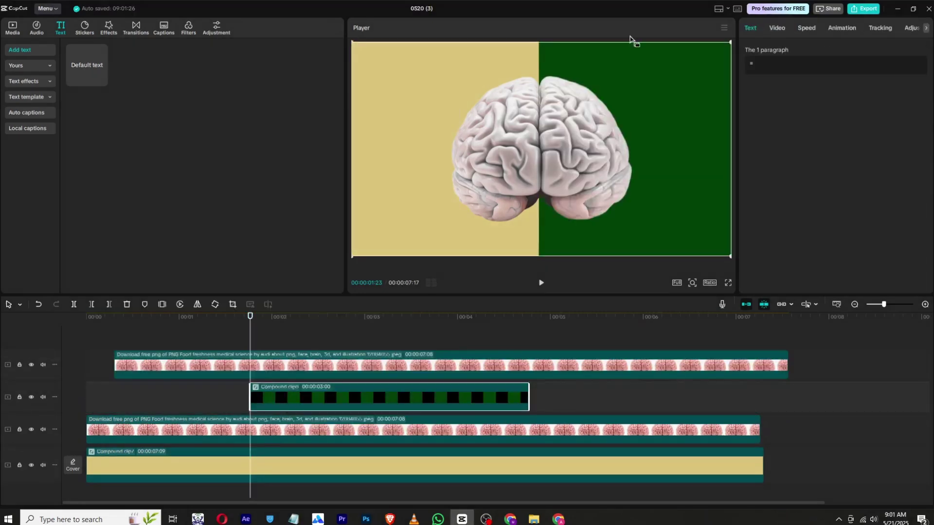
- Keyframe the green clip's transform at about 3 seconds, move it below the frame to Y -2207 at its start, and play it
left_click(776, 29)
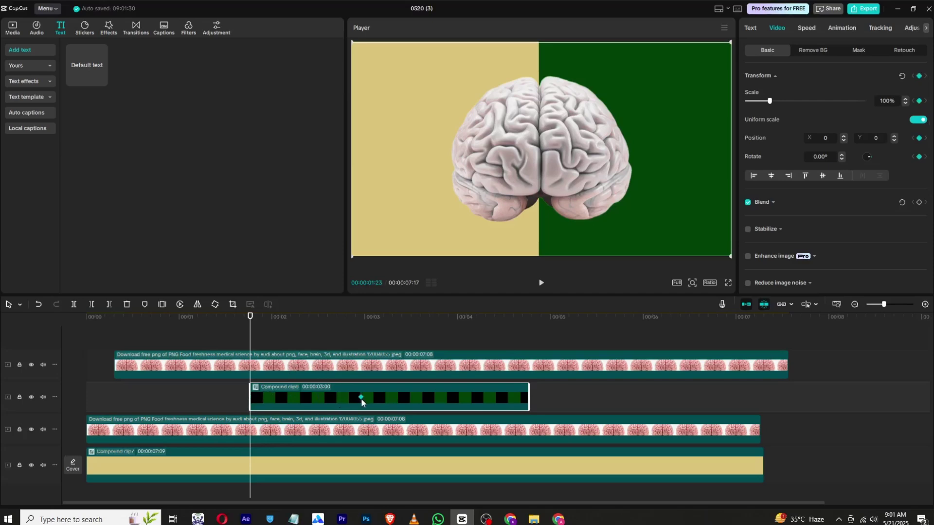
left_click_drag(666, 132, 656, 288)
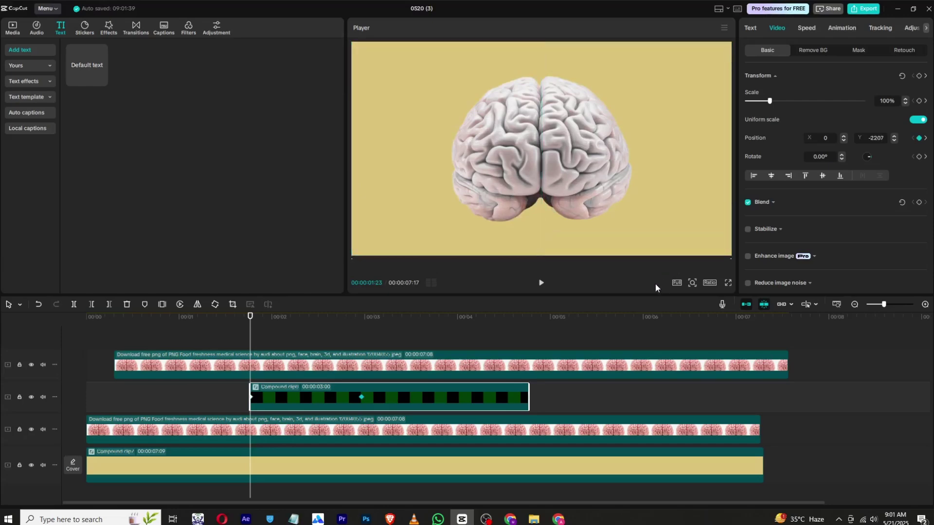
left_click(542, 283)
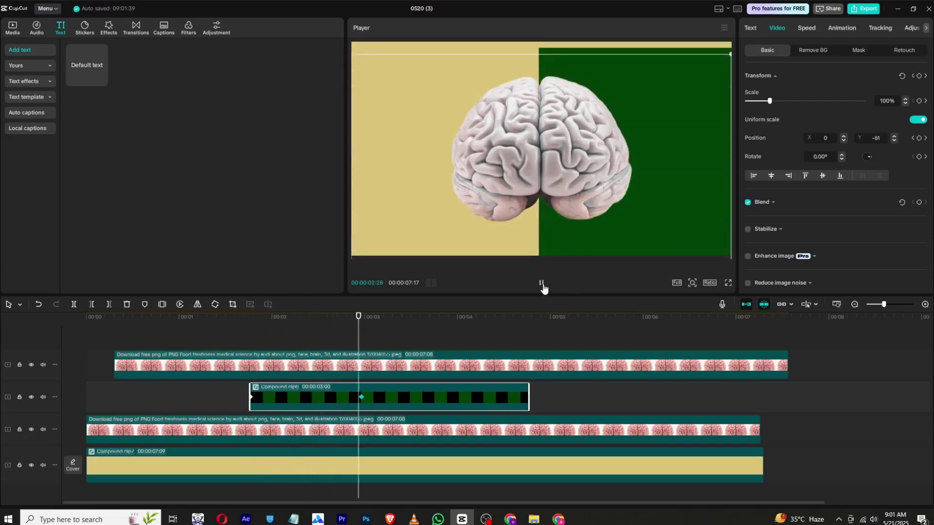
- Apply the Cubic Out curve to the green clip's rising movement and play back the result
right_click(361, 396)
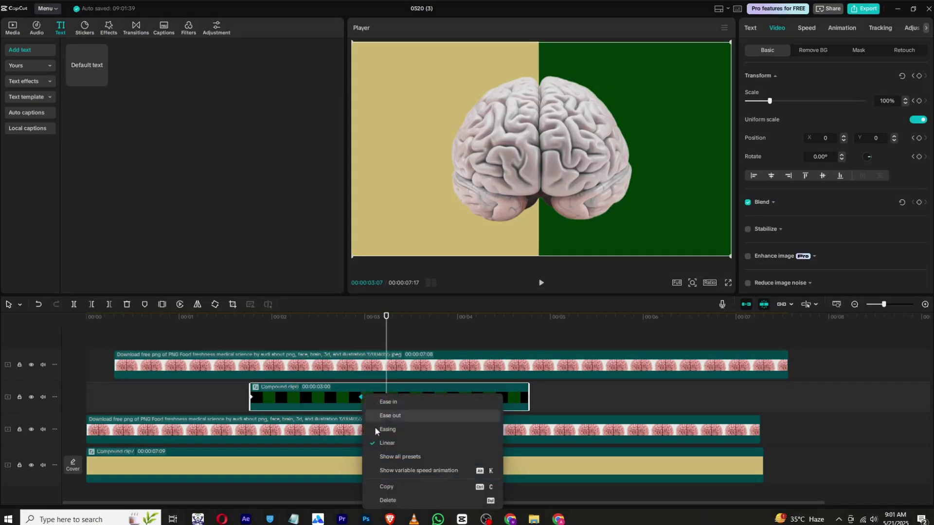
left_click(384, 462)
left_click(439, 444)
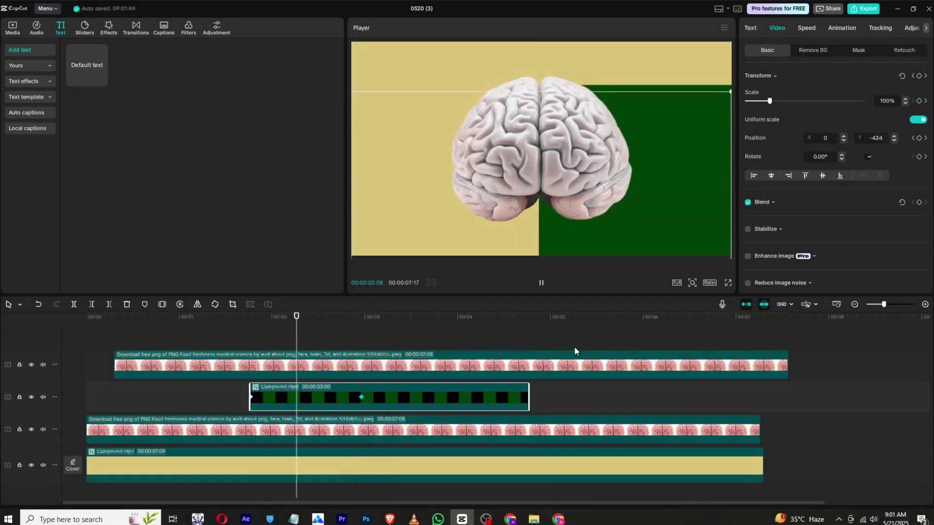
left_click(310, 320)
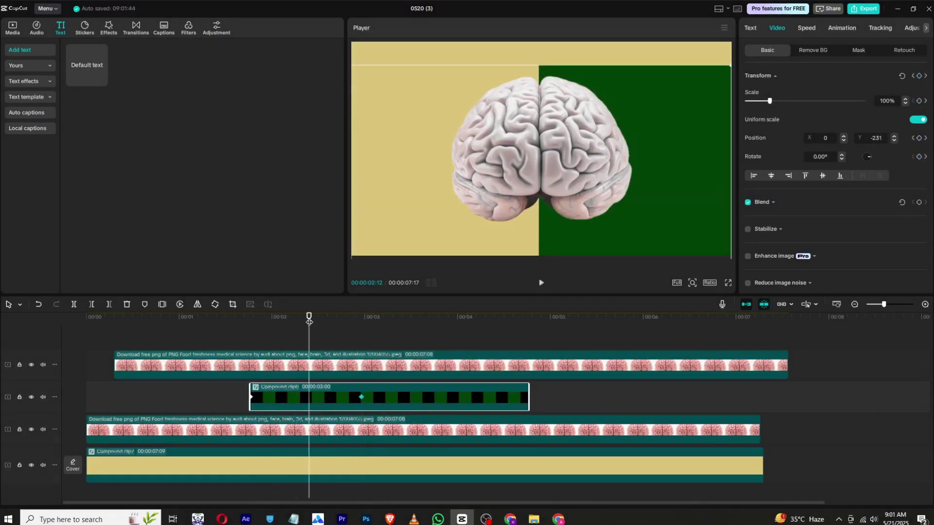
left_click(235, 306)
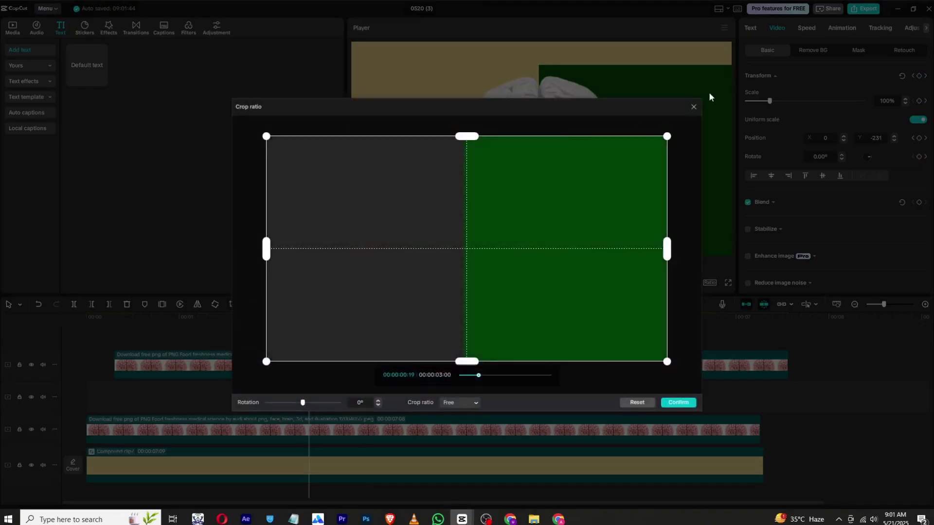
left_click(693, 107)
mouse_move(277, 339)
left_mouse_down()
mouse_move(250, 336)
mouse_move(289, 333)
left_mouse_up()
- Bring up the Notepad notes beside the timeline, and add a default text clip starting at 3 seconds above the brain tracks
left_click(293, 519)
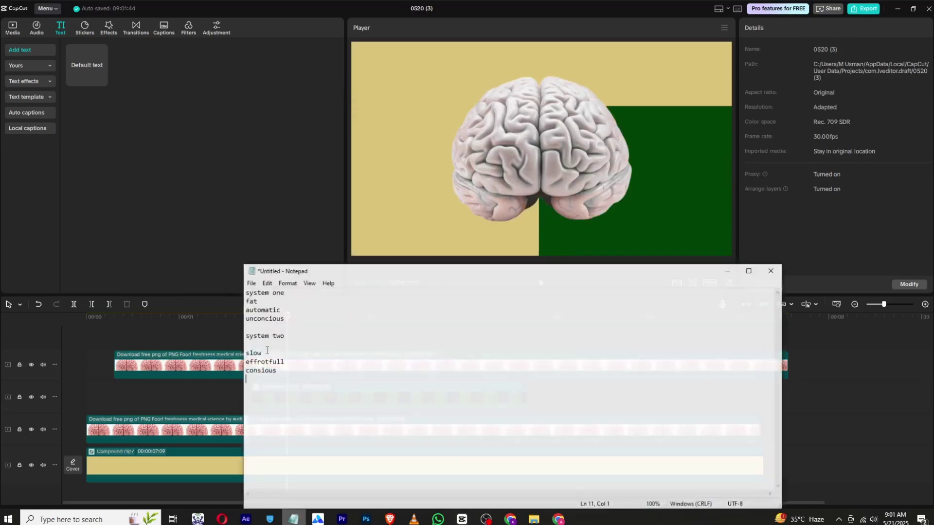
left_click_drag(328, 266, 772, 287)
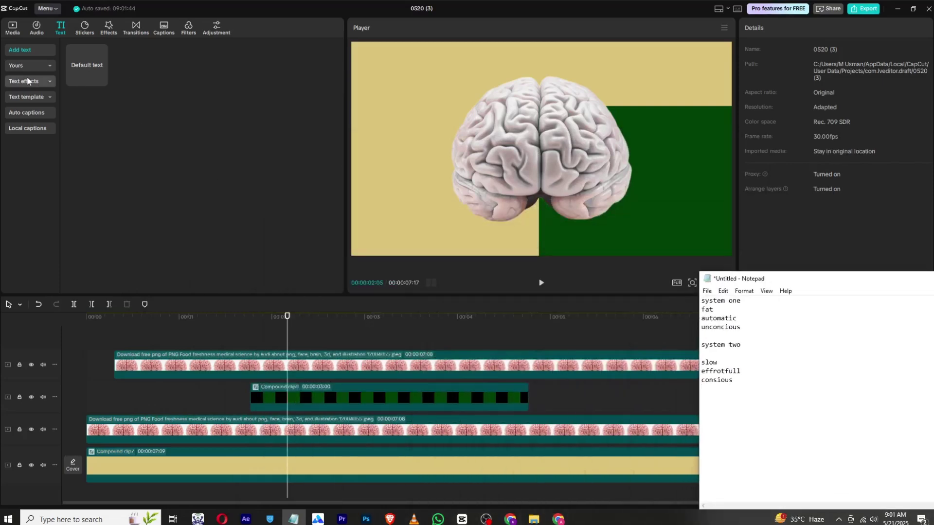
left_click_drag(101, 78, 365, 323)
left_click(319, 323)
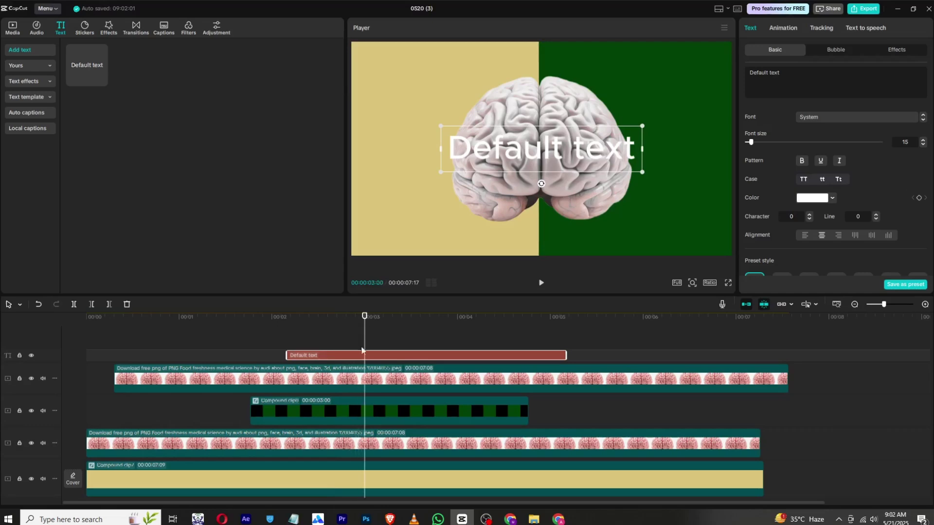
left_click_drag(366, 361, 436, 355)
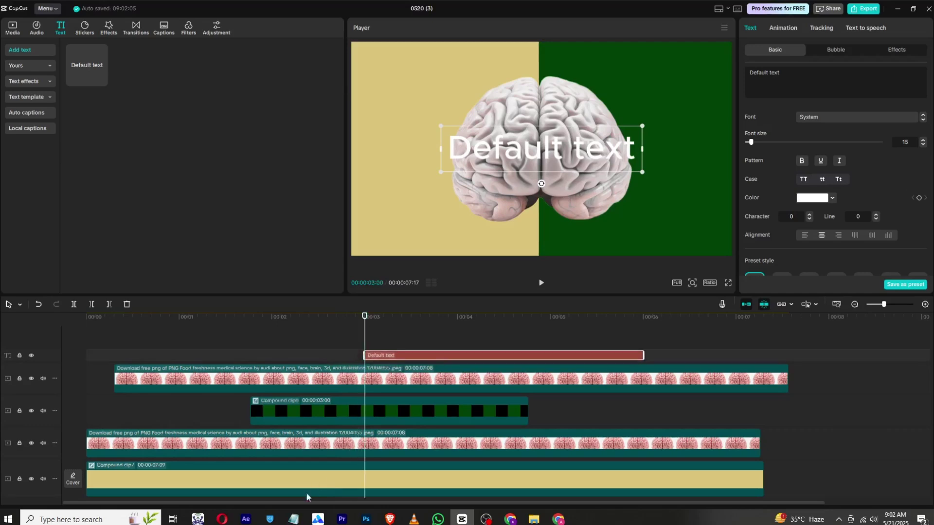
- Copy "system one" from the Notepad notes and replace the default text clip's content with it in CapCut
left_click_drag(293, 519, 437, 521)
left_click(437, 519)
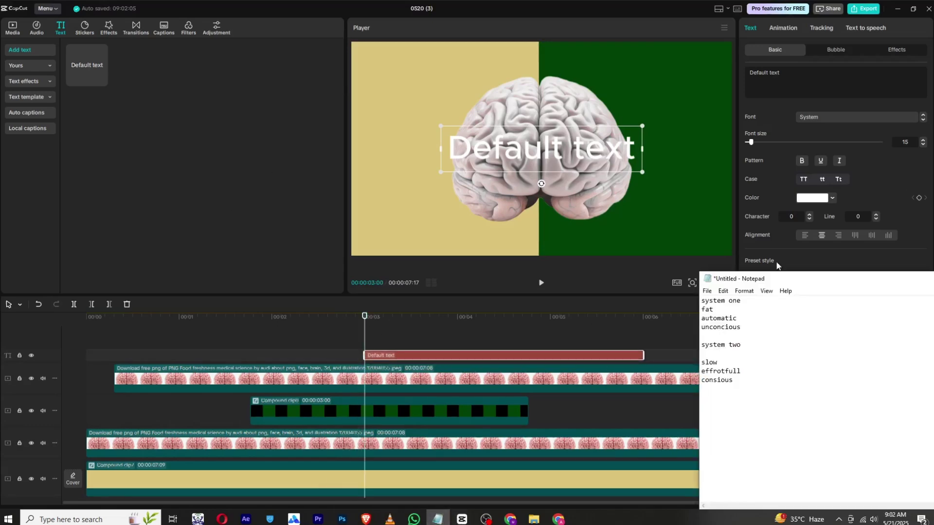
left_click_drag(742, 300, 695, 301)
right_click(712, 301)
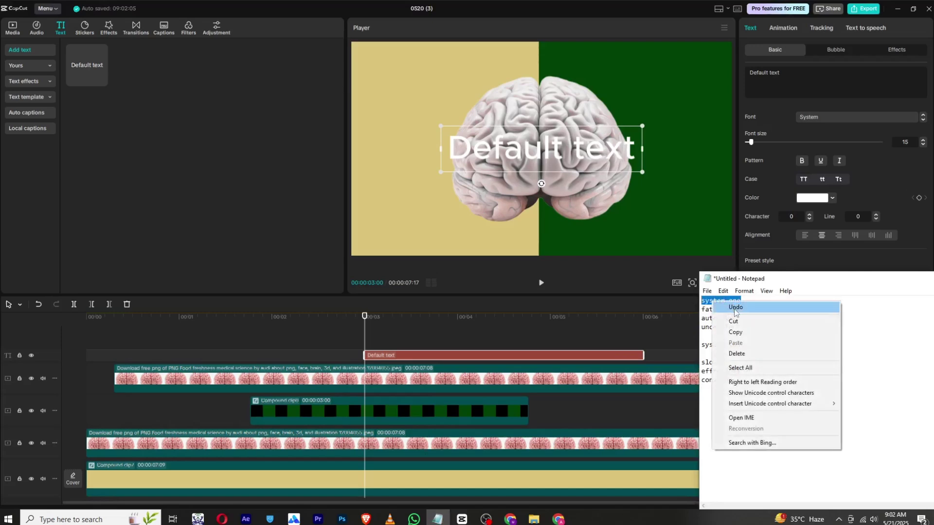
left_click(725, 331)
left_click(498, 141)
double_click(498, 141)
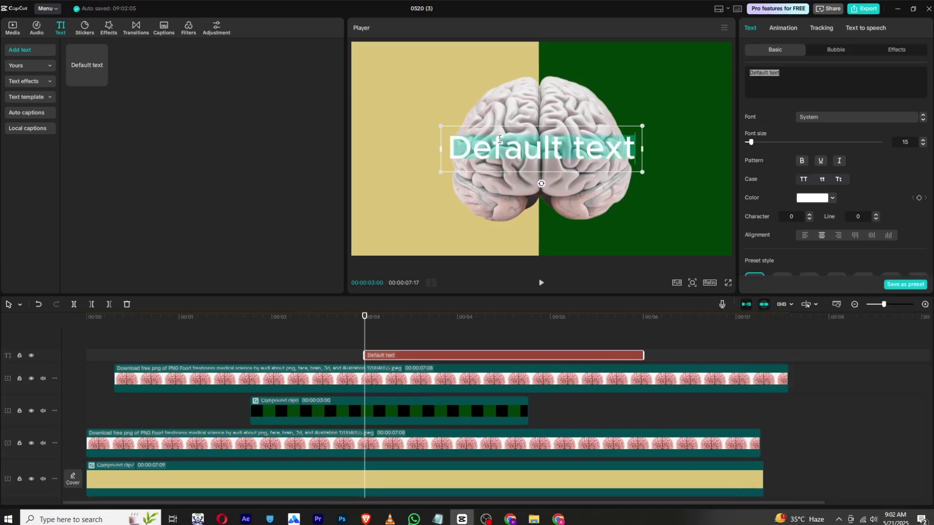
key("ctrl+v")
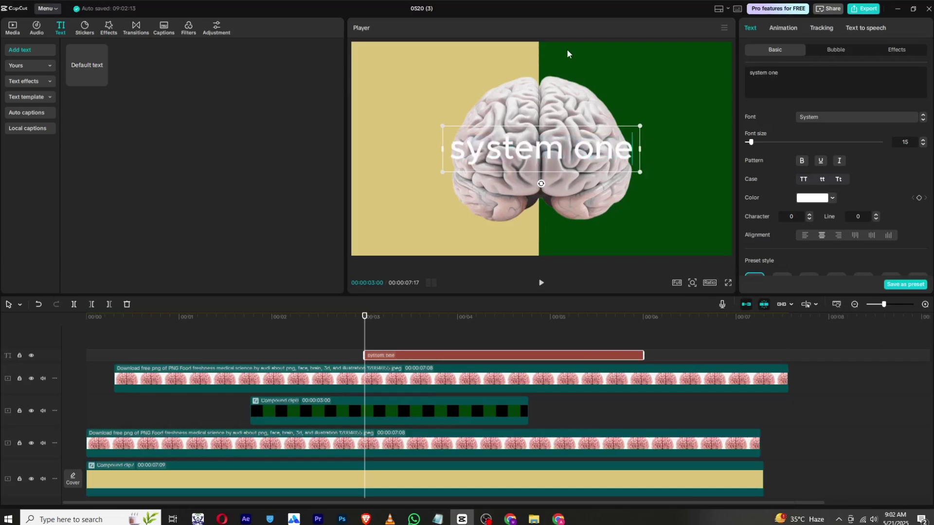
- Set the "system one" text to the ChunkFive font in title case, shrink it and place it above the brain on the tan half
left_click(822, 117)
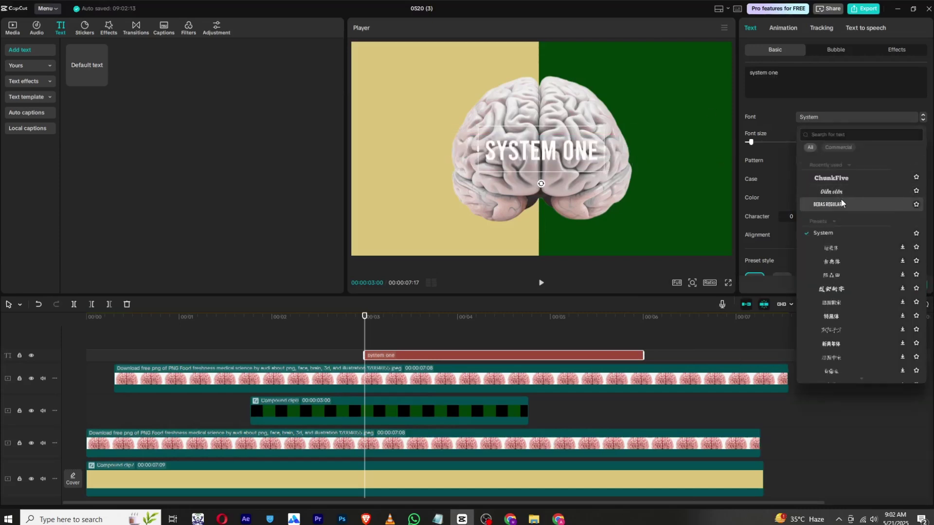
left_click(845, 179)
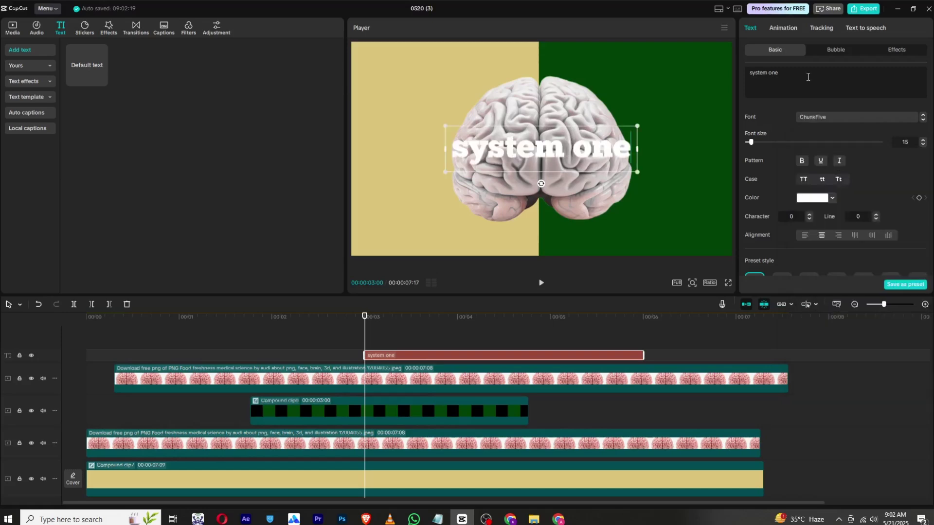
left_click(839, 180)
left_click_drag(643, 125, 473, 67)
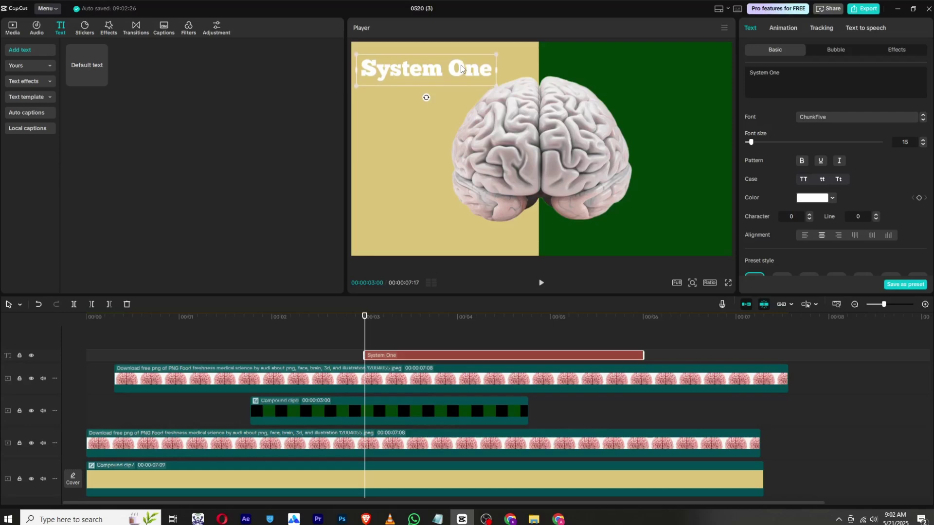
- Color the System One text dark green 004005, sampled from the background, and nudge it slightly higher
left_click(810, 198)
left_click(778, 283)
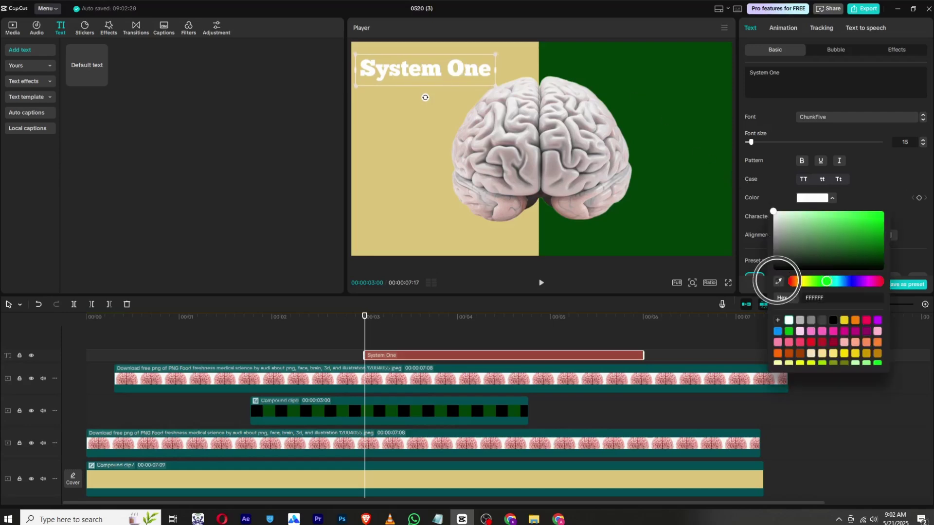
left_click(704, 129)
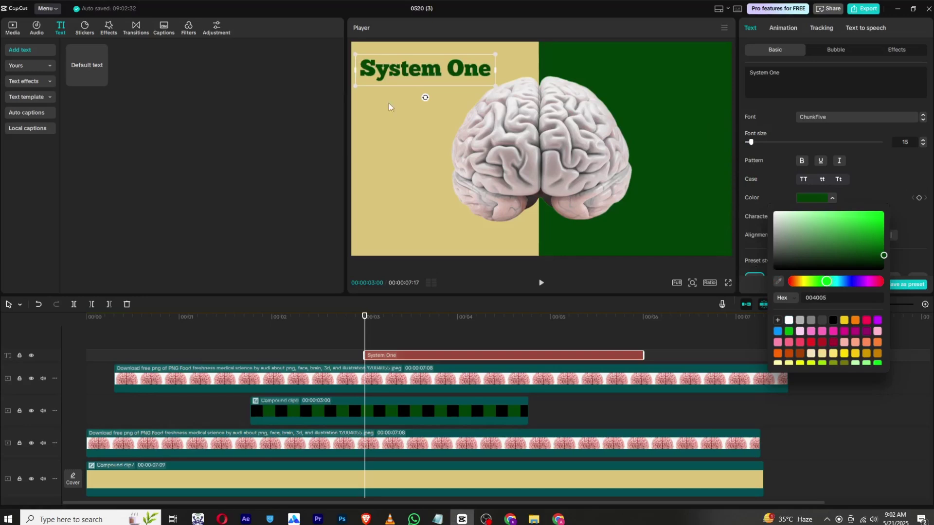
left_click_drag(434, 74, 437, 70)
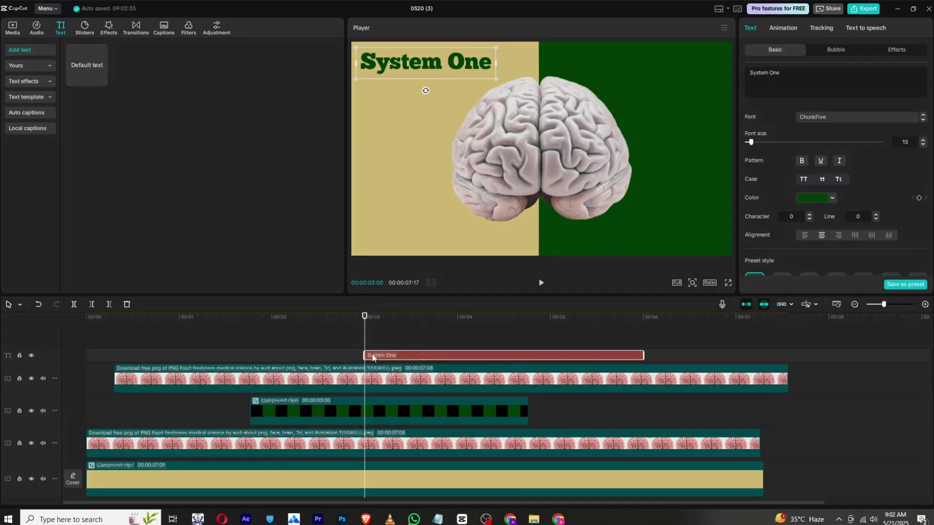
- Duplicate the System One text at 3 seconds, move the copy to the top of the green half, and bring up the Notepad notes
right_click(370, 355)
left_click(387, 316)
right_click(386, 332)
left_click(404, 337)
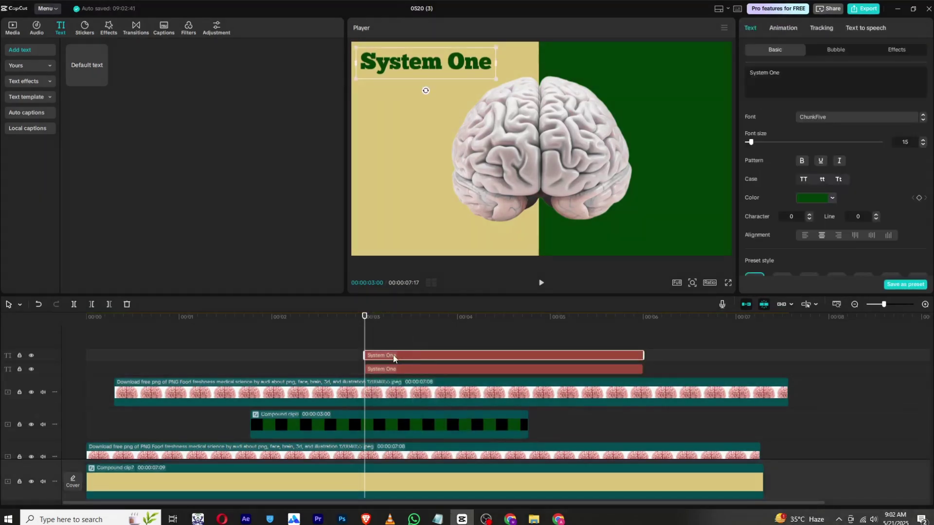
left_click_drag(469, 68, 696, 68)
left_click(437, 519)
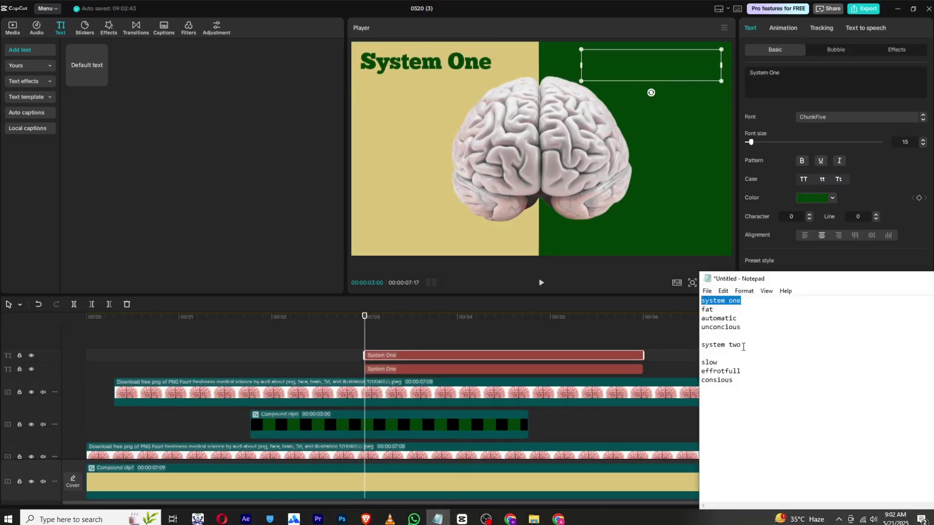
left_click_drag(743, 346, 696, 346)
right_click(711, 349)
left_click(719, 351)
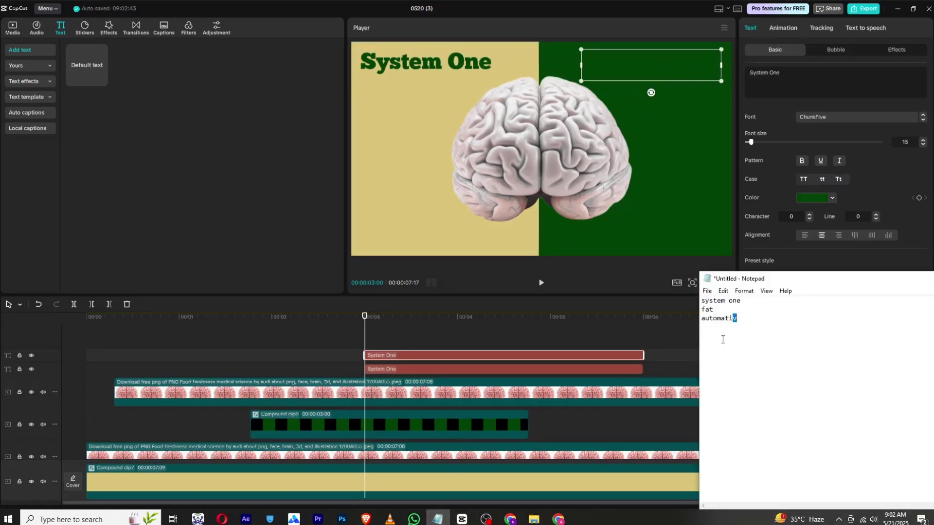
key("ctrl+z")
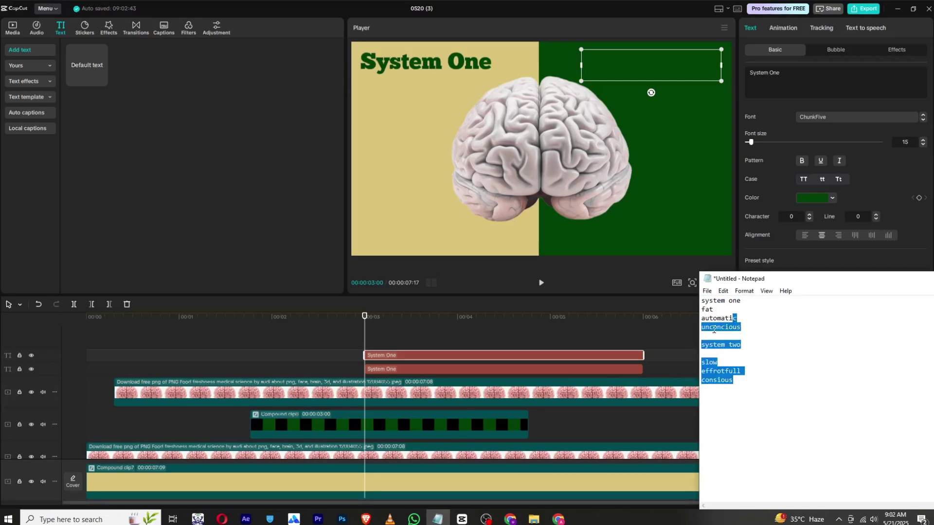
- Copy "system two" from the Notepad notes and replace the duplicated text on the green half with it in CapCut
left_click(712, 345)
left_click_drag(729, 350, 701, 348)
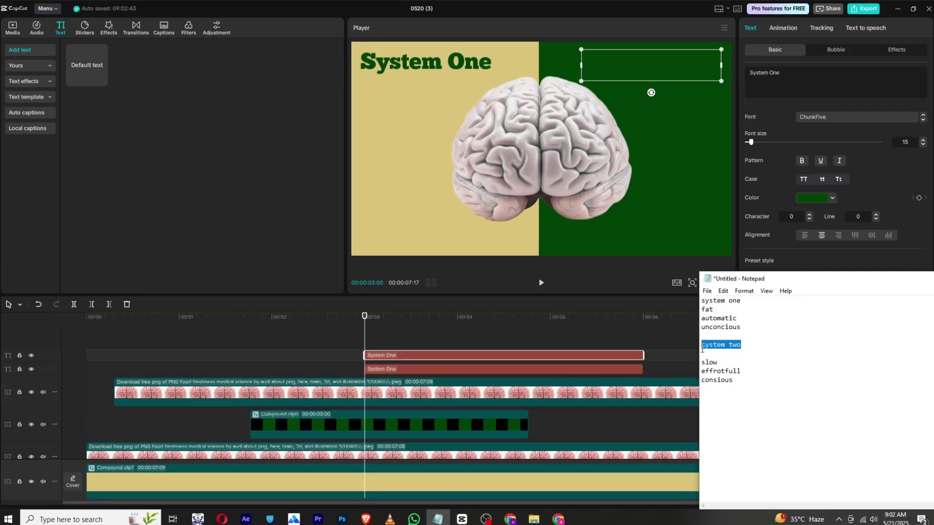
right_click(710, 347)
left_click(720, 373)
left_click(627, 70)
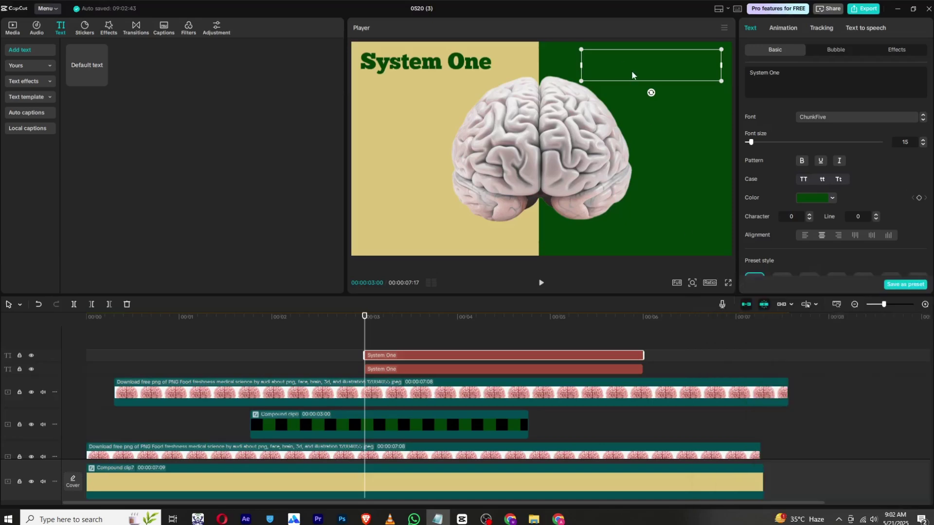
left_click(633, 71)
key("ctrl+a")
key("ctrl+v")
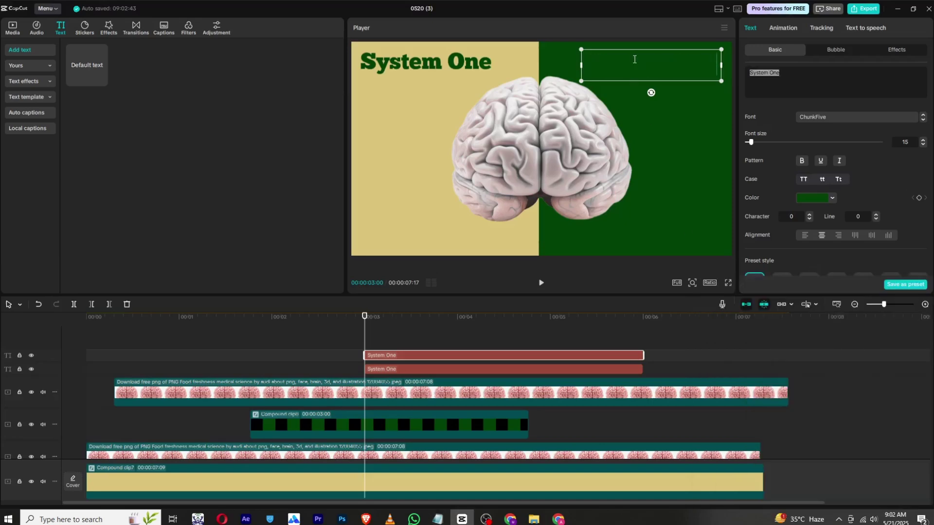
- Color the "system two" text tan DBC47A, sampled from the background, and switch it to title case
left_click(801, 199)
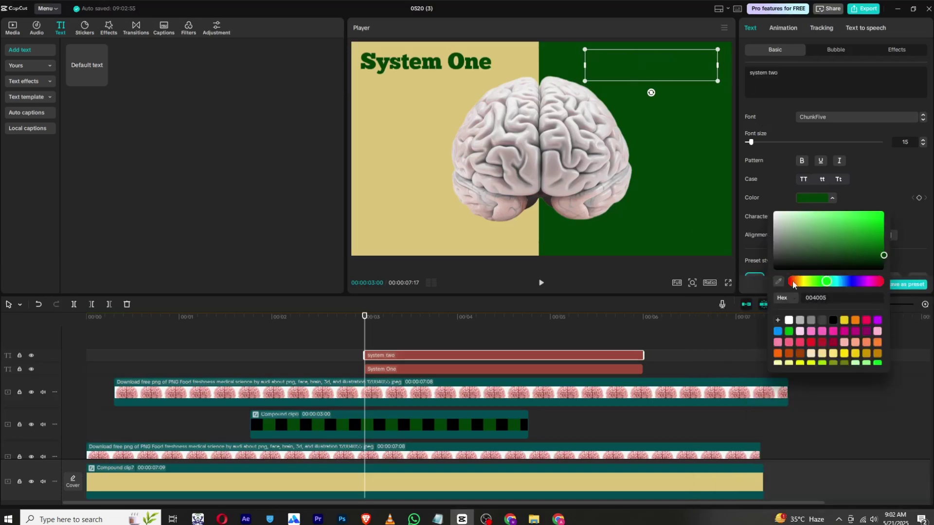
left_click(778, 282)
left_click(418, 160)
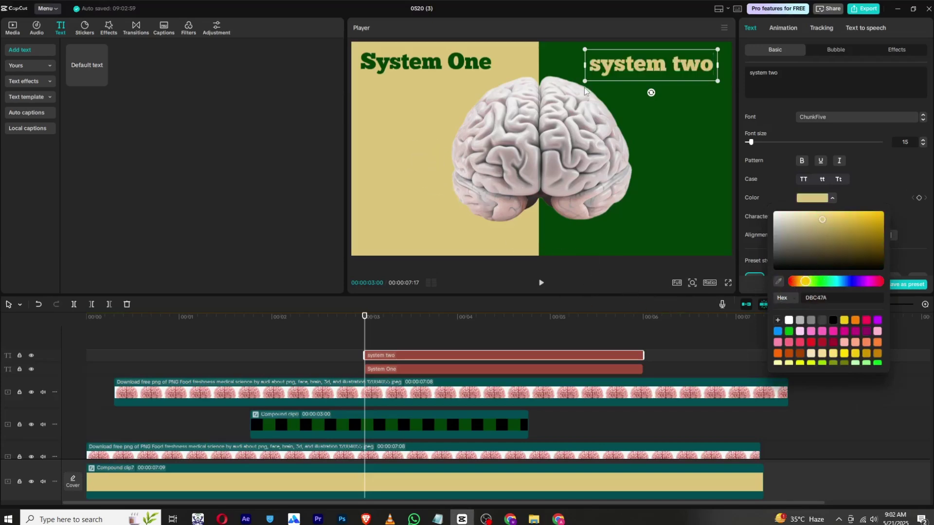
left_click(841, 179)
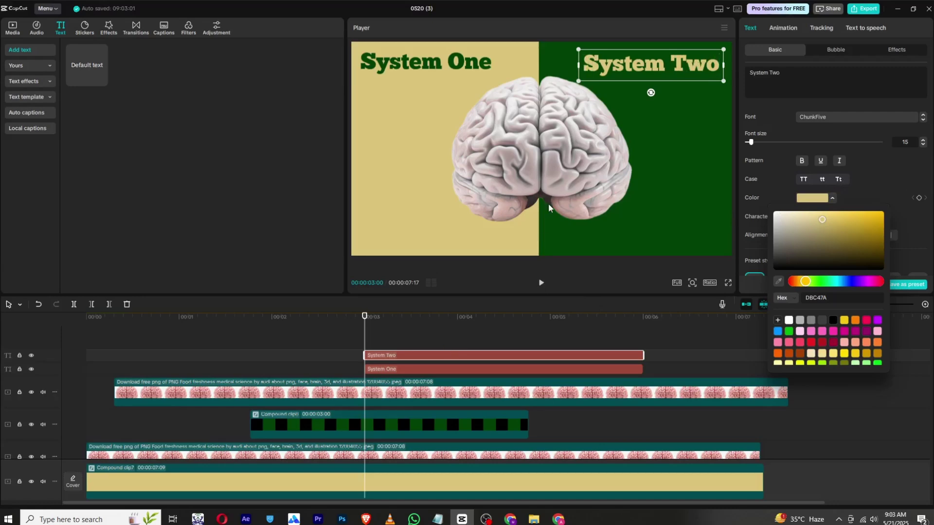
left_click(818, 201)
- Add the Arrow 2 (1).mp4 clip at 3 seconds above the text tracks and chroma-key its green background at intensity 62
left_click(19, 27)
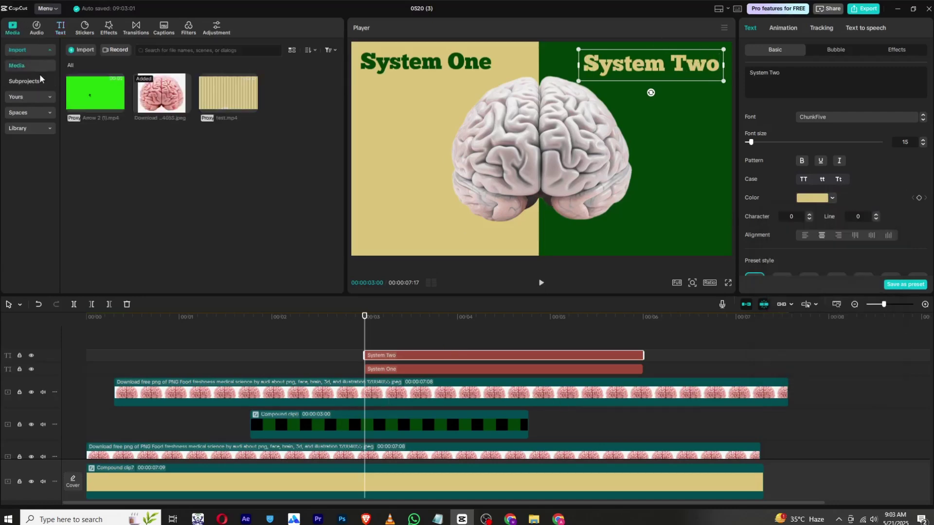
left_click_drag(97, 90, 363, 339)
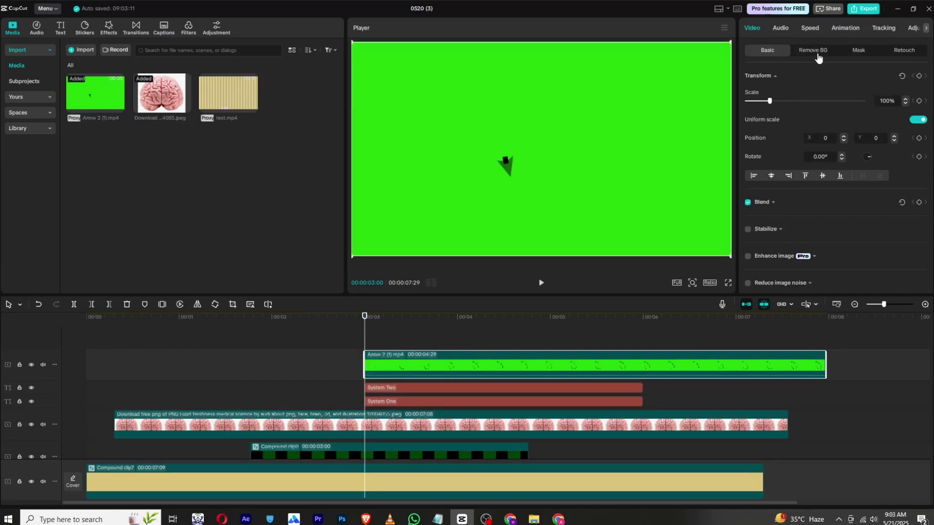
left_click(814, 52)
left_click(747, 172)
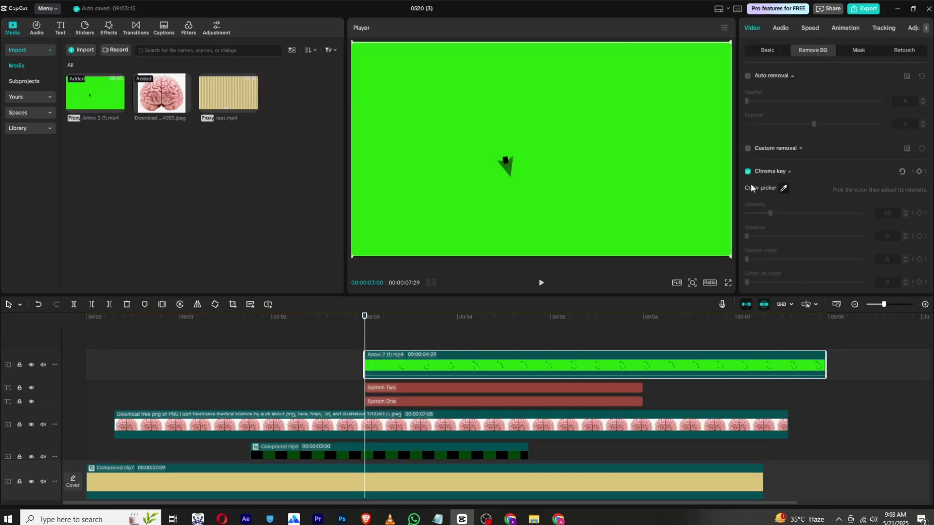
left_click(783, 188)
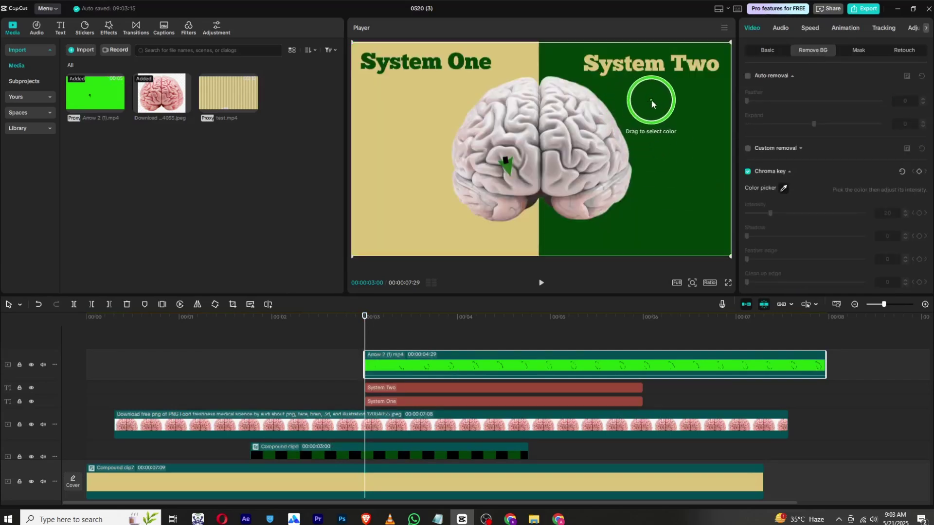
left_click(651, 100)
mouse_move(808, 218)
left_mouse_down()
mouse_move(866, 214)
mouse_move(819, 214)
left_mouse_up()
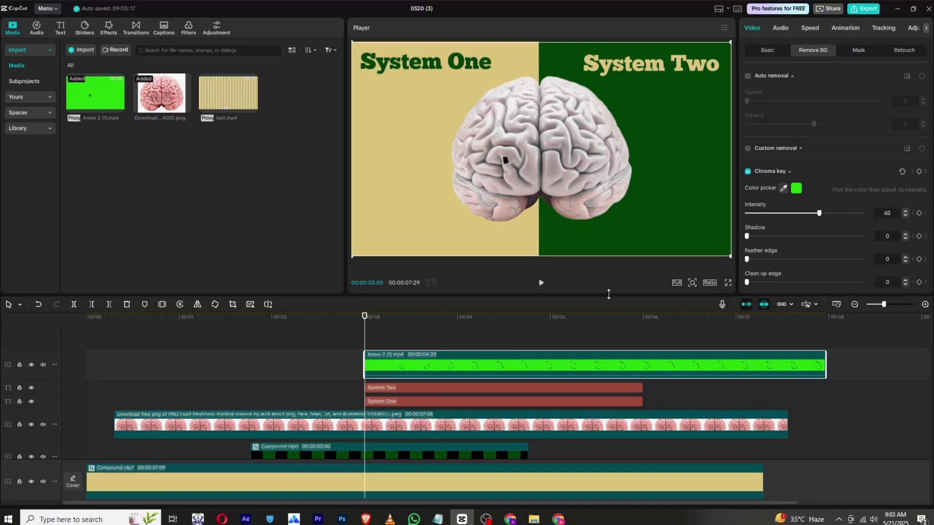
- Scale the arrow clip to 60% and move it onto the tan half at about X -1094, Y 436
left_click(498, 325)
left_click_drag(499, 331, 383, 339)
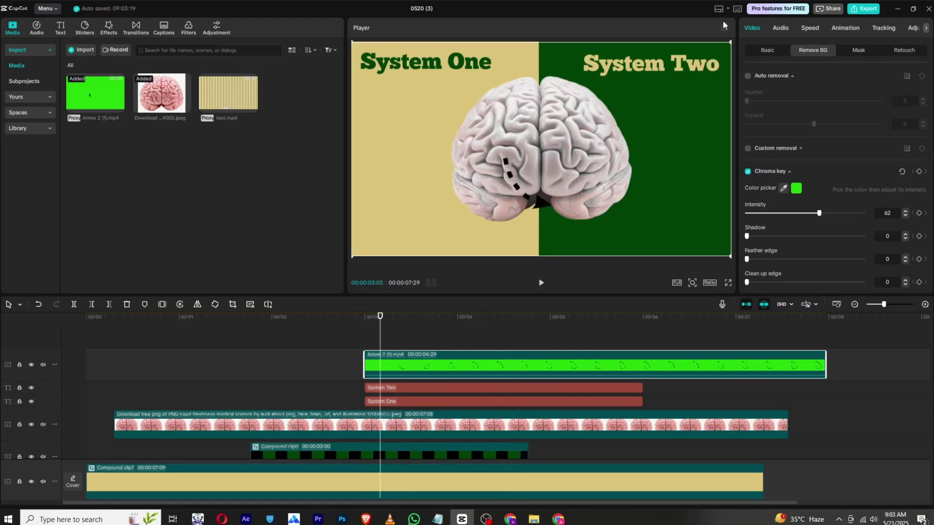
left_click(766, 51)
left_click_drag(778, 101, 759, 103)
left_click_drag(533, 178, 424, 134)
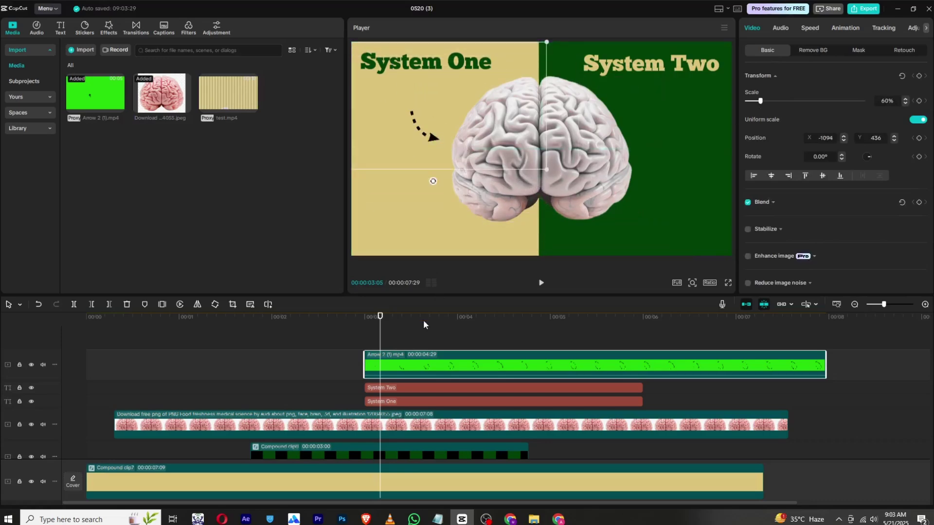
- Rotate the arrow clip to about -189.66°, move it to about X -1277, Y 426 so it points at the brain, and play it
left_click_drag(380, 334, 459, 304)
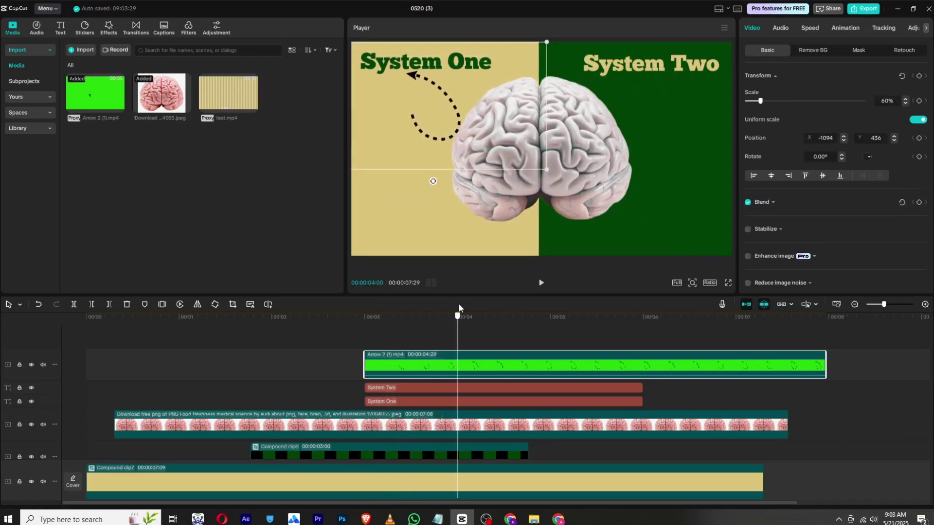
left_click(441, 175)
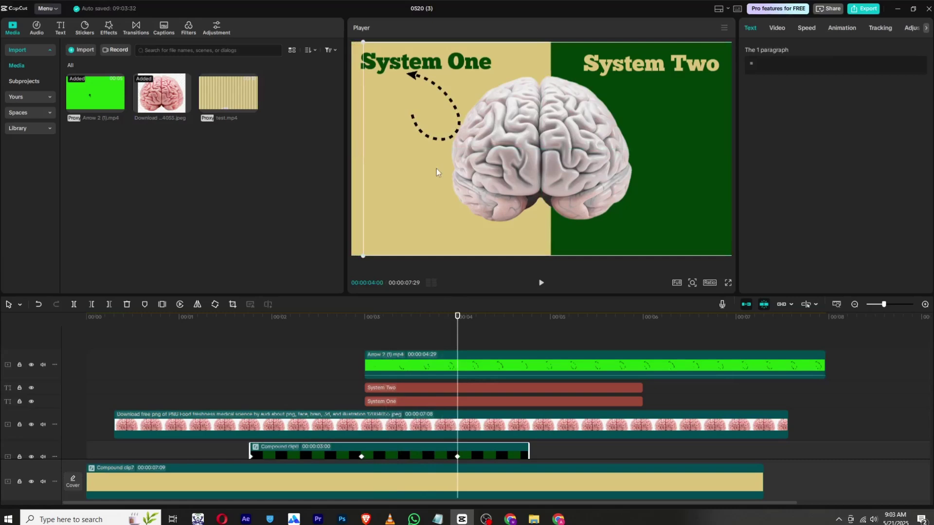
key("ctrl+z")
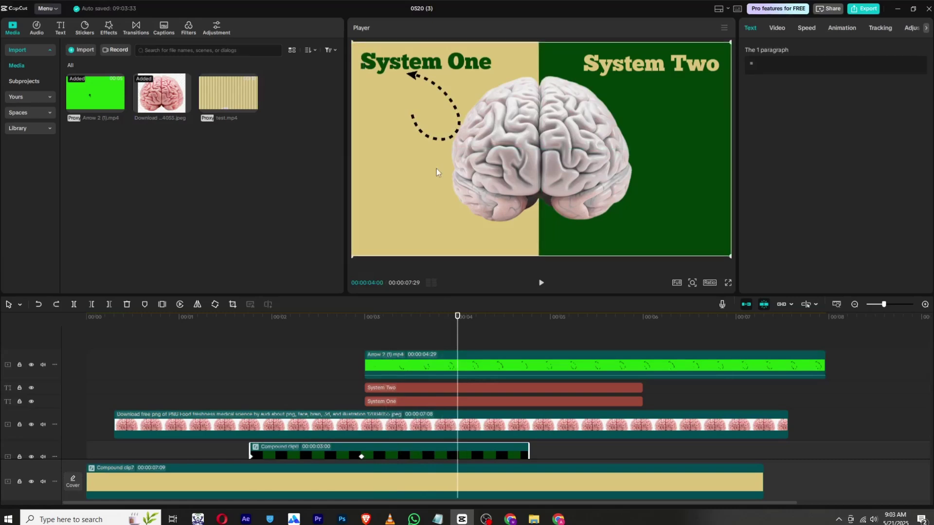
left_click(427, 368)
left_click_drag(433, 181, 436, 41)
mouse_move(427, 99)
left_mouse_down()
mouse_move(414, 98)
mouse_move(423, 98)
left_mouse_up()
left_click(343, 316)
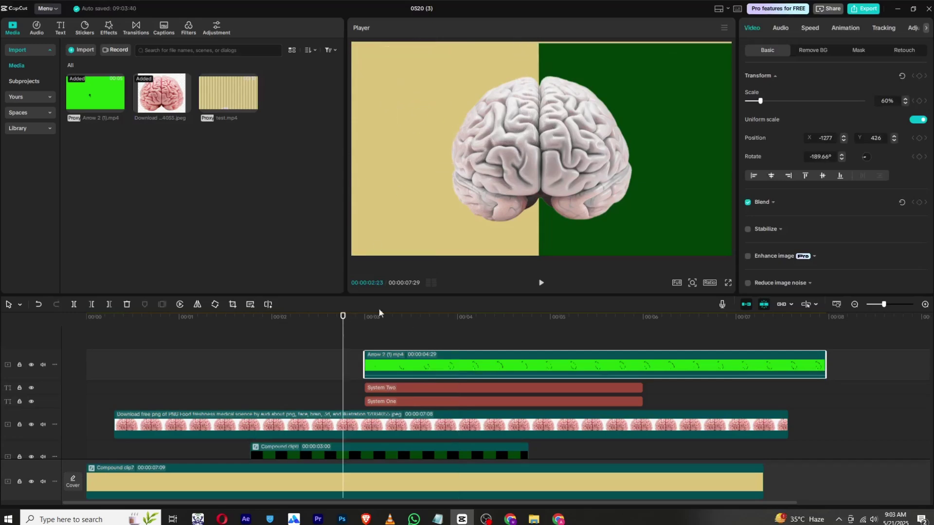
left_click(541, 283)
left_click(541, 283)
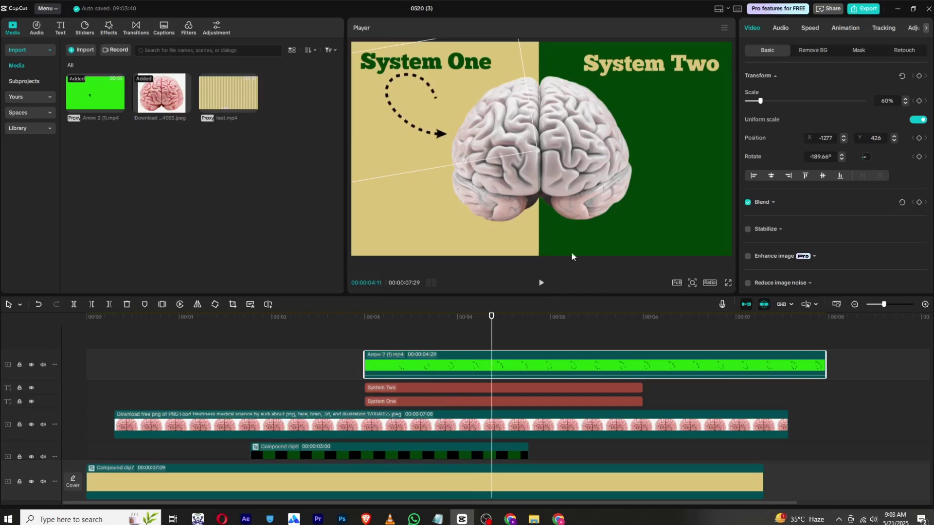
- Duplicate the arrow clip and align the copy to start at 3 seconds on the track above the original
right_click(439, 362)
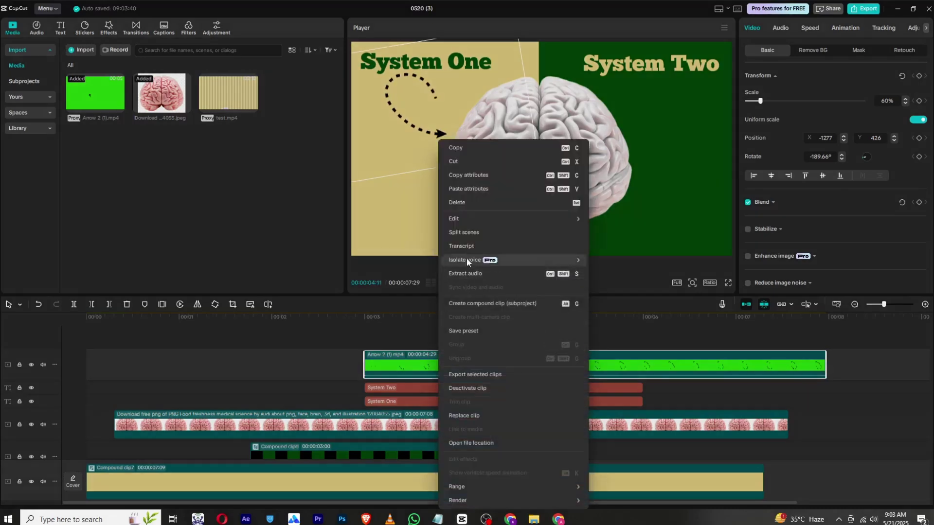
left_click(457, 148)
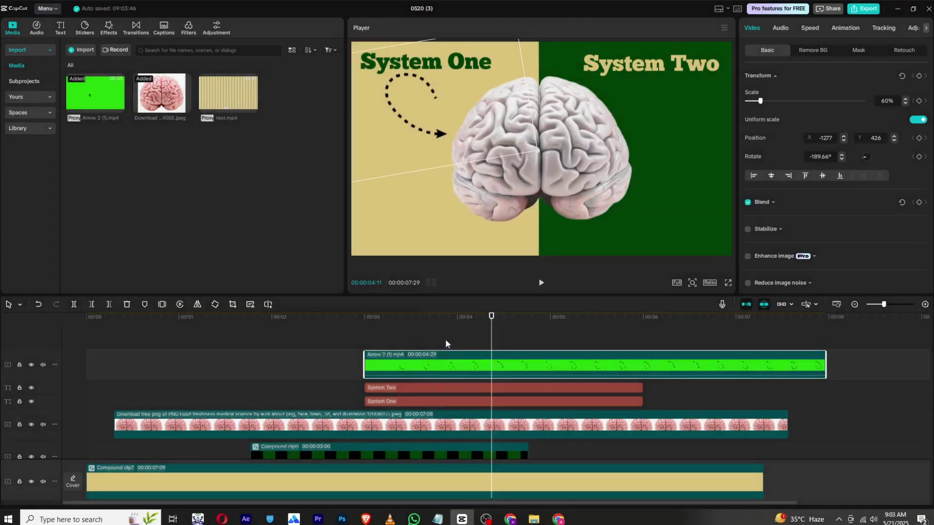
right_click(459, 349)
left_click(469, 354)
left_click_drag(530, 370, 402, 369)
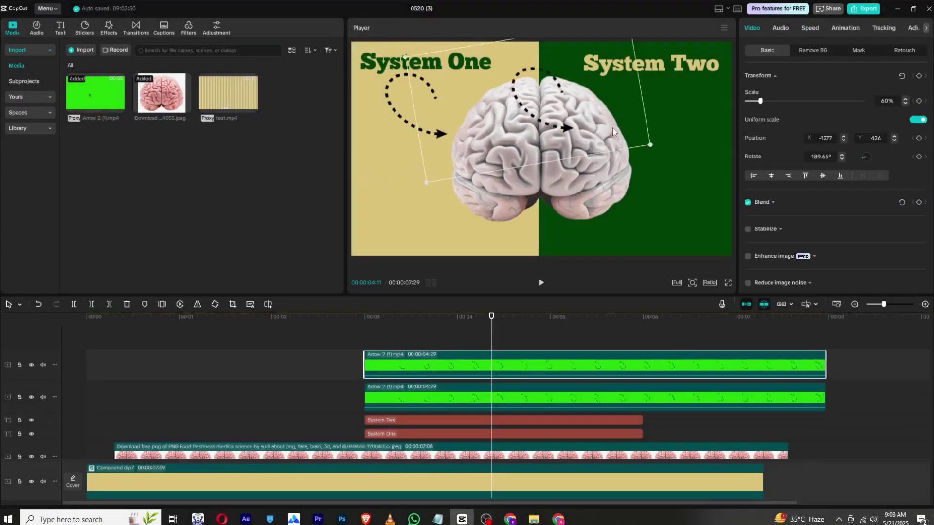
- Move the arrow copy onto the dark green half at about X 1232, Y 391, rotate it 90° to -99.00°, and play it
left_click_drag(612, 128, 731, 138)
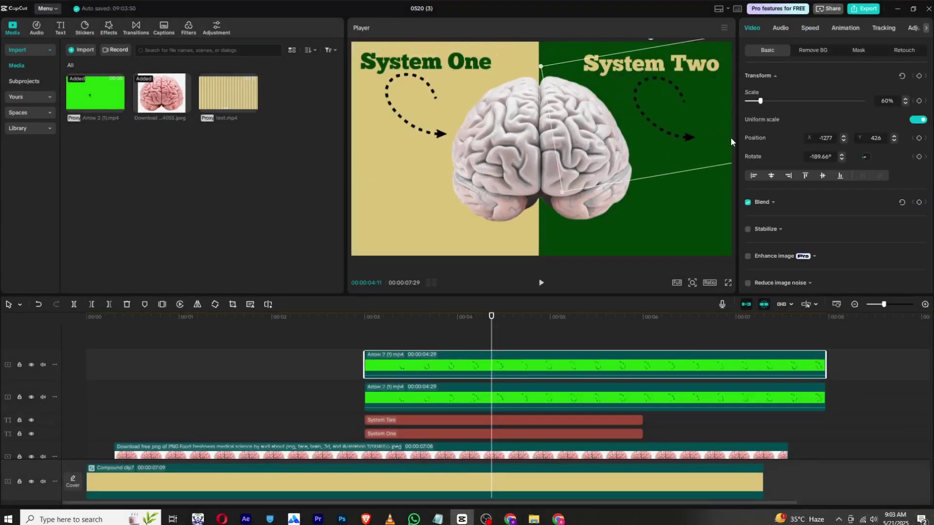
left_click(218, 305)
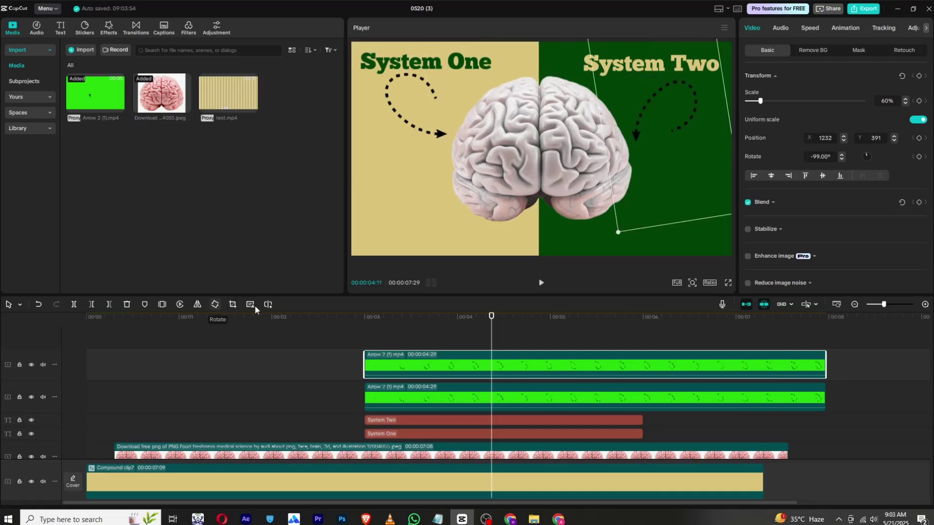
left_click(321, 340)
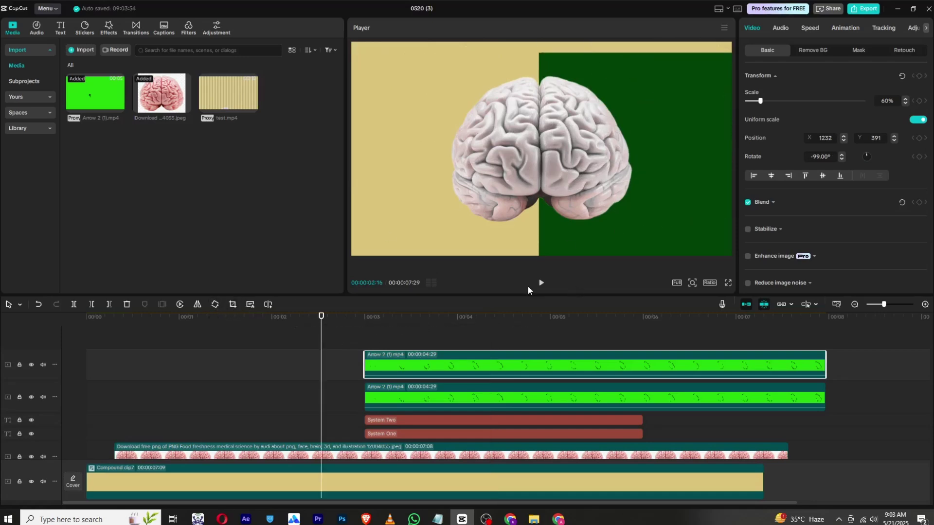
left_click(541, 282)
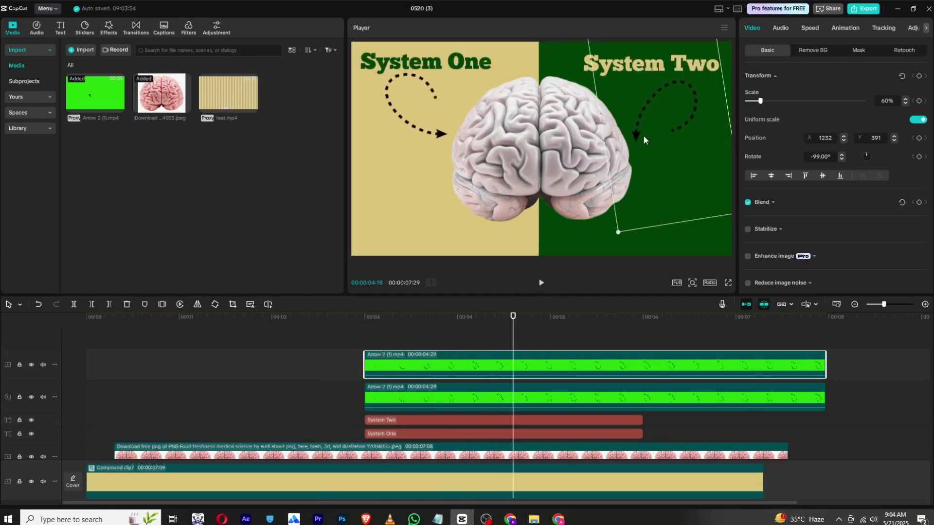
- Fine-tune the arrow copy's rotation to about -86.26° and its position to about X 1227, Y 446, and play the animation
mouse_move(643, 140)
left_mouse_down()
mouse_move(653, 135)
mouse_move(643, 133)
left_mouse_up()
left_click_drag(732, 100, 663, 124)
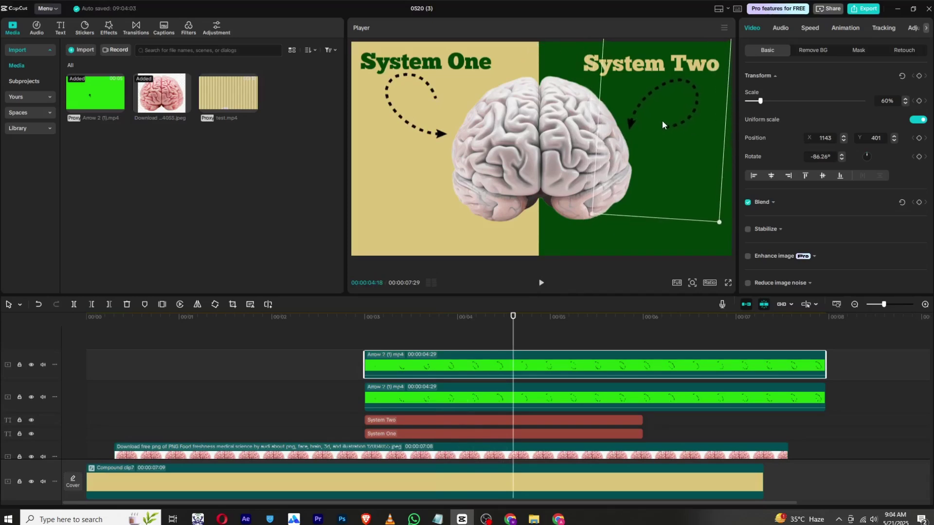
left_click_drag(307, 324, 88, 322)
left_click(542, 285)
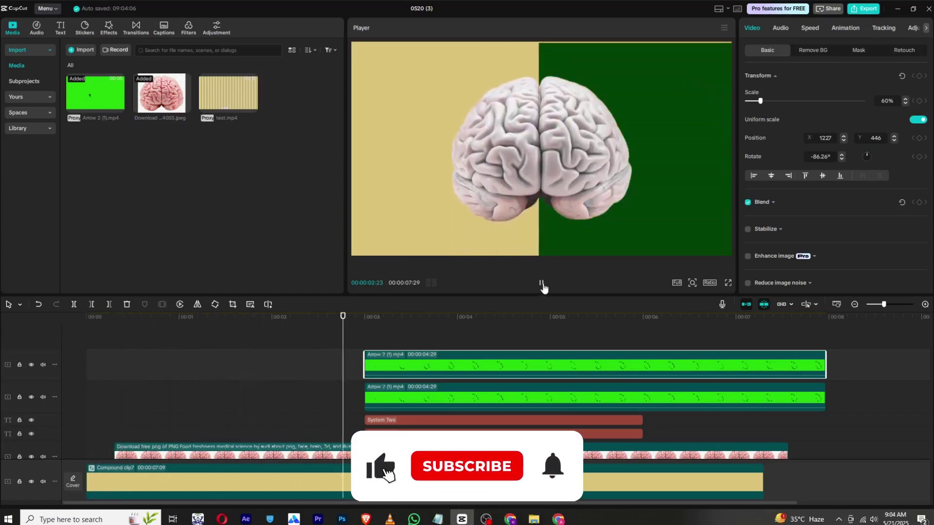
- Apply the Type 2 entrance animation to the System One and System Two text clips with a duration of 1.2 s
left_click(402, 368)
key("Delete")
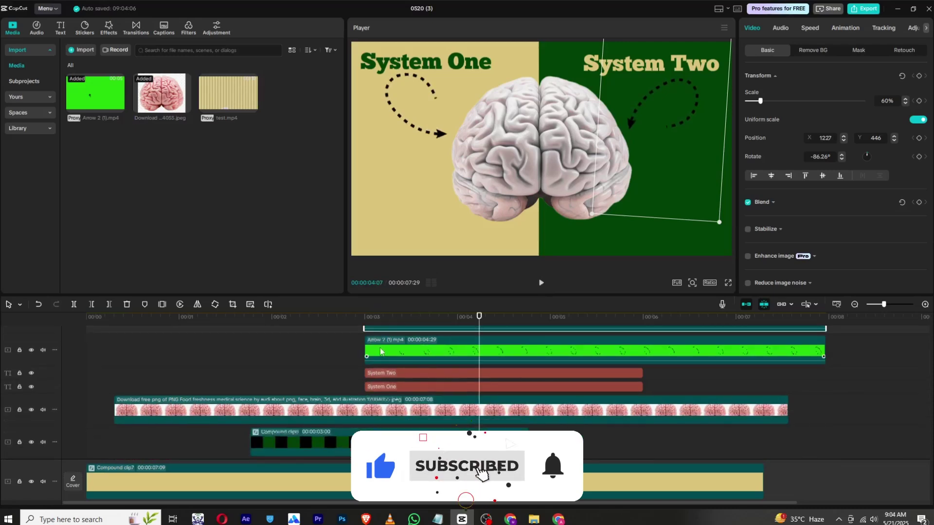
left_click_drag(352, 372, 375, 388)
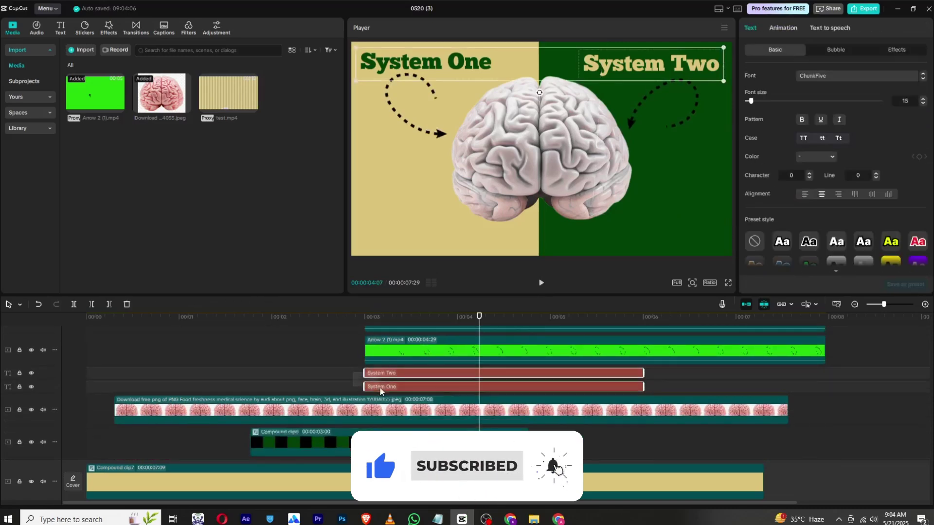
left_click(783, 27)
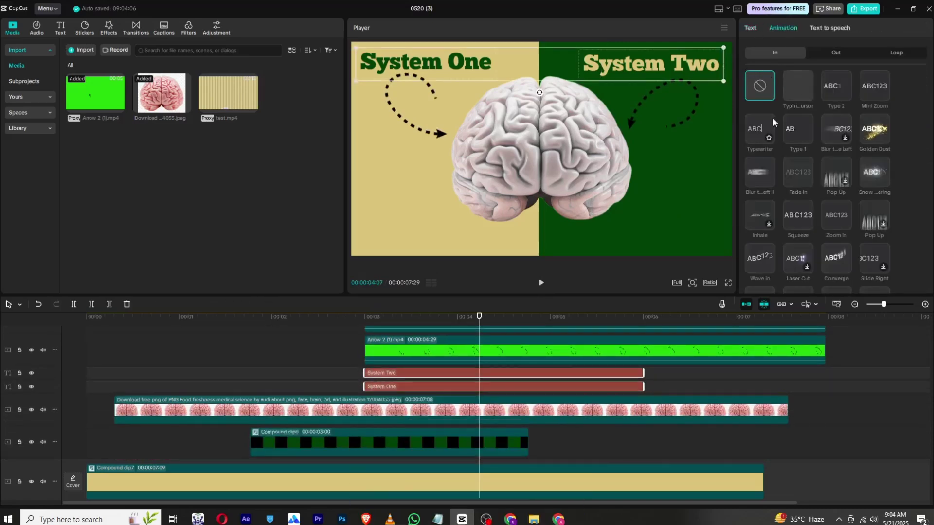
left_click(824, 84)
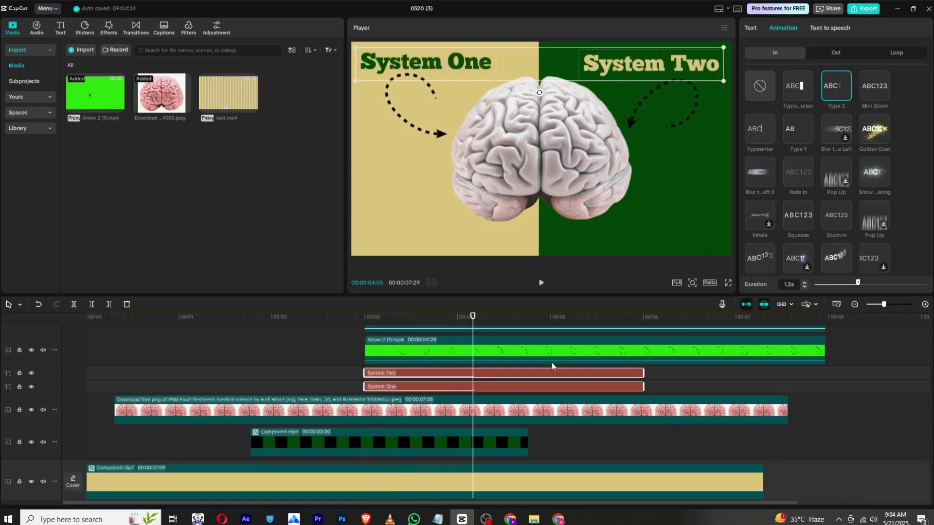
- Add a default text clip starting at 3 seconds on a new track above the arrow clips
left_click(344, 327)
scroll(344, 326, "up", 2)
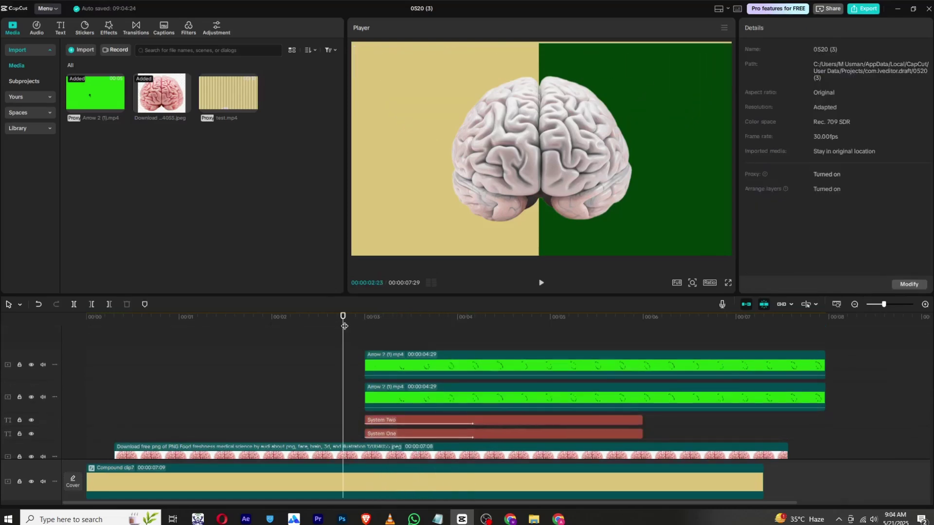
left_click_drag(344, 326, 361, 328)
left_click(61, 29)
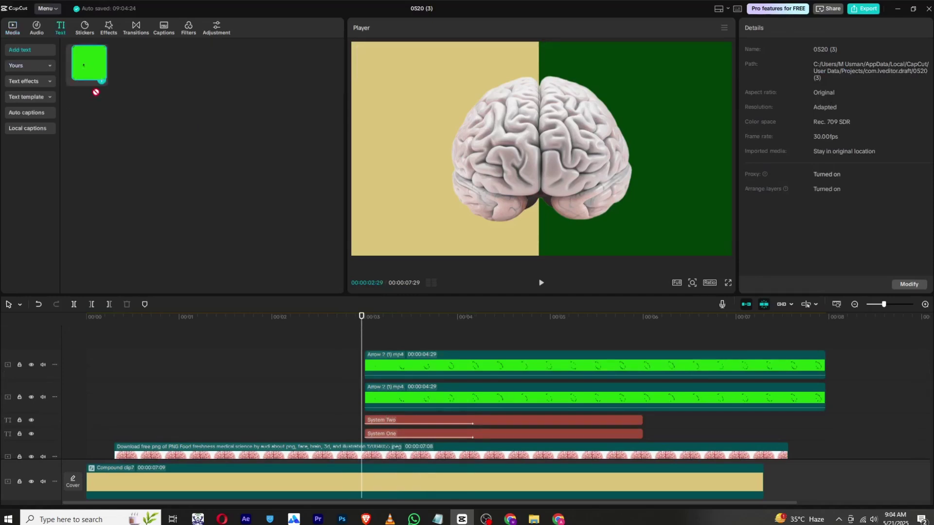
left_click_drag(87, 64, 371, 328)
- Switch to Notepad, correct the word "fat" to "fast" in the system one list, and copy it
left_click(437, 520)
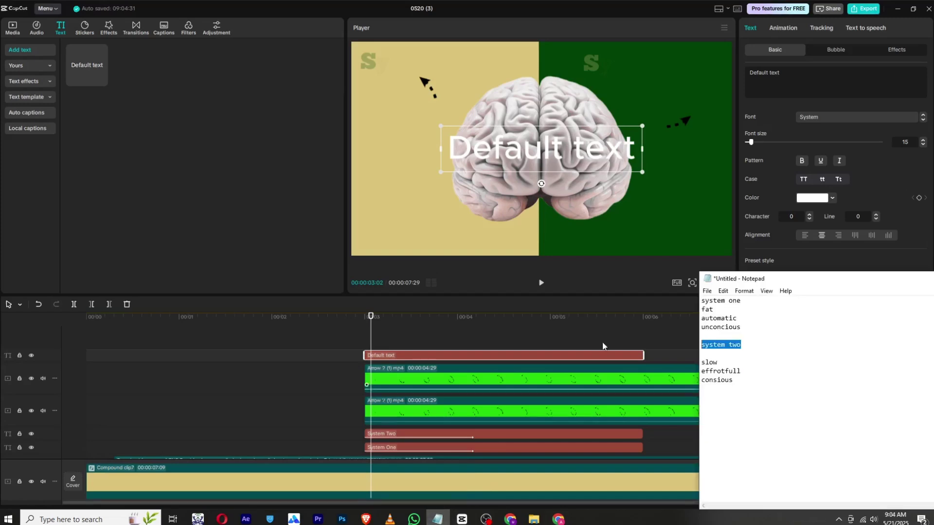
double_click(709, 310)
right_click(710, 310)
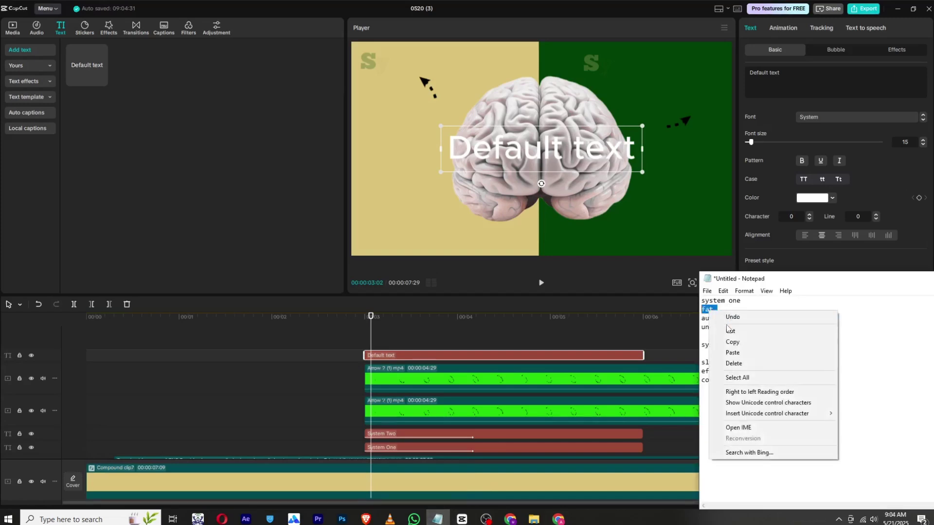
left_click(711, 310)
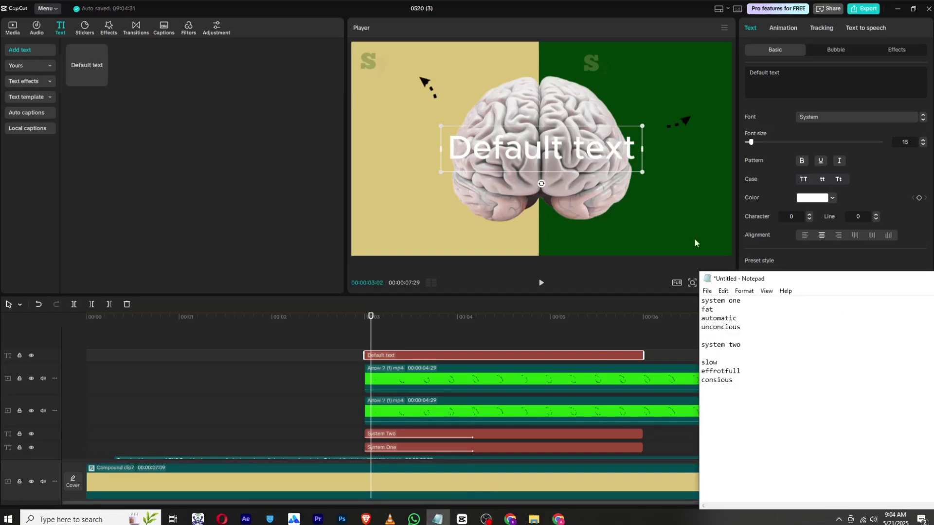
type("s")
right_click(700, 310)
left_click(720, 341)
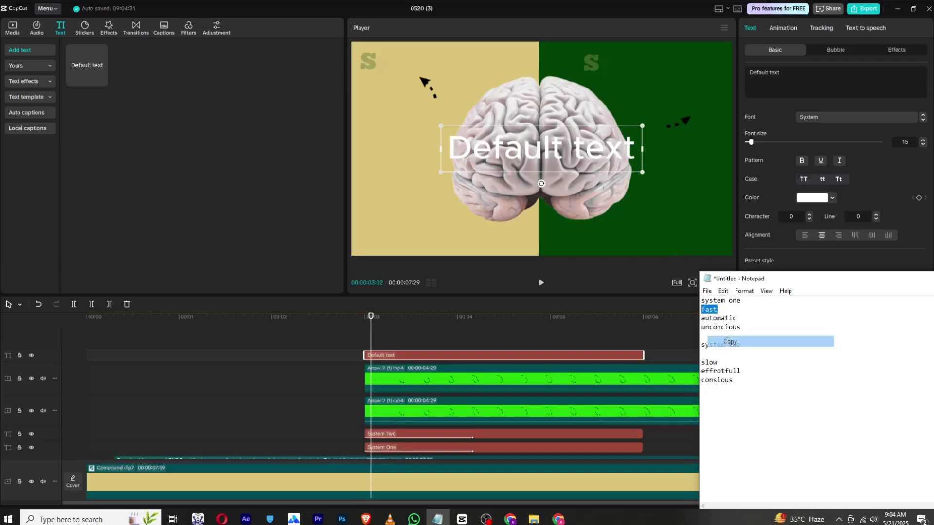
- Replace the default text with the copied word "fast" and format it in title case with the ChunkFive font
double_click(610, 153)
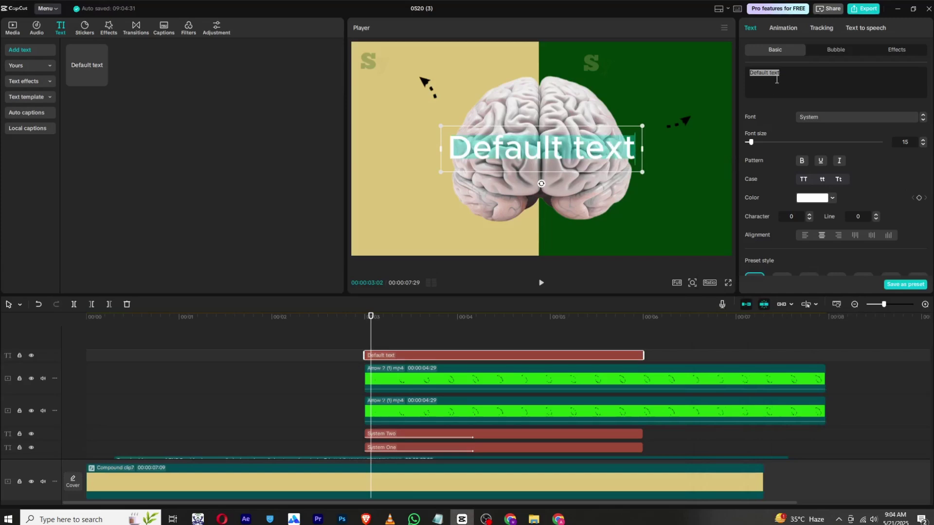
key("ctrl+v")
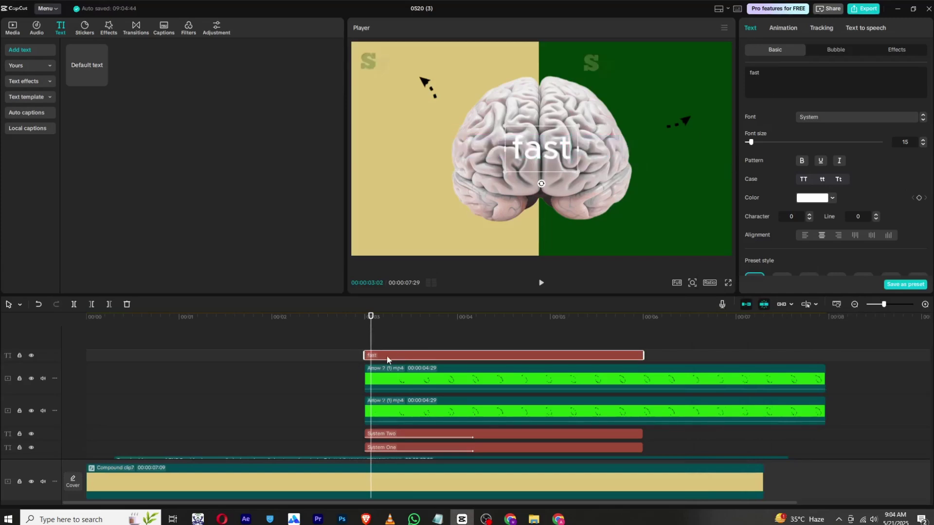
left_click(839, 179)
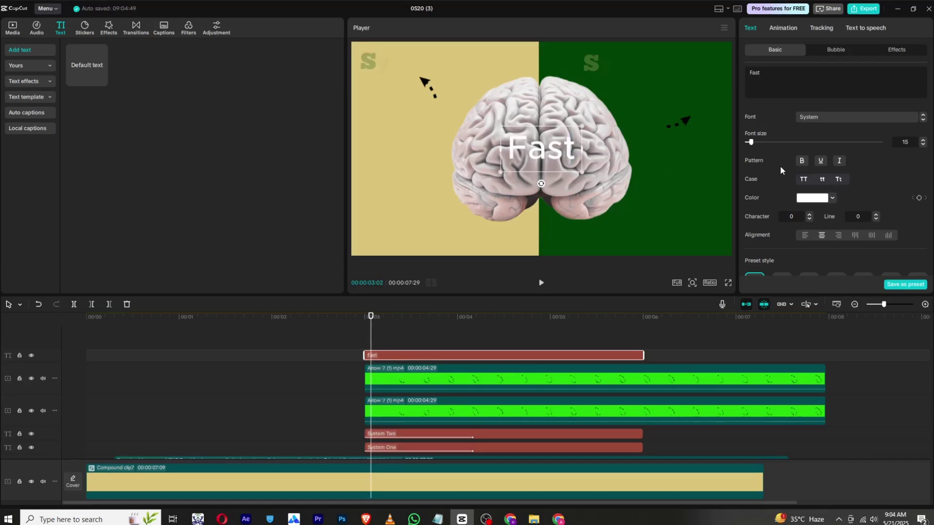
left_click(808, 116)
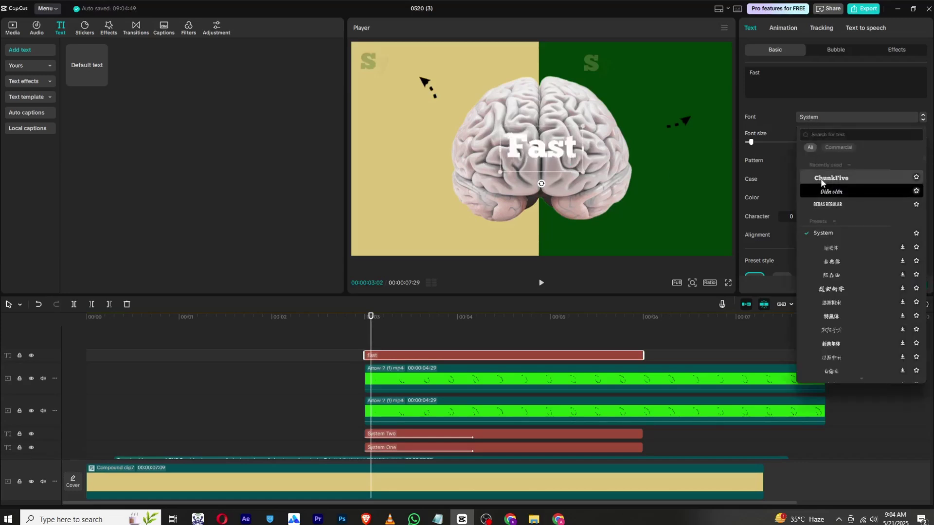
left_click(822, 180)
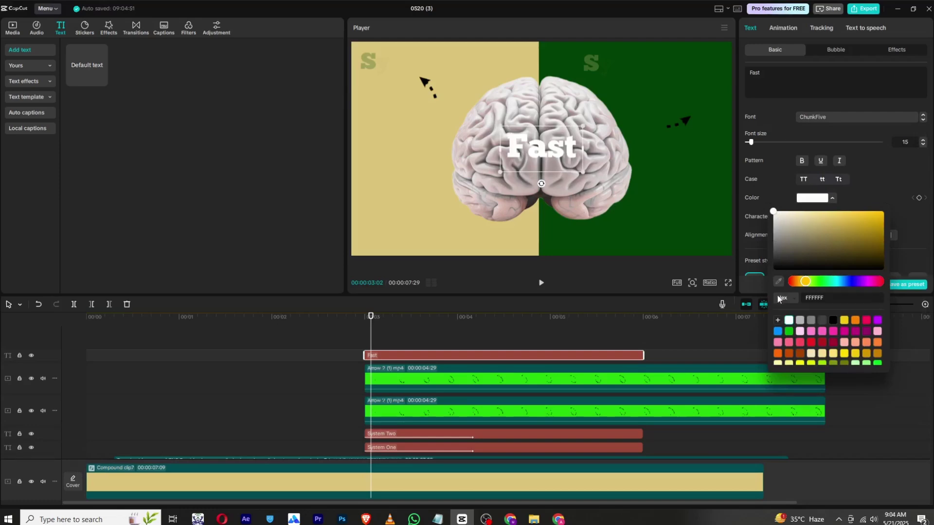
- Color the Fast text dark green sampled from the background, and place it at a reduced size on the tan half beside the brain
left_click(778, 281)
left_click(649, 211)
left_click(780, 186)
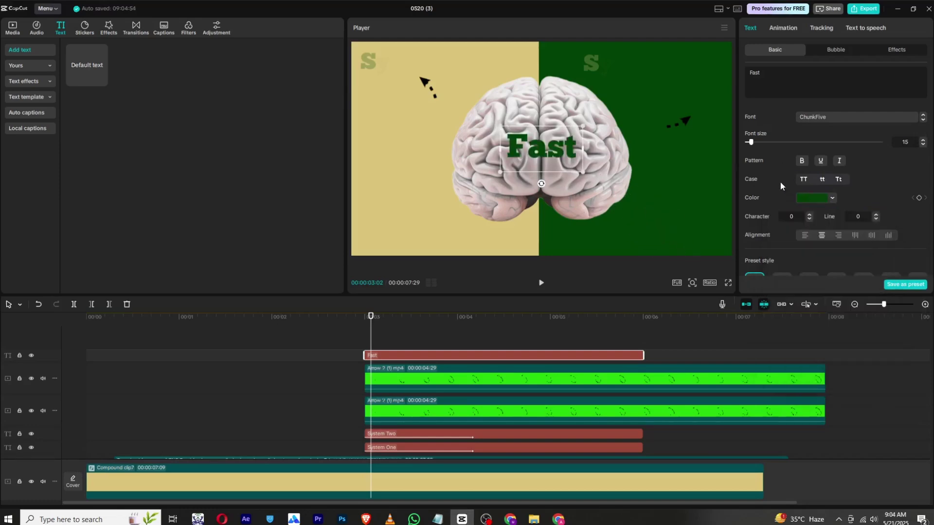
left_click_drag(540, 148, 415, 139)
left_click_drag(458, 118, 440, 124)
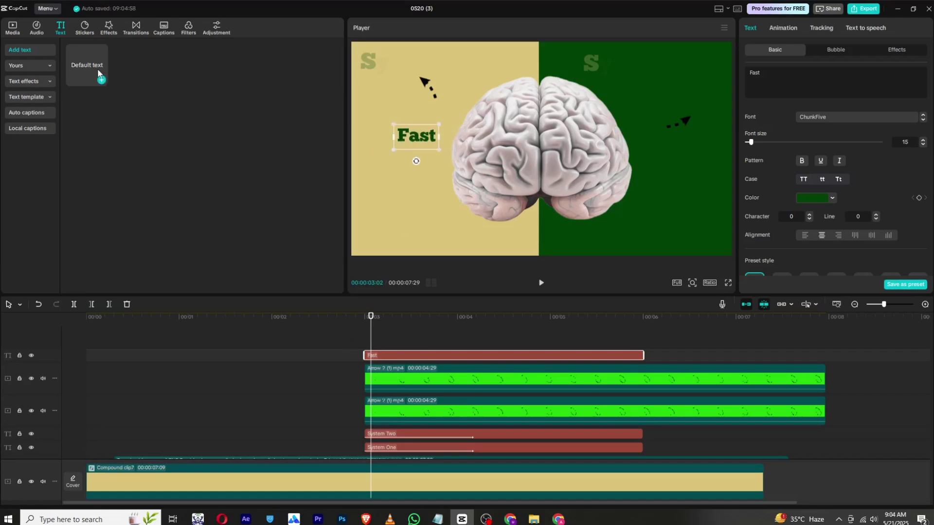
- Add another default text clip at 3 seconds above the Fast clip and replace its text with a solid right-pointing triangle symbol
left_click_drag(316, 337, 369, 350)
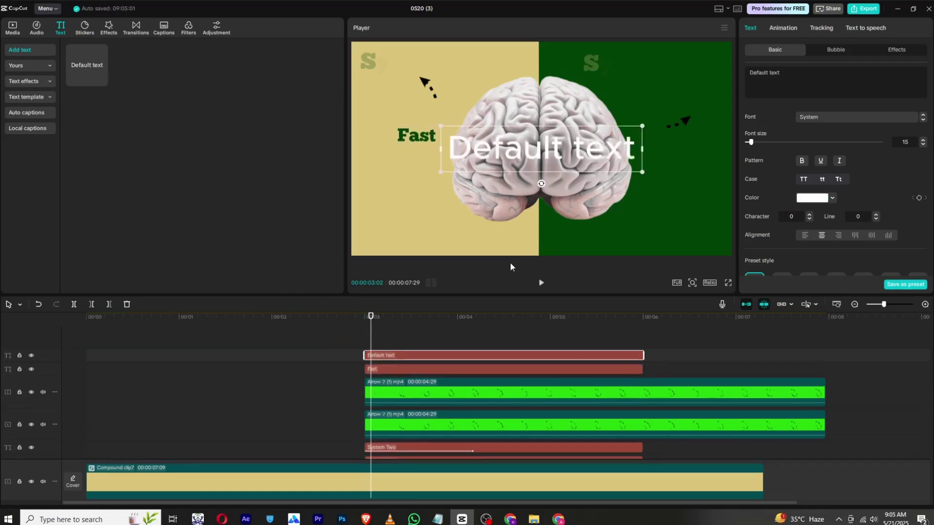
key("ctrl+shift+Left")
left_click(767, 73)
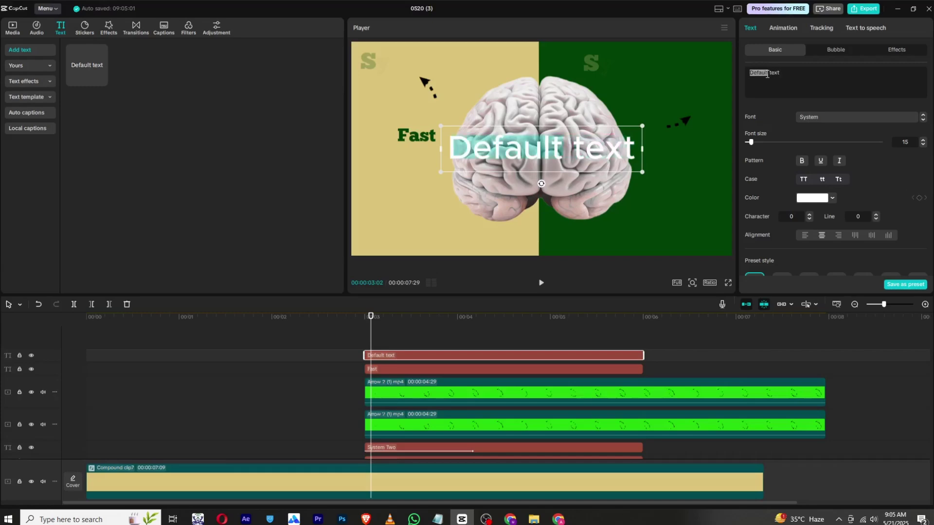
key("ctrl+a")
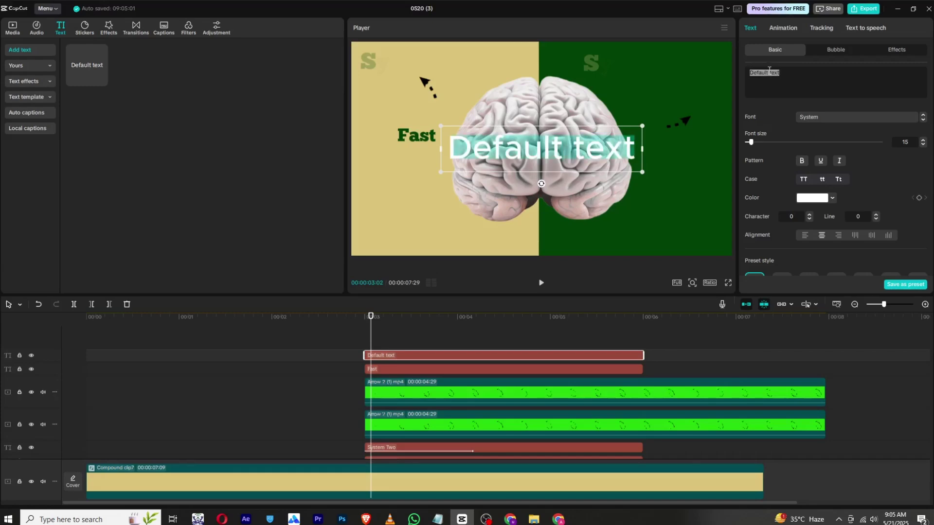
key("super+period")
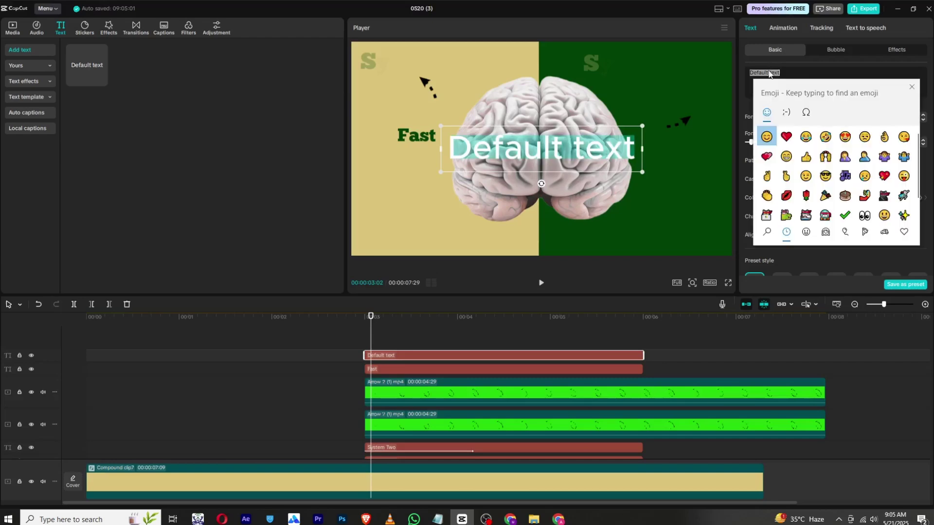
left_click(806, 112)
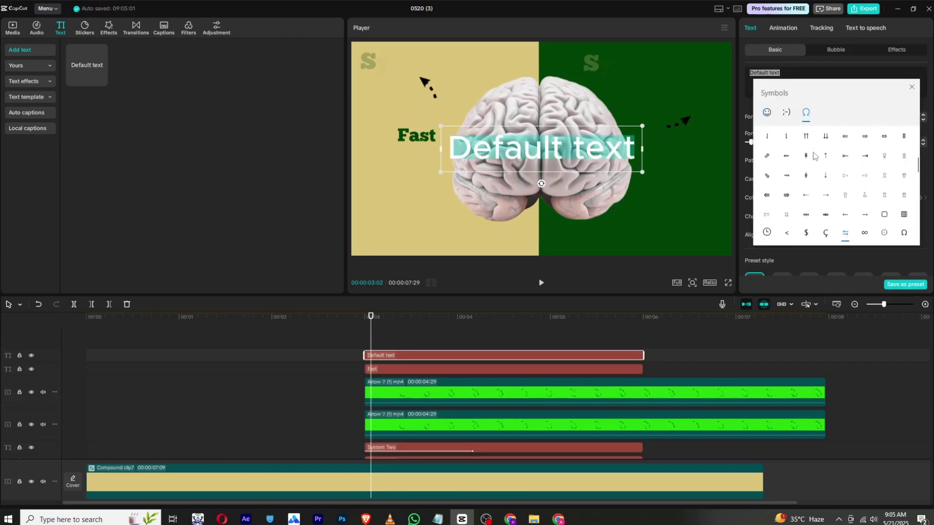
scroll(844, 161, "down", 1)
left_click(904, 157)
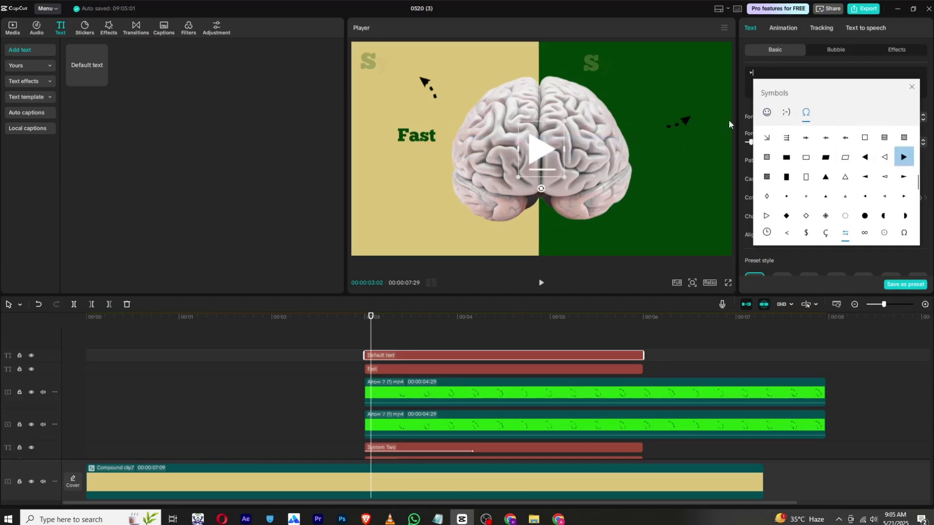
left_click(783, 65)
- Color the triangle symbol dark green (004005) sampled from the background, and place it at a reduced size just before the Fast text
left_click(819, 200)
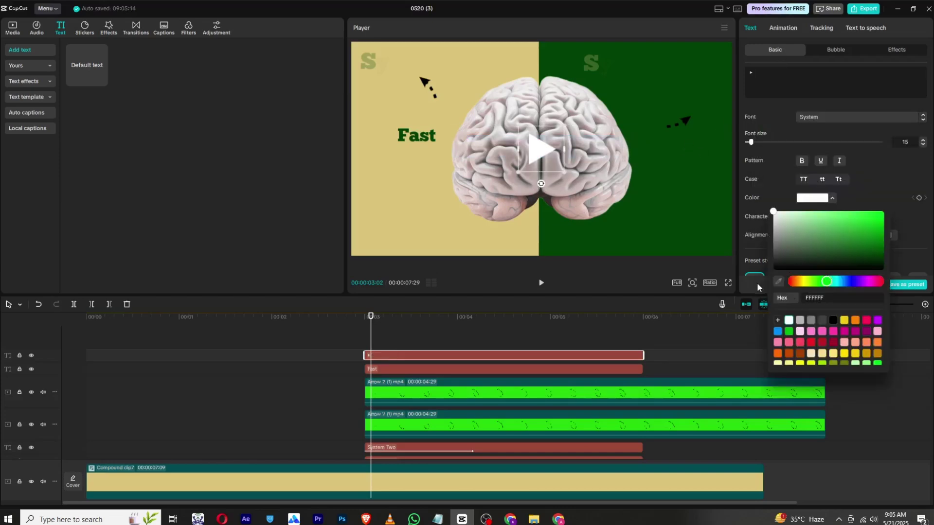
left_click(778, 281)
left_click(682, 190)
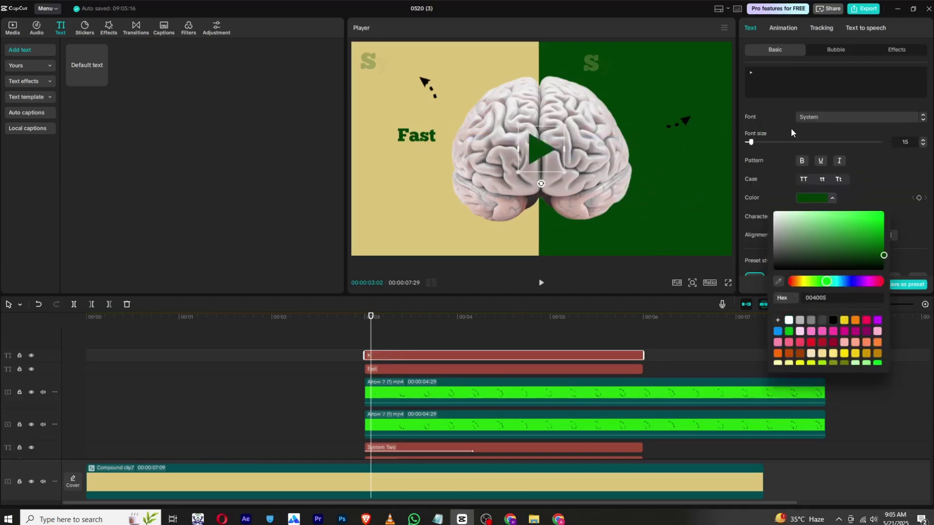
left_click(743, 116)
left_click_drag(565, 125, 411, 140)
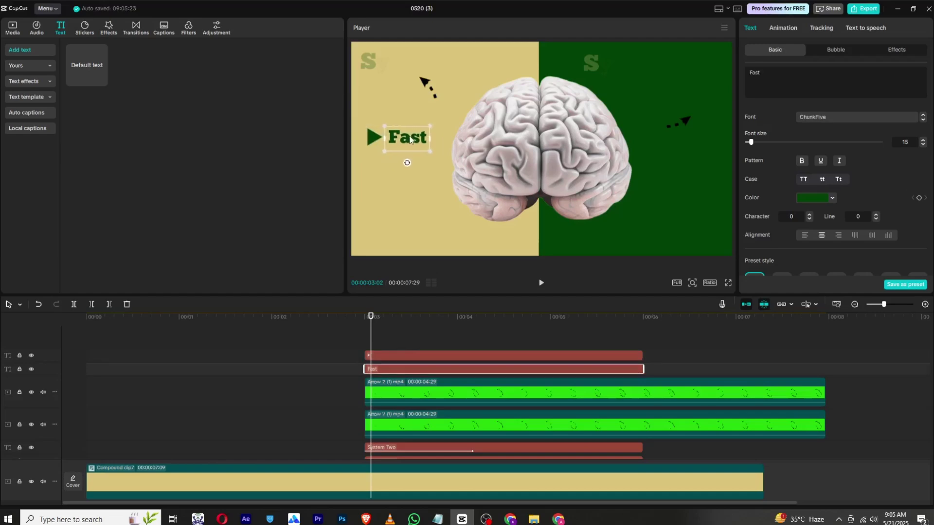
- Play the animation briefly and move the Fast text and its triangle slightly lower, below the dotted arrow on the tan half
key("space")
key("space")
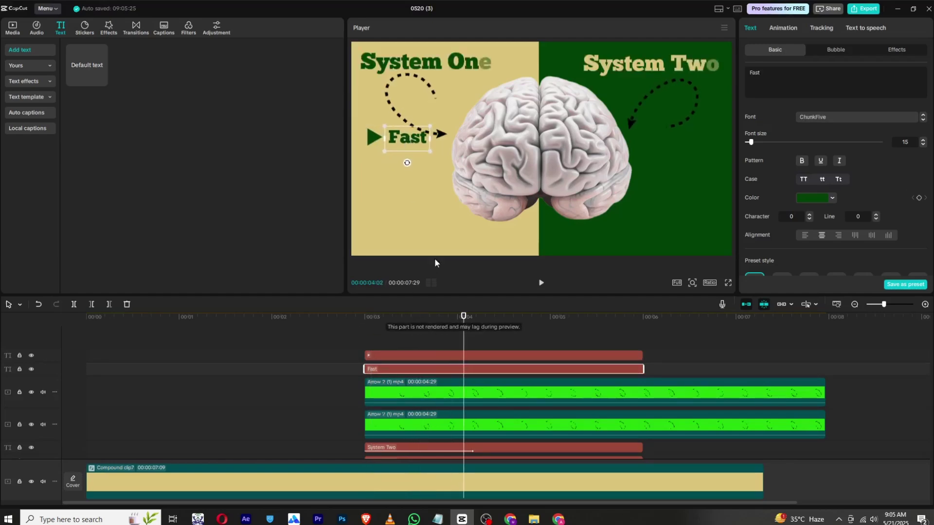
left_click_drag(409, 146, 372, 148)
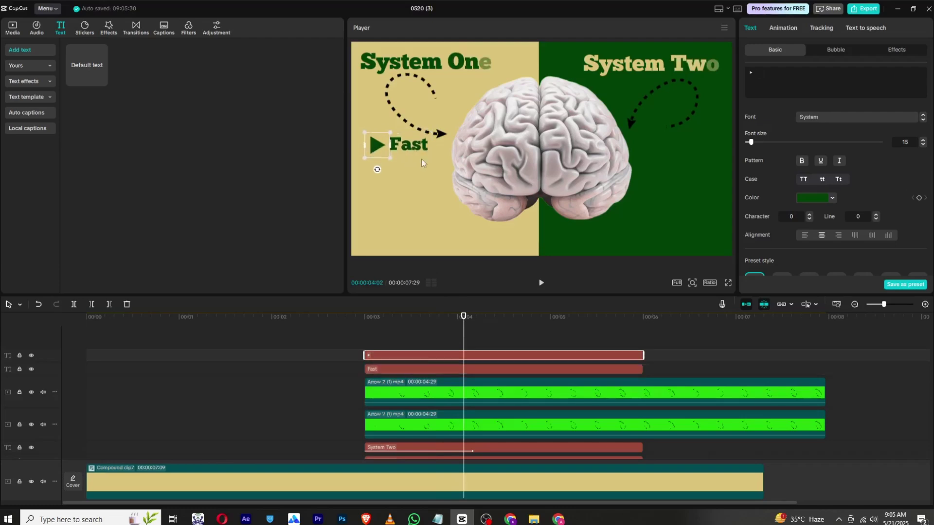
- Duplicate the Fast text and its triangle at 3 seconds on new tracks, and place the copy directly below the original on the tan half
left_click(379, 367, "ctrl")
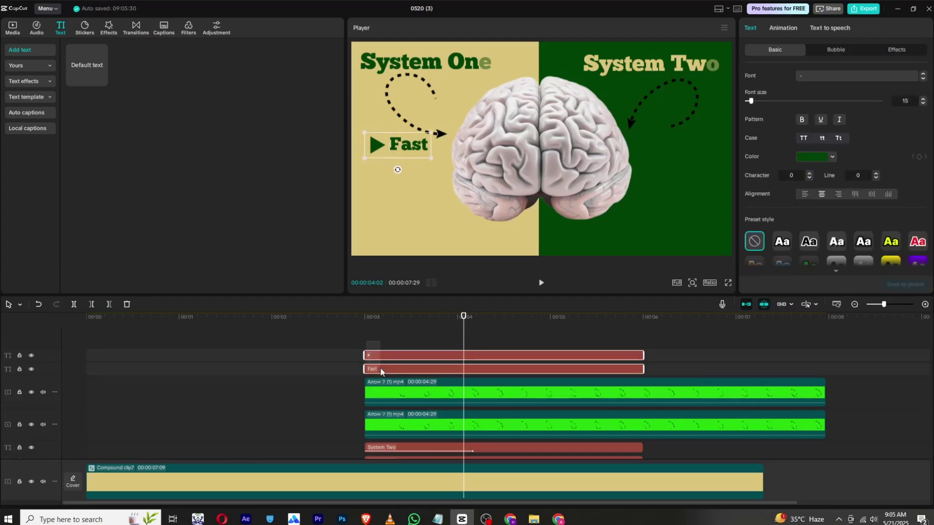
right_click(380, 367)
left_click(398, 313)
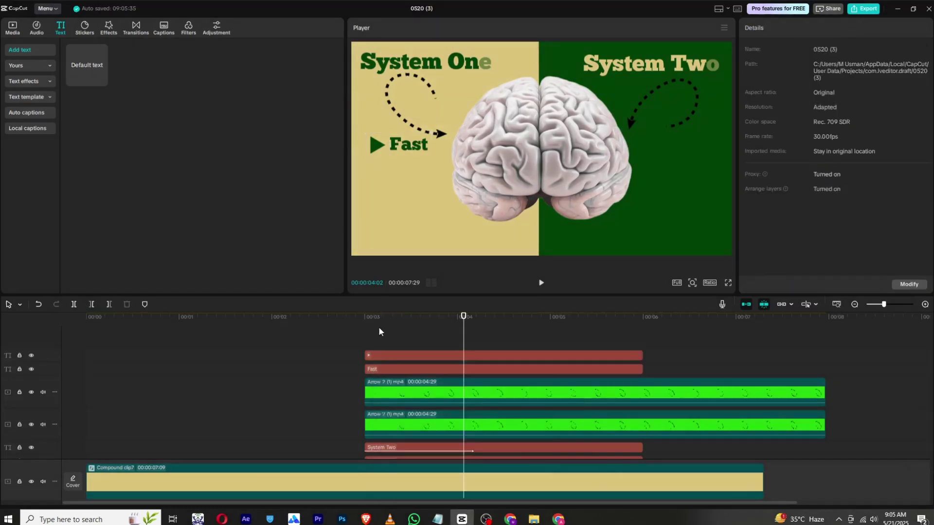
left_click_drag(378, 327, 368, 328)
right_click(375, 338)
left_click(386, 338)
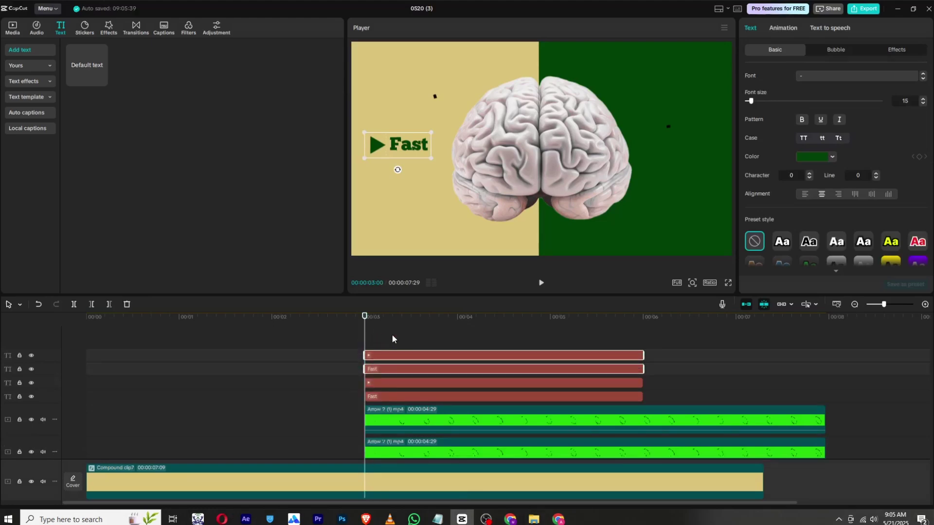
left_click_drag(409, 157, 407, 185)
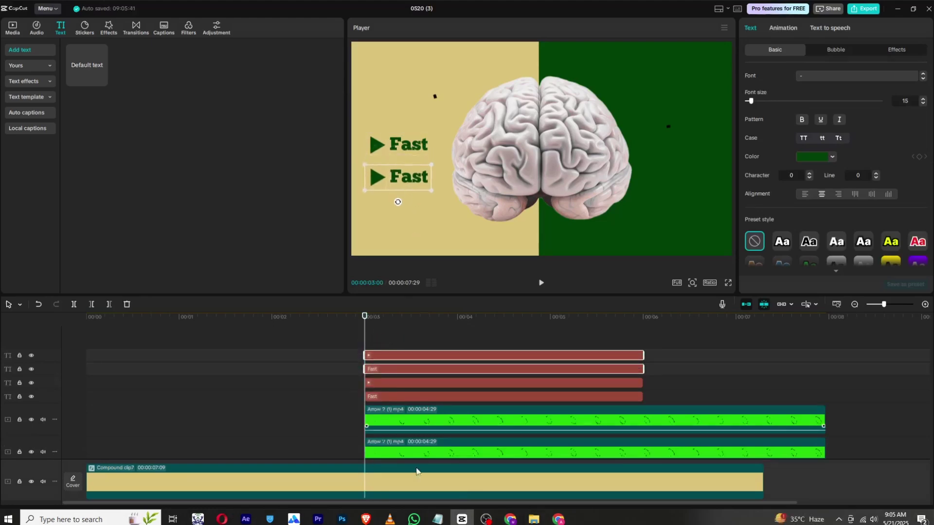
- Copy the word "automatic" from the Notepad notes and replace the lower Fast text with it in CapCut
left_click(437, 519)
left_click(734, 318)
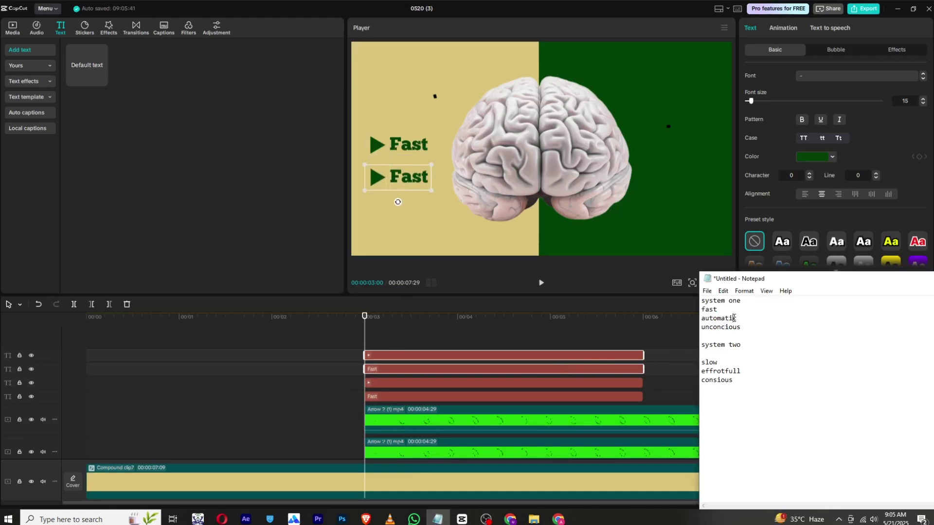
left_click_drag(730, 317, 707, 316)
right_click(709, 319)
left_click(725, 348)
left_click(385, 370)
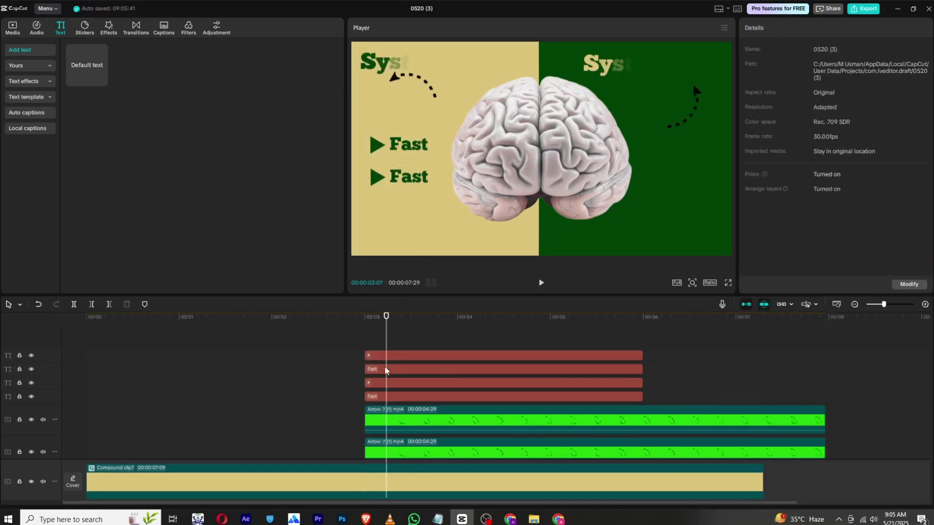
left_click(410, 181)
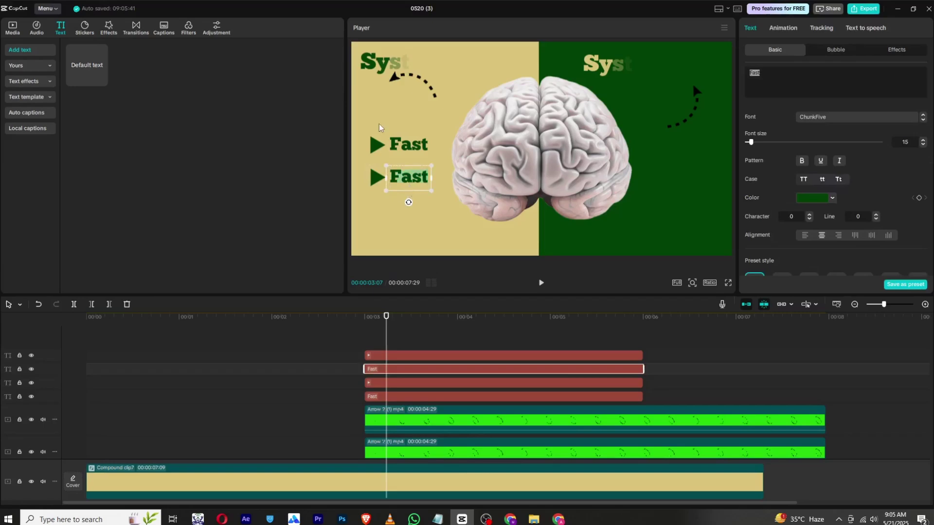
key("ctrl+v")
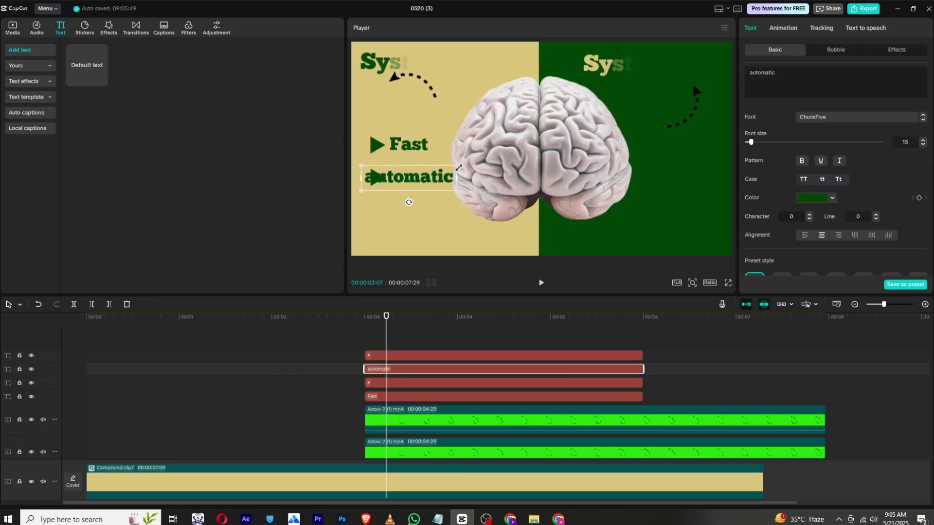
- Shrink the automatic text, position it just after its triangle, and set it to title case
left_click_drag(458, 167, 442, 170)
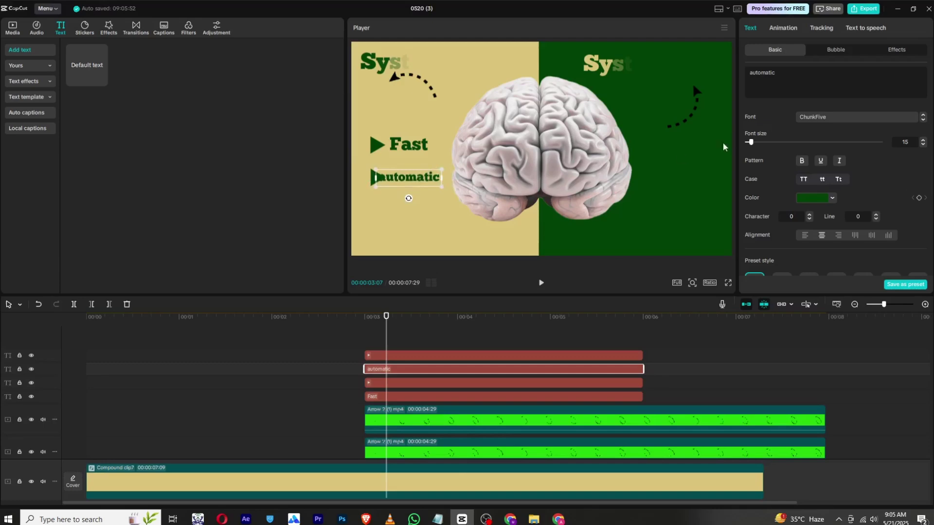
left_click_drag(388, 322, 378, 331)
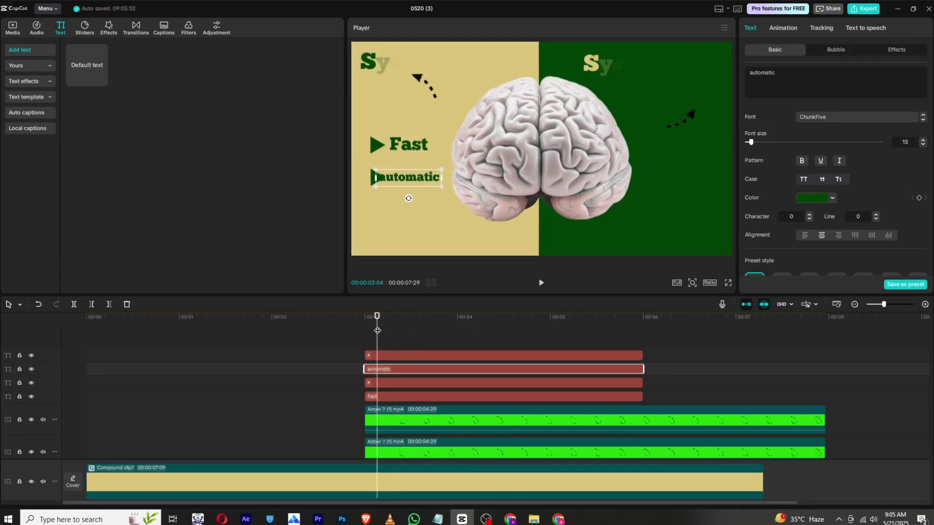
left_click_drag(421, 182, 429, 182)
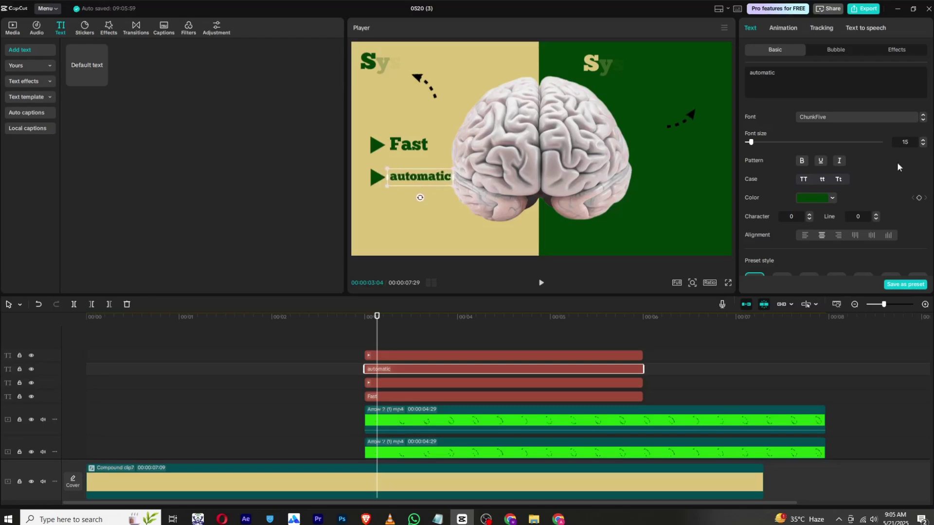
left_click(844, 181)
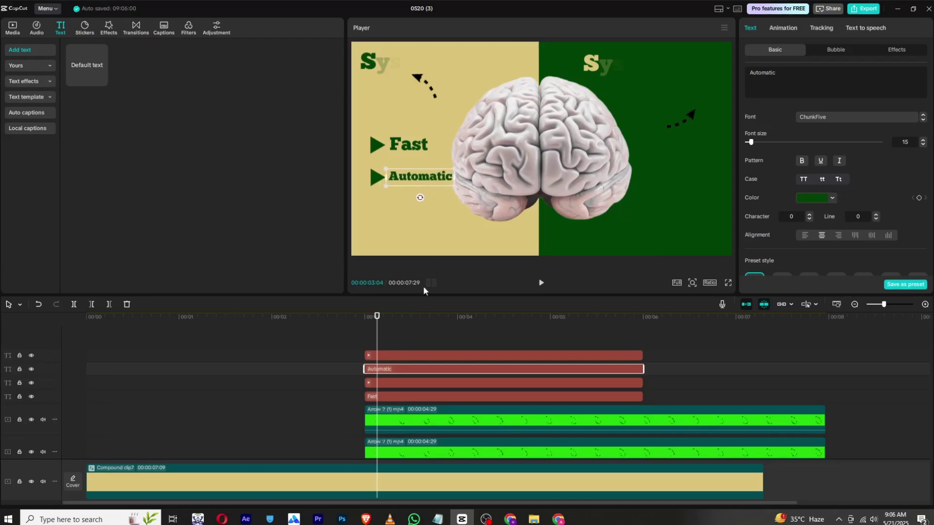
- Duplicate the Automatic text and its triangle at 3 seconds, and place the copy below as a third bullet on the tan half
left_click(388, 354, "ctrl")
right_click(391, 372)
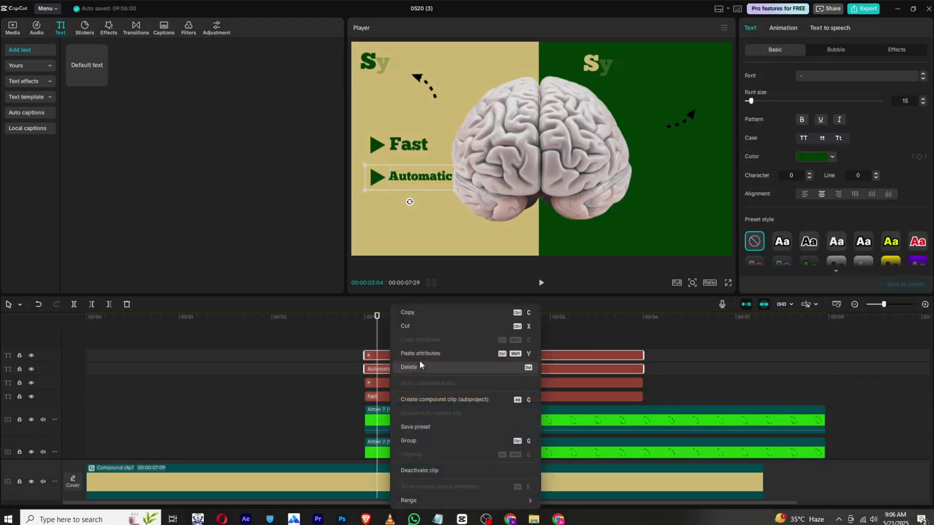
left_click(409, 313)
right_click(384, 345)
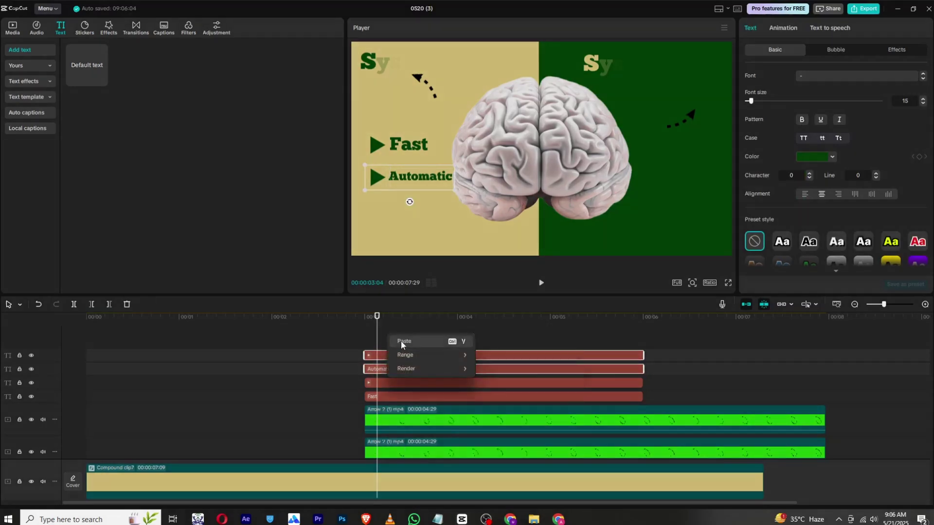
left_click(399, 355)
left_click_drag(395, 367, 399, 330)
left_click_drag(402, 183, 407, 217)
- Copy "unconcious" from the Notepad notes, replace the third bullet's text with it in CapCut, and set it to title case
left_click(437, 519)
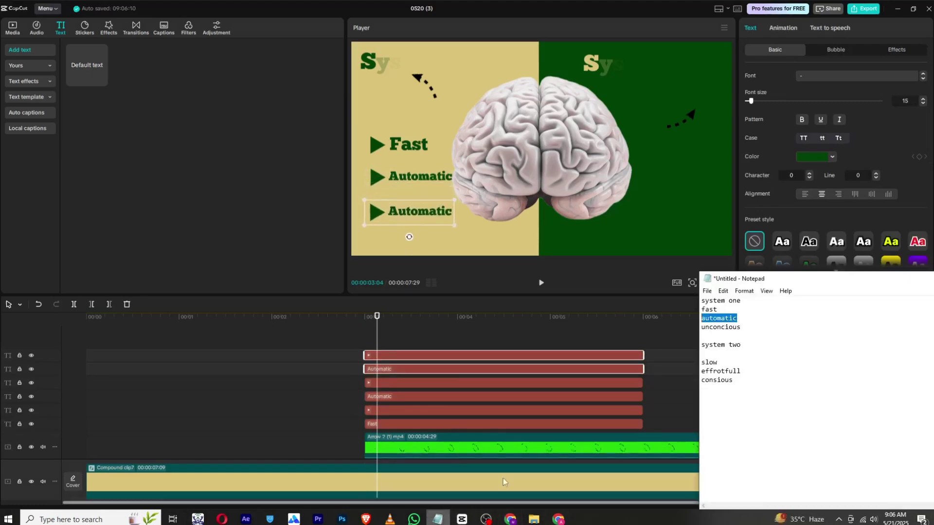
left_click_drag(741, 327, 701, 327)
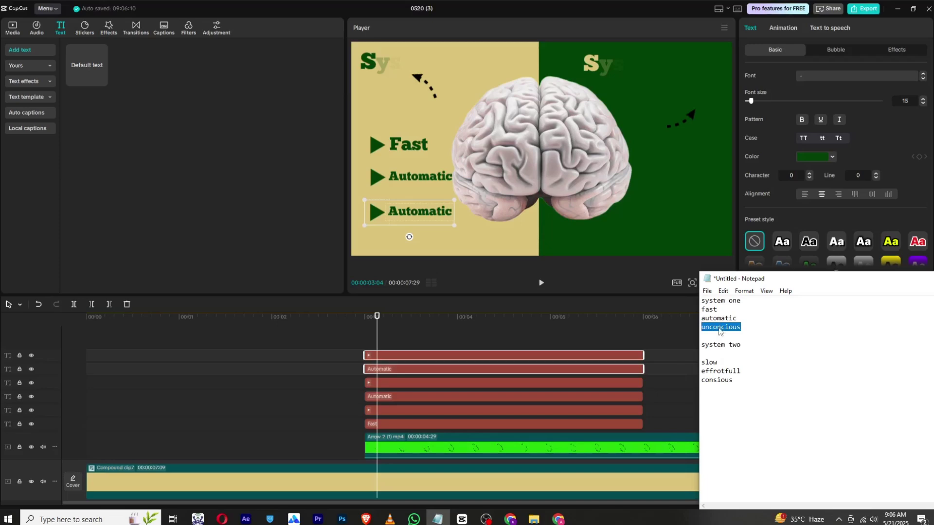
right_click(719, 331)
left_click(742, 359)
left_click(422, 219)
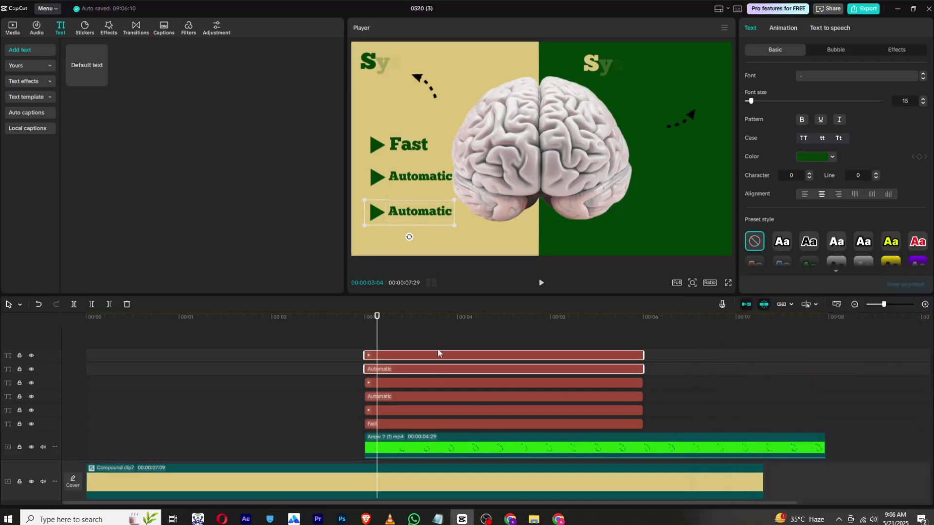
left_click(438, 354)
double_click(431, 212)
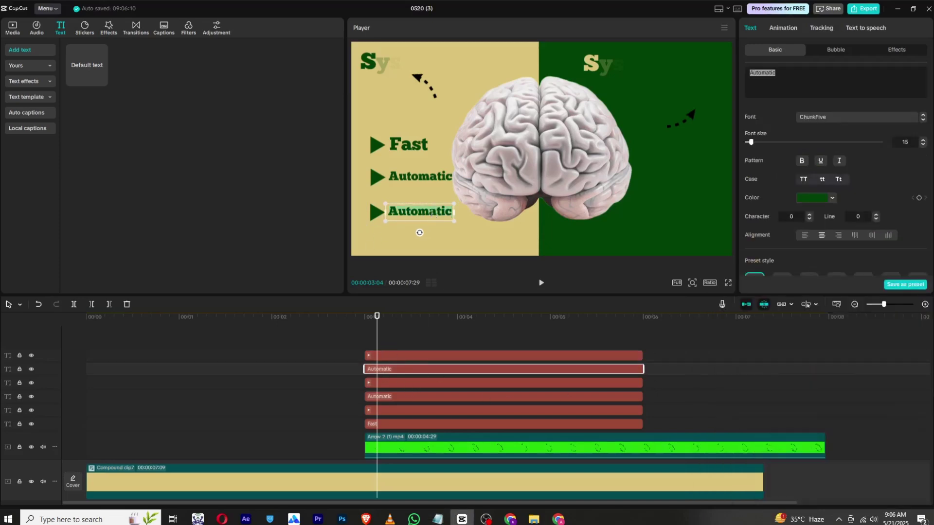
key("ctrl+v")
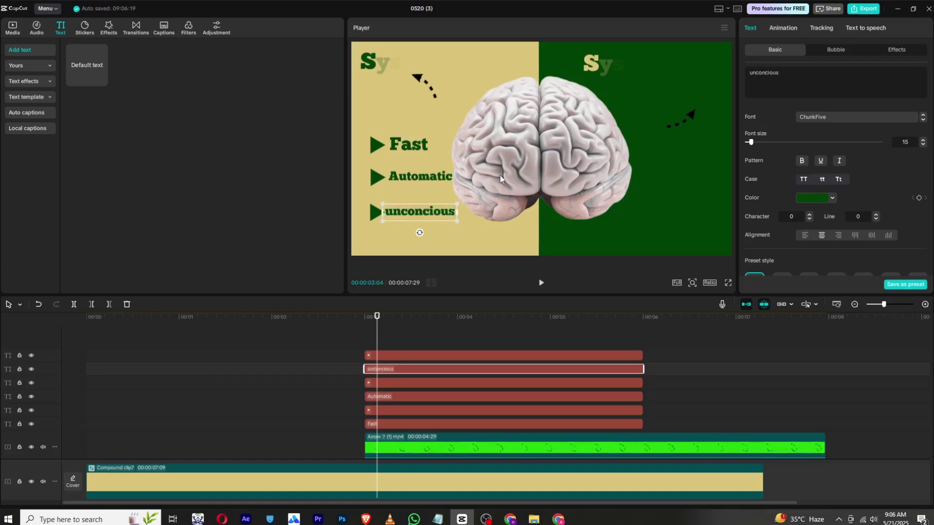
left_click(838, 181)
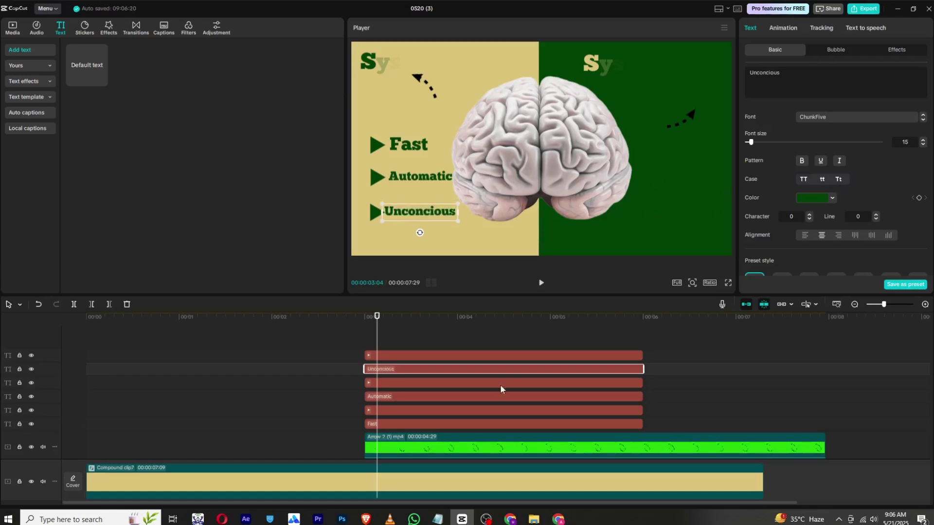
- Duplicate the Unconcious text and its triangle, and move the copies along the timeline to start at 6 seconds
key("Left")
key("Left")
key("Left")
key("Left")
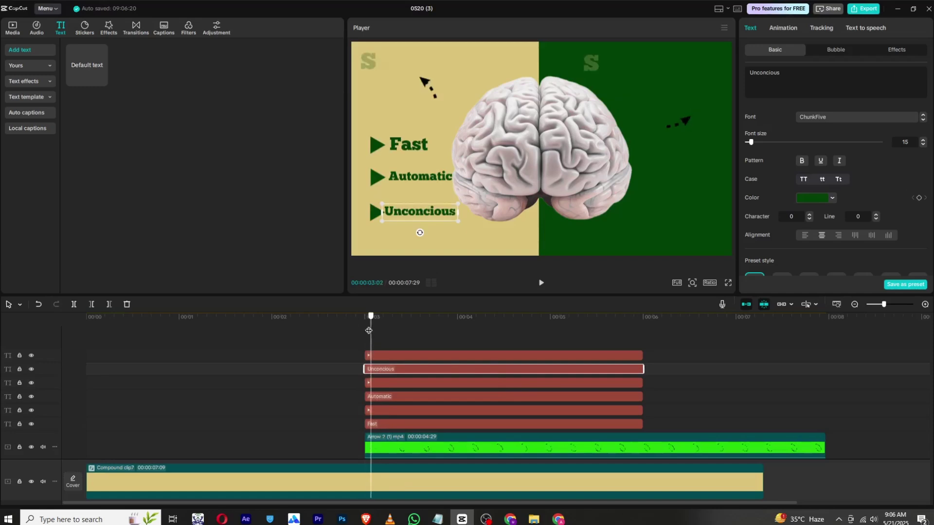
left_click_drag(407, 345, 409, 366)
right_click(409, 366)
left_click(429, 314)
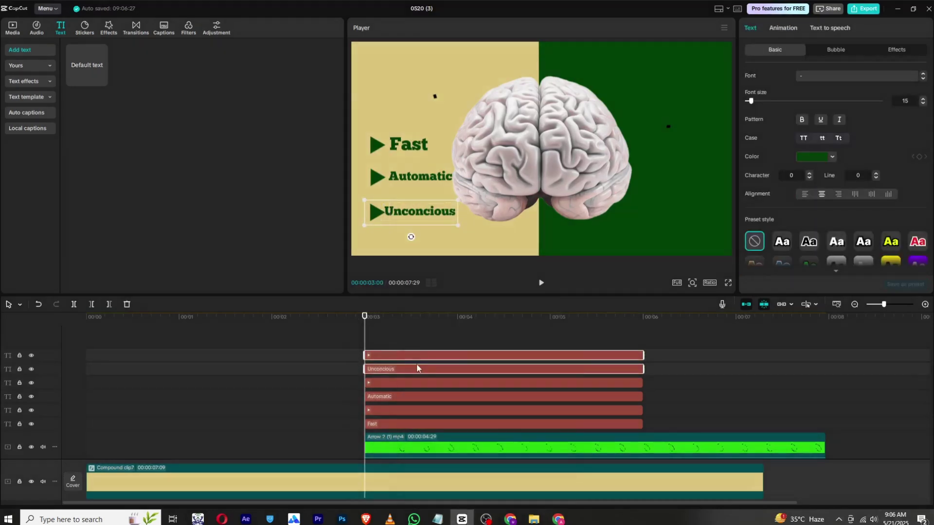
right_click(416, 363)
left_click(418, 339)
right_click(424, 345)
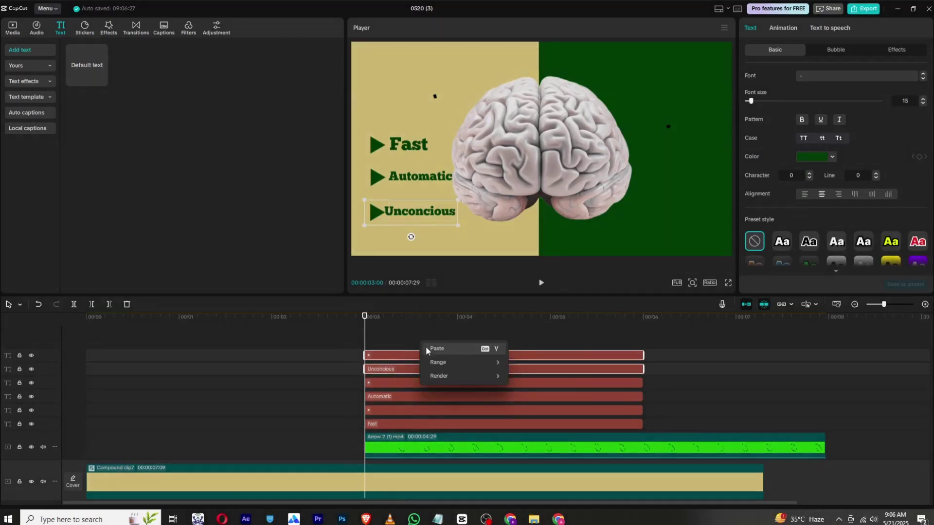
left_click(438, 350)
left_click_drag(396, 370, 632, 348)
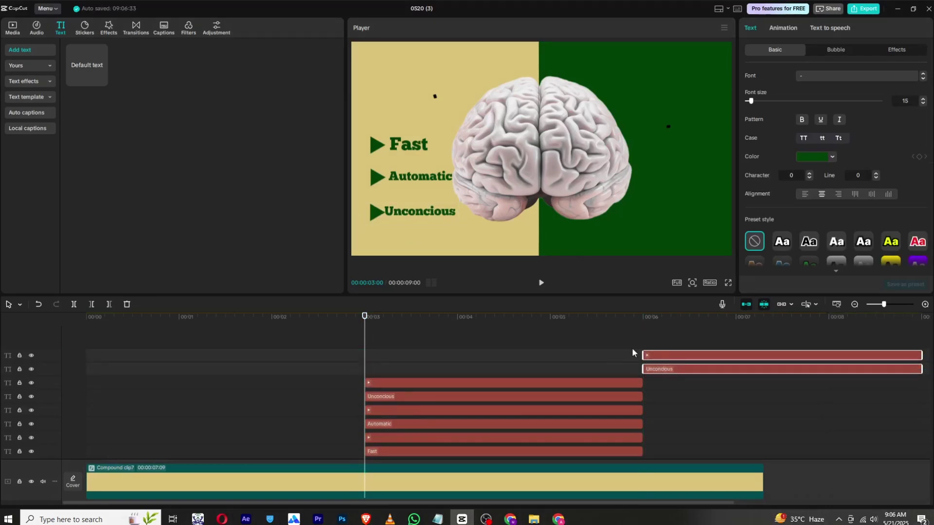
- Combine each 3-second triangle and text pair (Unconcious, Automatic, Fast) into its own compound clip
scroll(377, 335, "down", 1)
left_click_drag(385, 334, 375, 428)
right_click(393, 361)
left_click(412, 396)
right_click(381, 398)
left_click(398, 400)
right_click(374, 428)
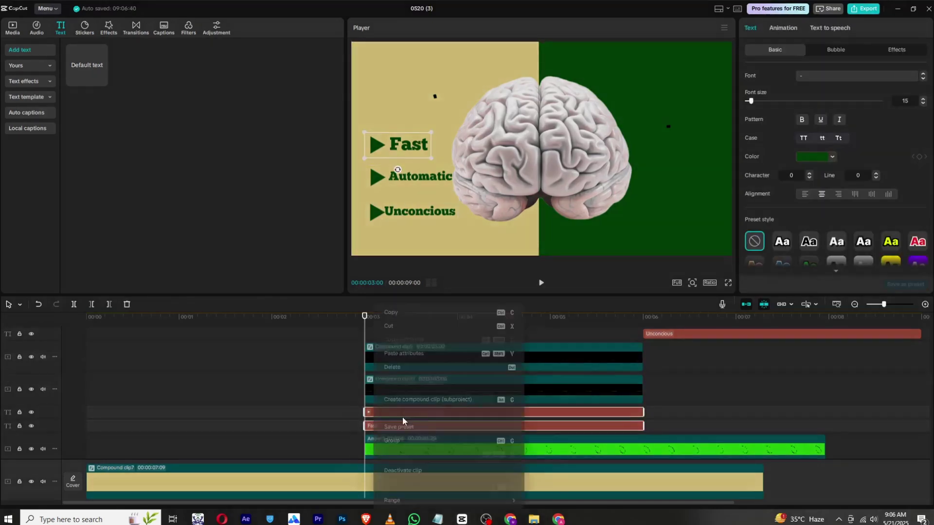
left_click(405, 401)
- Move the three bullet compound clips together to start at 00:00:03:20, and check their start against the label and arrow animations
left_click_drag(362, 330, 370, 329)
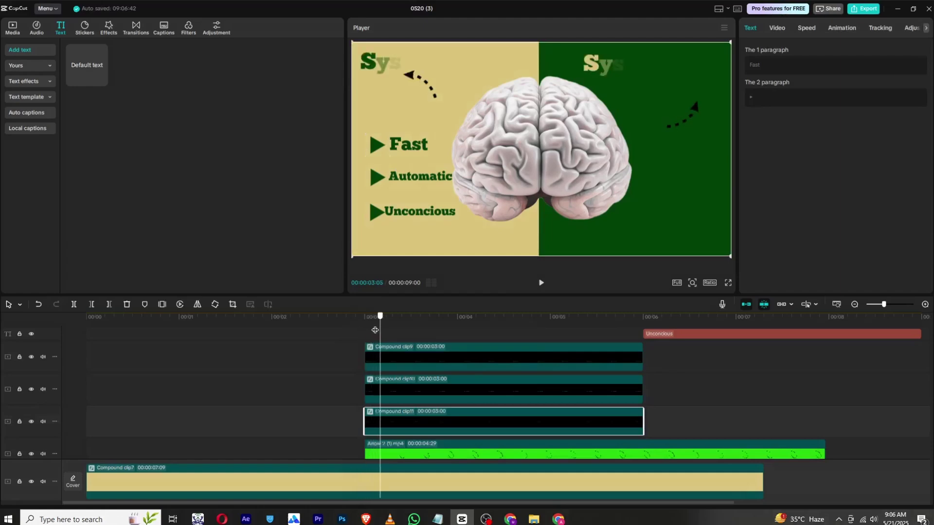
scroll(414, 370, "down", 4)
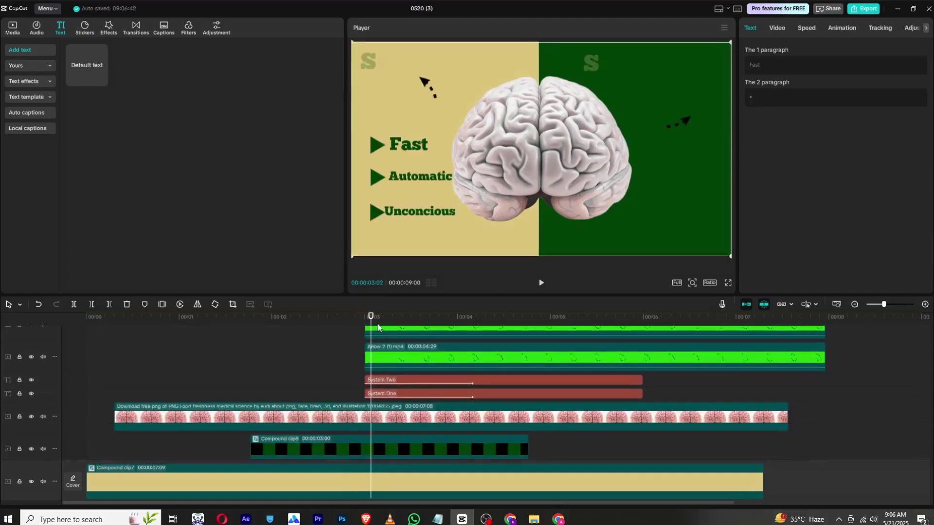
left_click(385, 383)
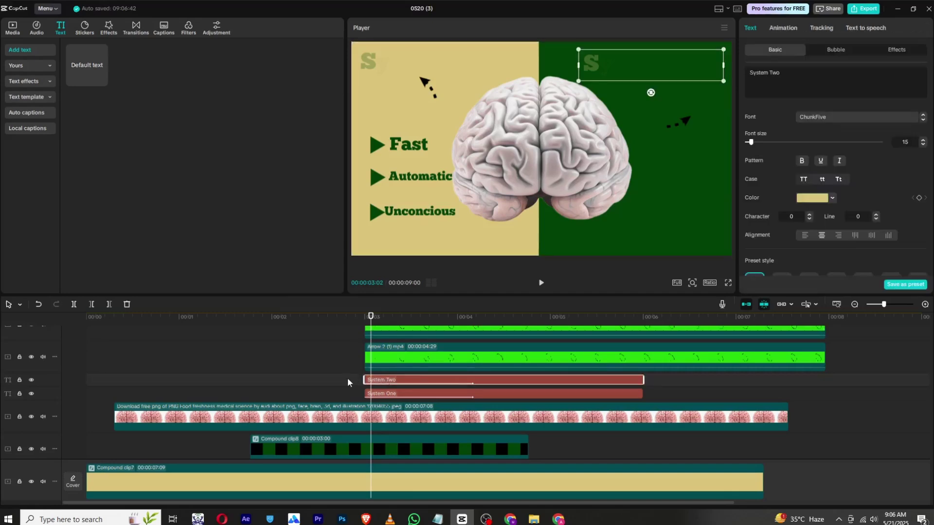
scroll(340, 378, "up", 5)
left_click_drag(341, 362, 443, 417)
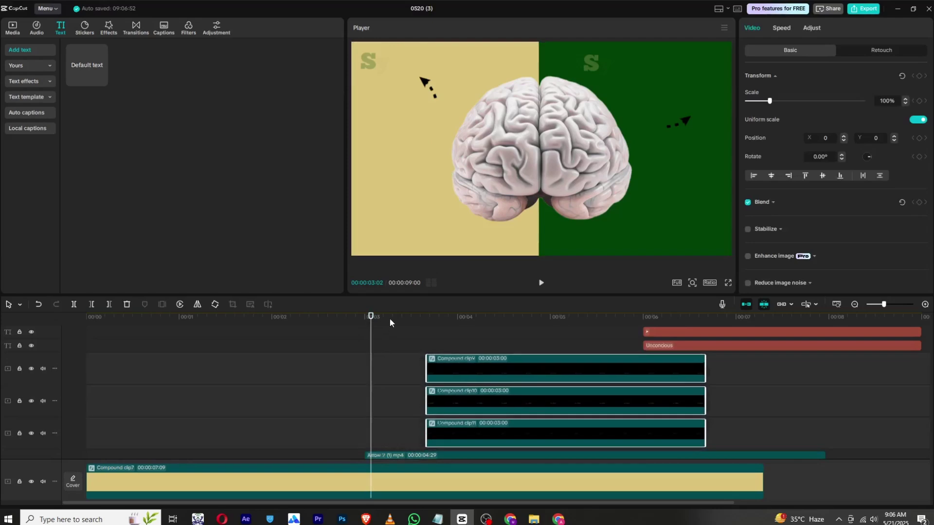
left_click_drag(370, 317, 426, 321)
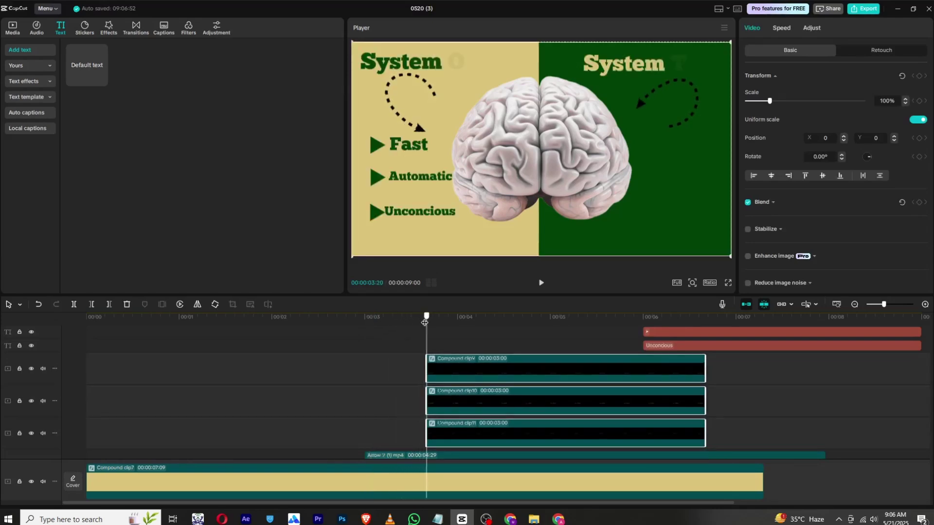
left_click(397, 344)
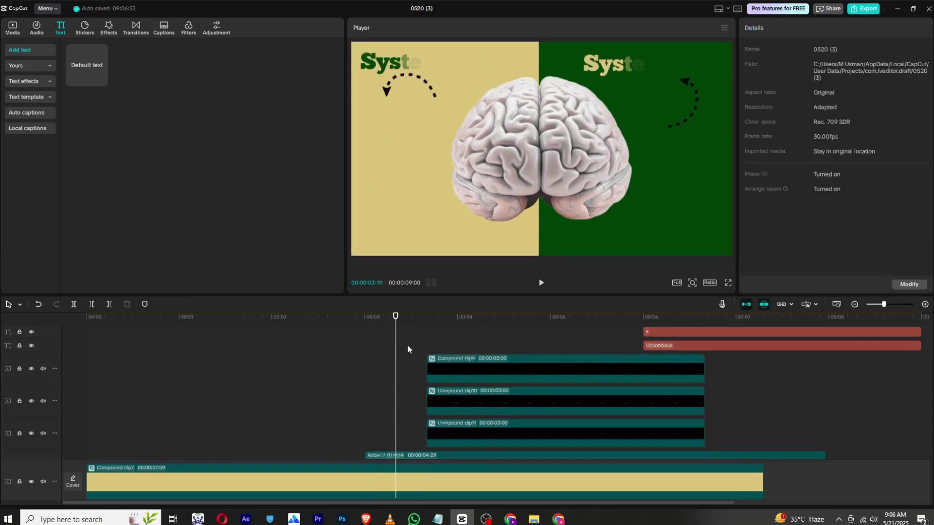
left_click_drag(416, 317, 426, 319)
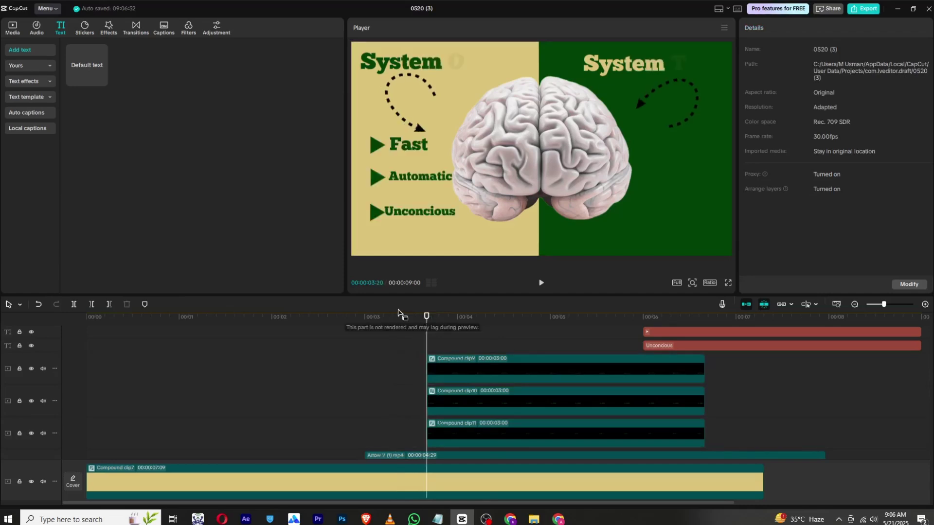
- Select the lowest bullet compound clip and briefly hide and unhide its track to identify which bullet it holds
scroll(402, 329, "down", 1)
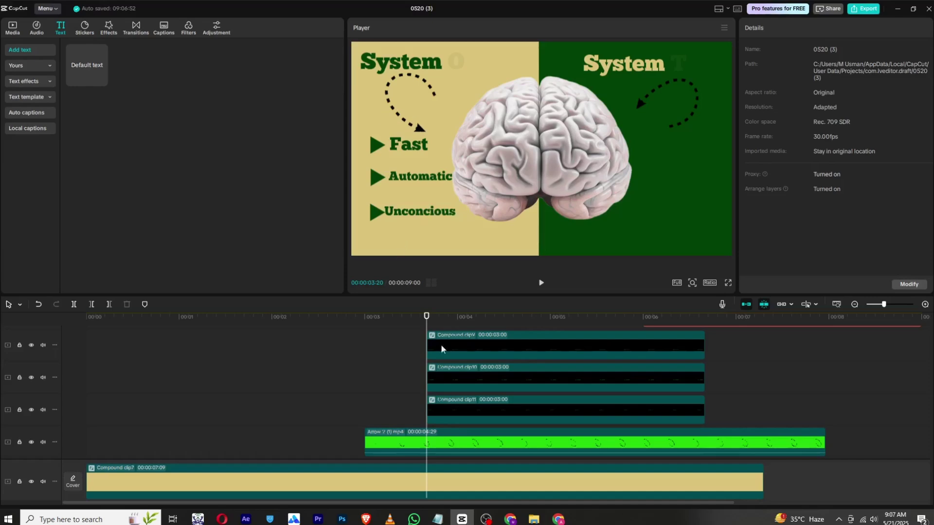
left_click(465, 405)
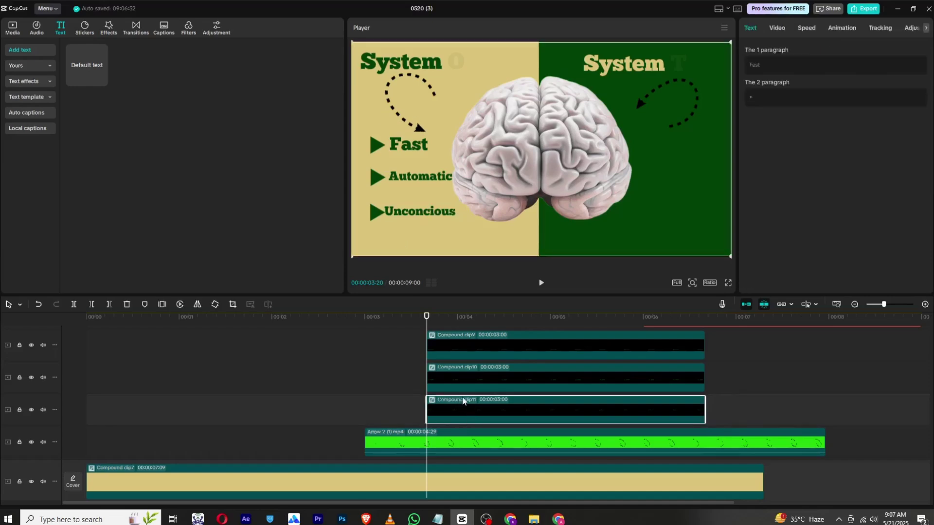
left_click(31, 410)
left_click(31, 410)
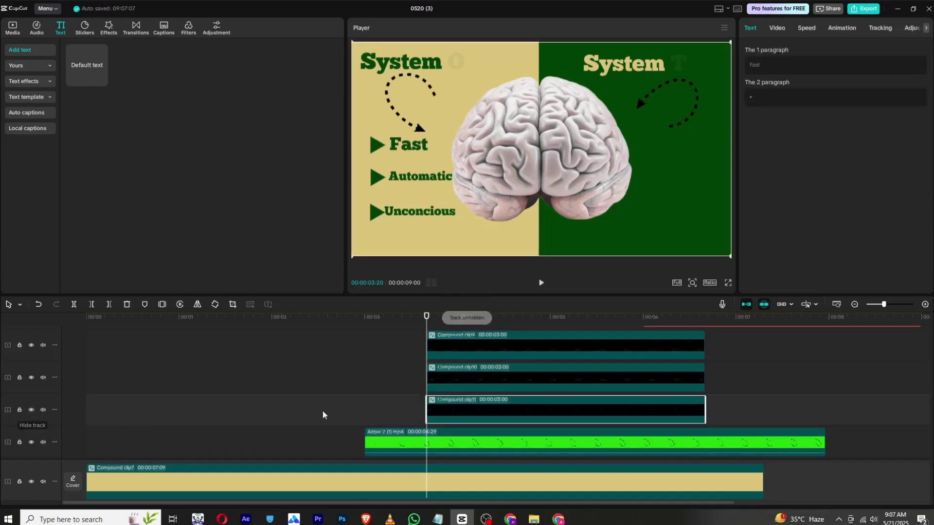
- Stagger the bullet compound clips so Automatic starts at about 00:00:04:03 and Unconcious at about 00:00:04:14, and preview the timing
scroll(460, 433, "up", 1)
left_click_drag(462, 402, 501, 396)
left_click_drag(491, 358, 553, 360)
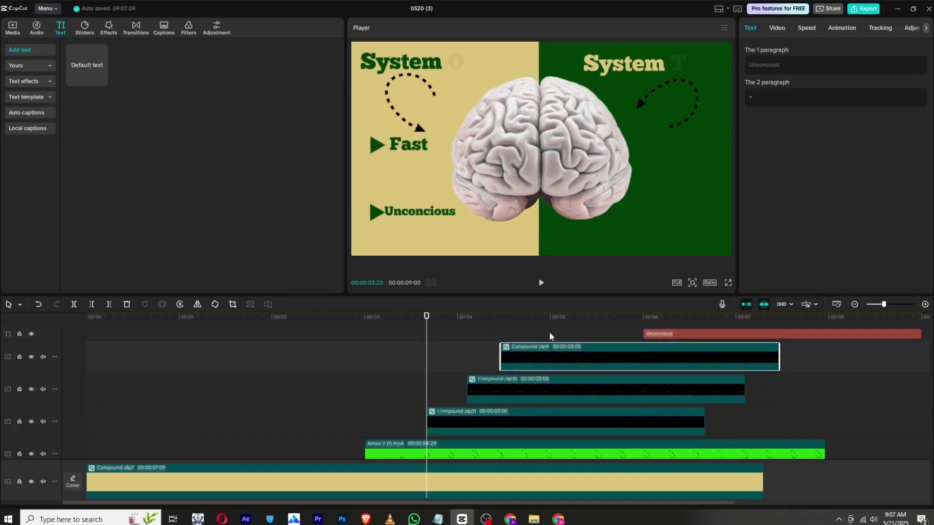
left_click(541, 283)
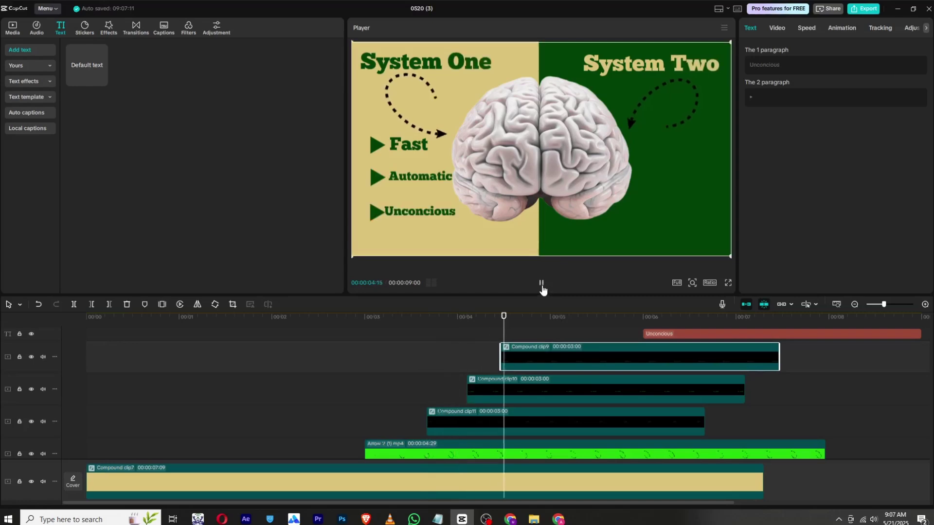
left_click(541, 284)
- Compare the Unfold and Flash In entrance animations on the Fast bullet clip and apply Unfold
left_click(427, 317)
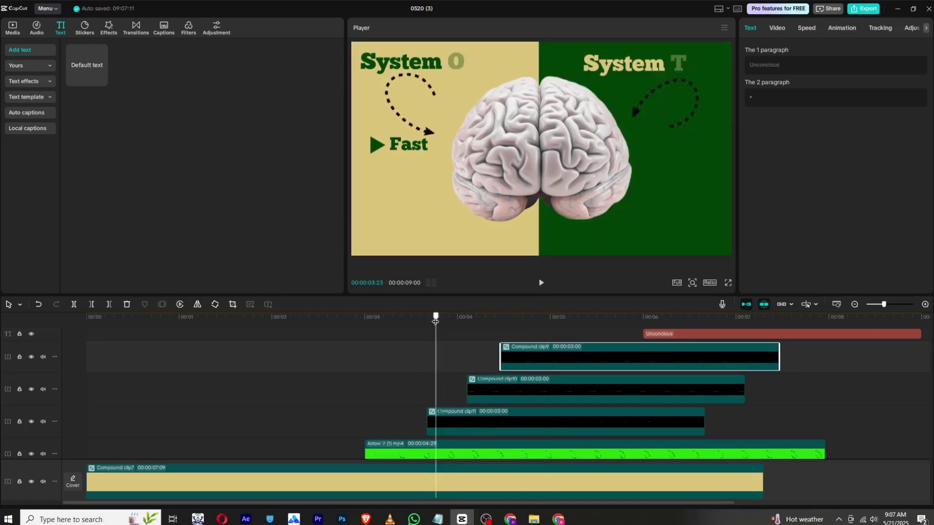
left_click(444, 431)
left_click(841, 28)
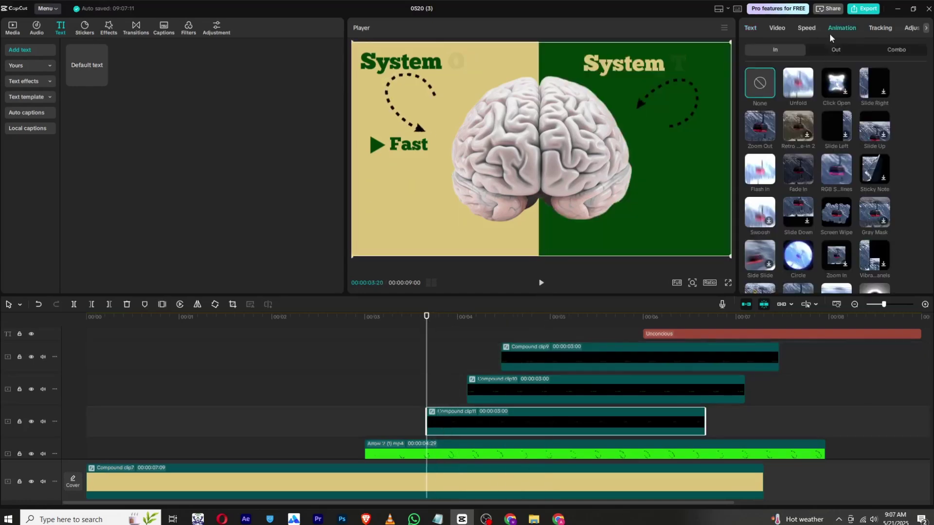
left_click(794, 85)
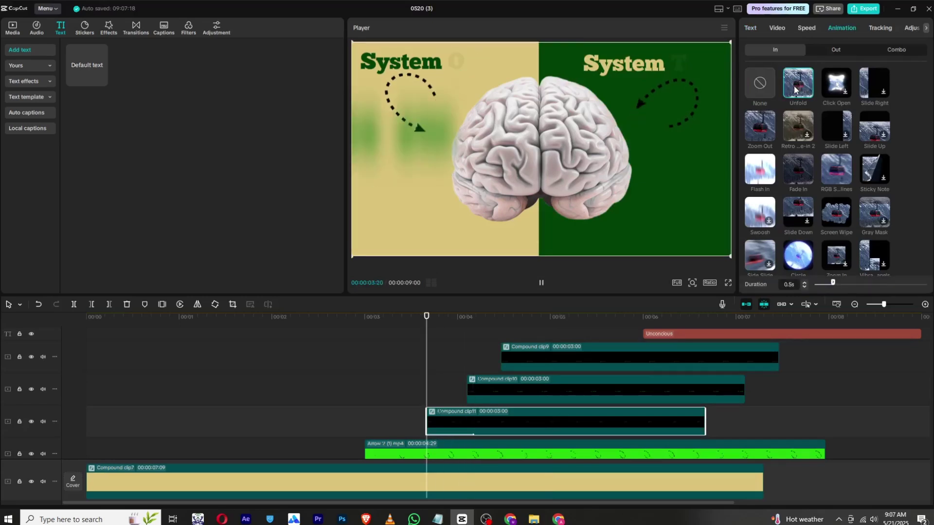
left_click(761, 171)
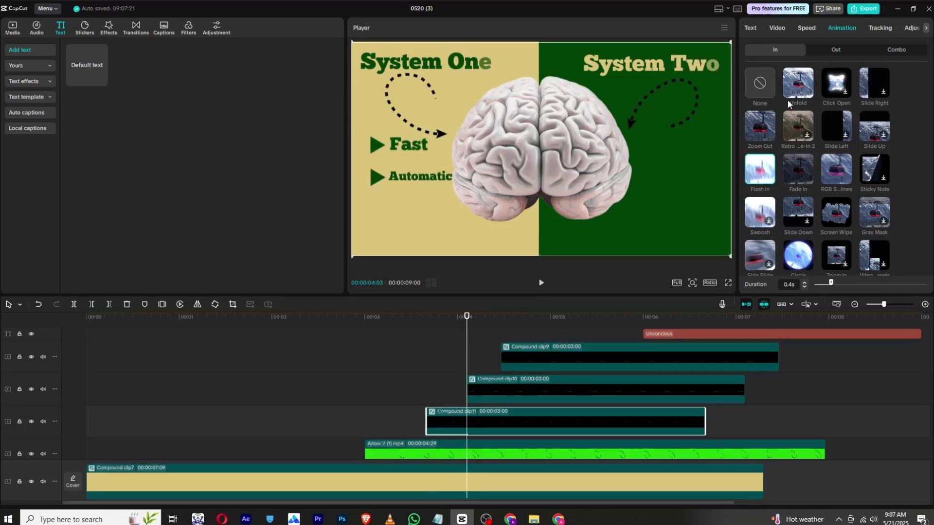
left_click(797, 83)
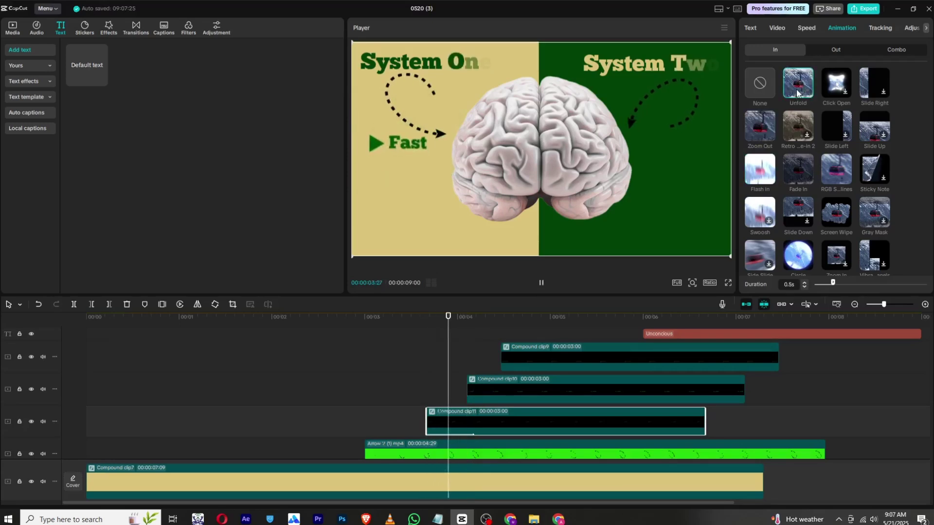
- Apply the Unfold entrance animation to the Automatic and Unconcious bullet clips
left_click(715, 391)
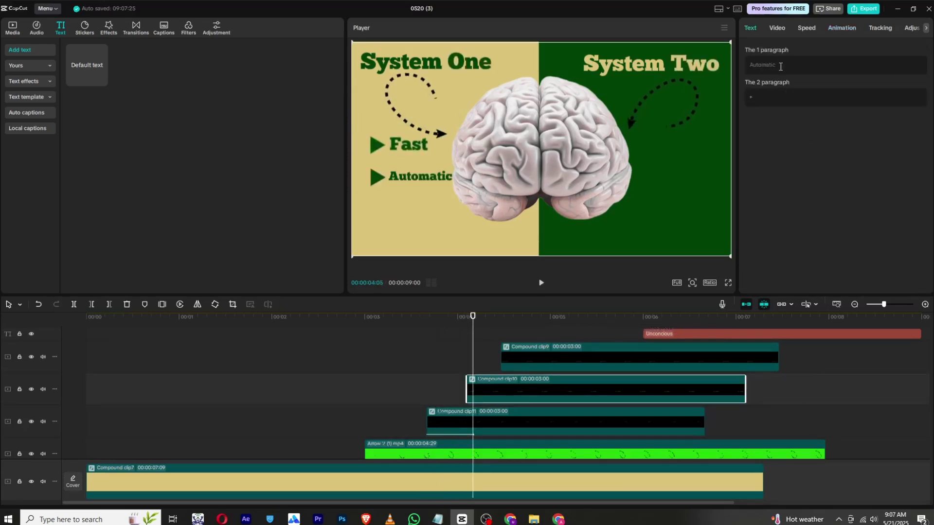
left_click(851, 25)
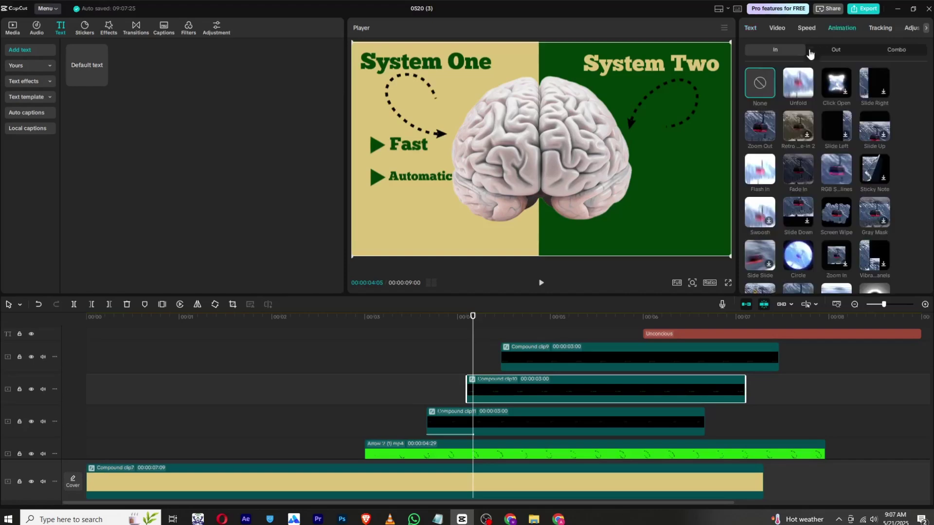
left_click(533, 362)
left_click(845, 30)
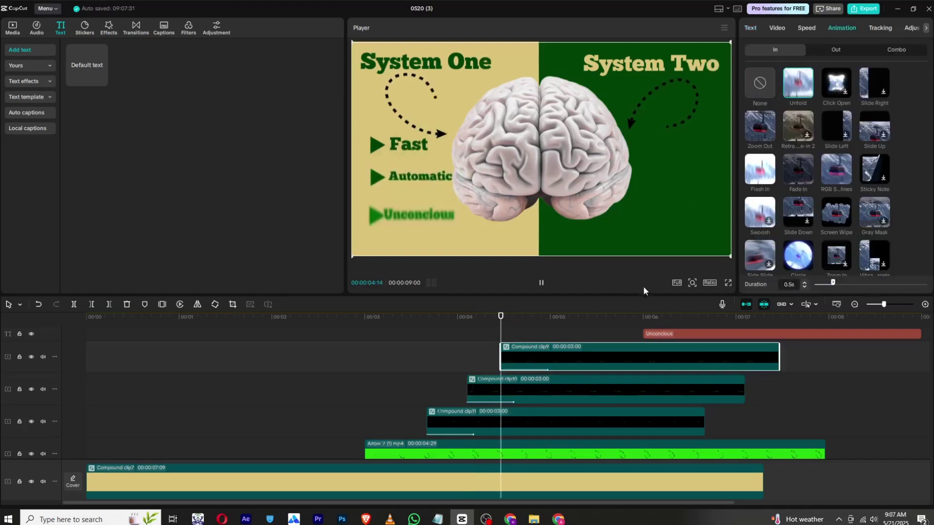
- Lengthen the shape inside the green half's compound clip, and extend that clip to the end of the tan background
left_click(547, 316)
left_click_drag(588, 317, 553, 327)
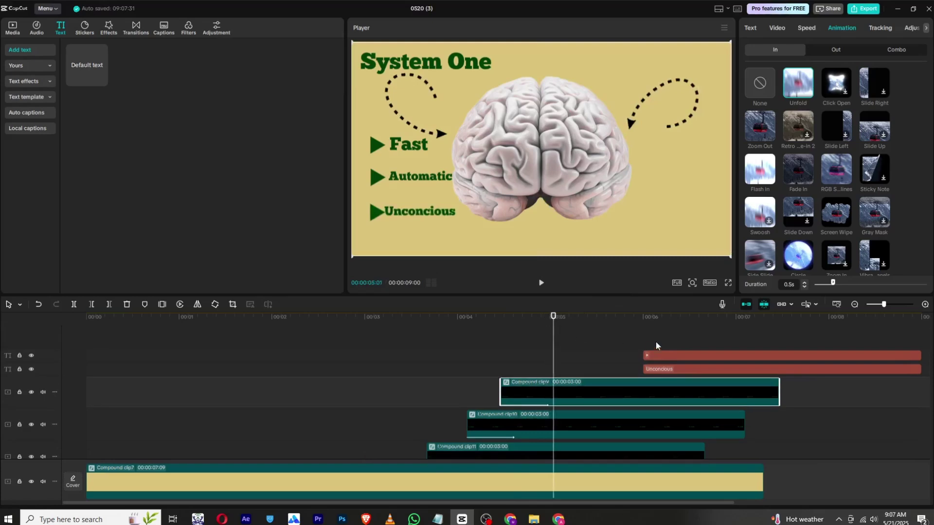
left_click(569, 316)
key("ctrl+z")
key("ctrl+z")
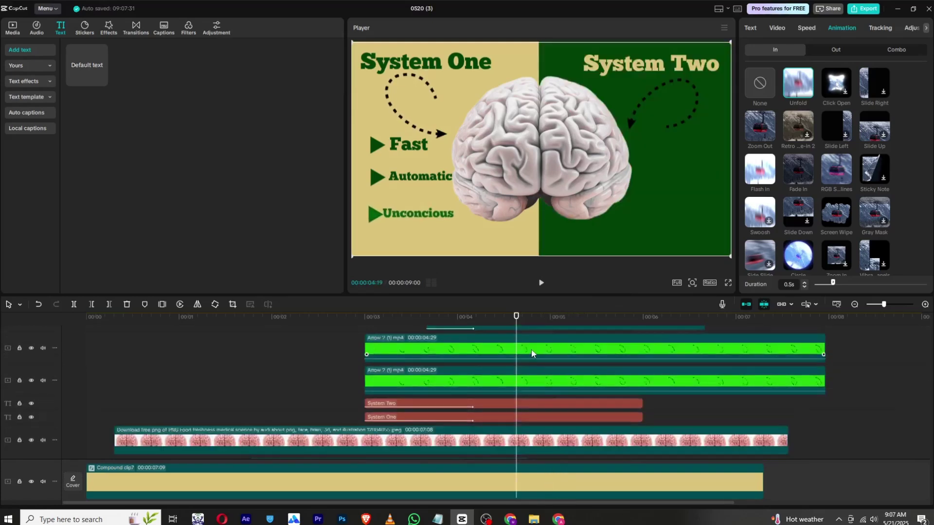
key("ctrl+z")
double_click(430, 408)
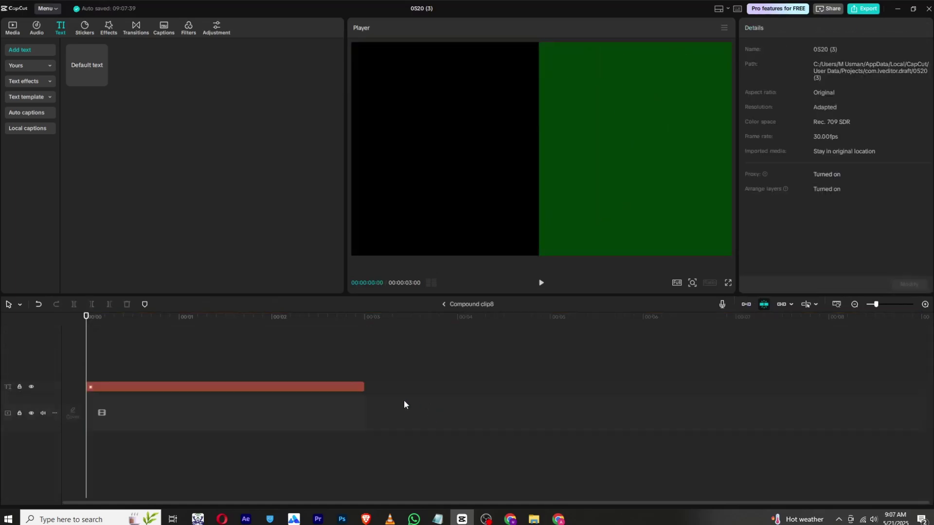
left_click(345, 387)
left_click_drag(363, 387, 923, 387)
left_click(443, 305)
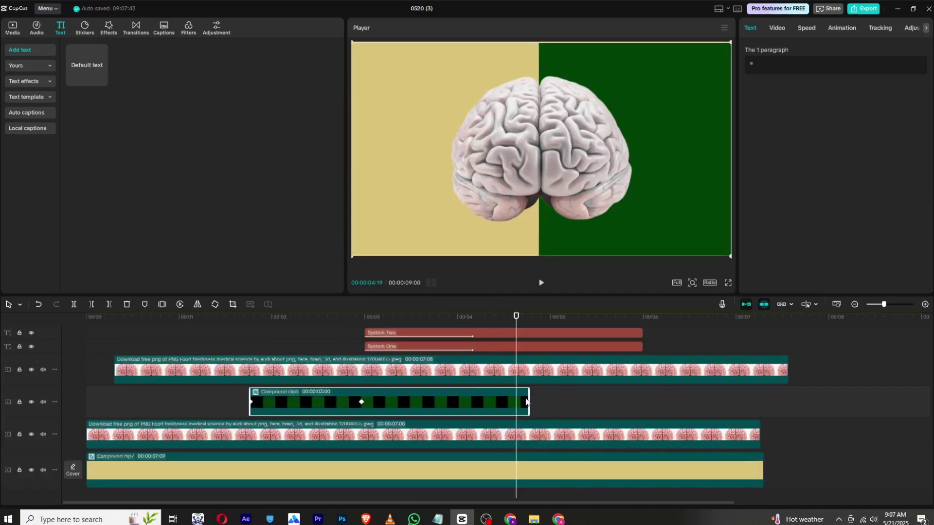
left_click_drag(621, 401, 761, 409)
scroll(571, 335, "up", 5)
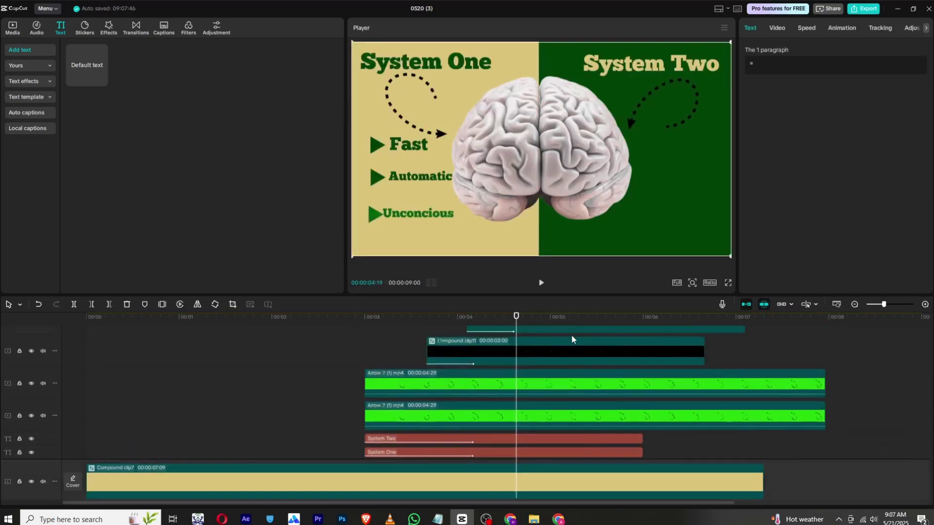
- Move the triangle and Unconcious copies to start at 00:00:04:29 and place them on the green half below the System Two arrow
scroll(566, 336, "up", 1)
left_click_drag(524, 315, 547, 326)
scroll(631, 340, "up", 1)
left_click_drag(632, 340, 570, 375)
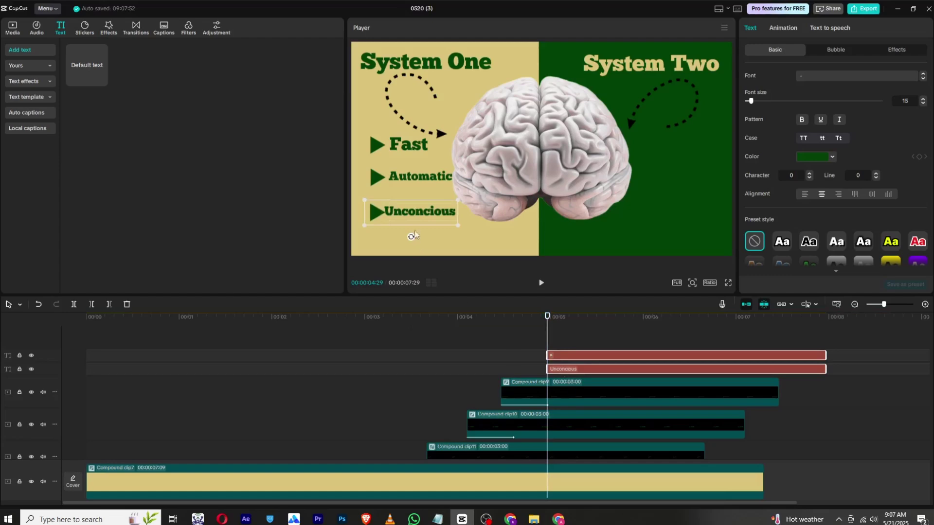
left_click_drag(421, 222, 698, 160)
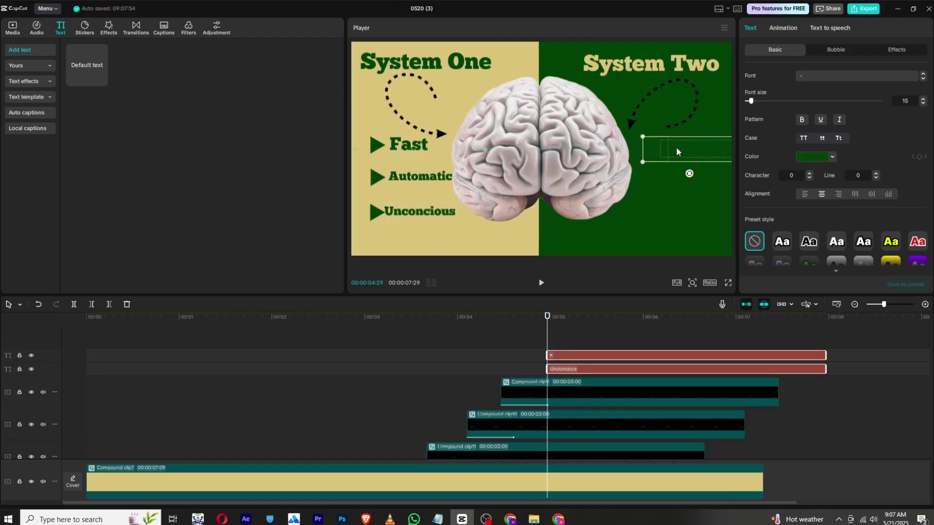
- Turn the copied triangle into its own compound clip and mirror it horizontally
left_click(568, 346)
left_click(569, 355)
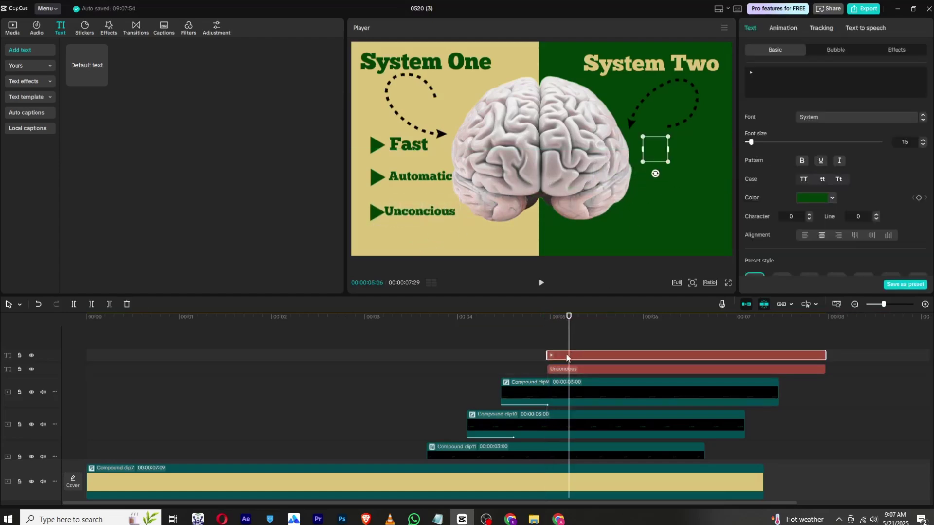
right_click(579, 359)
left_click(586, 395)
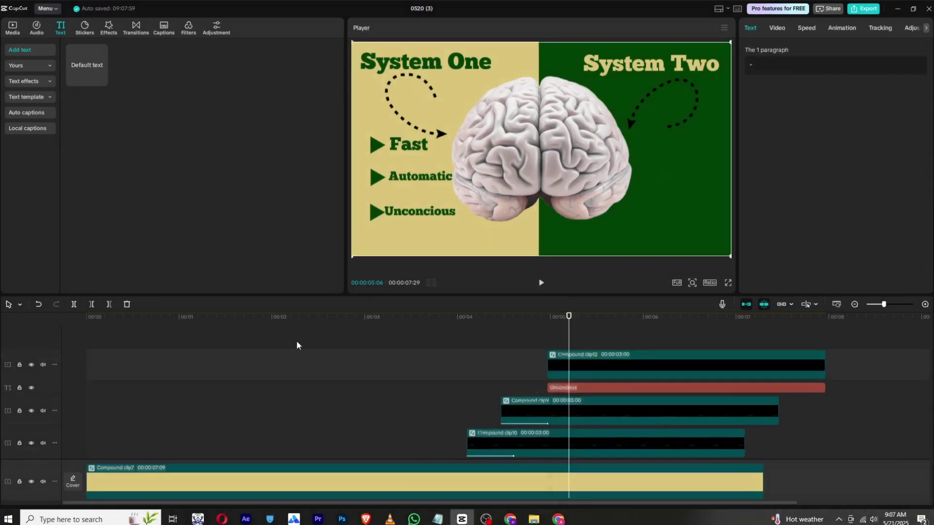
left_click(598, 369)
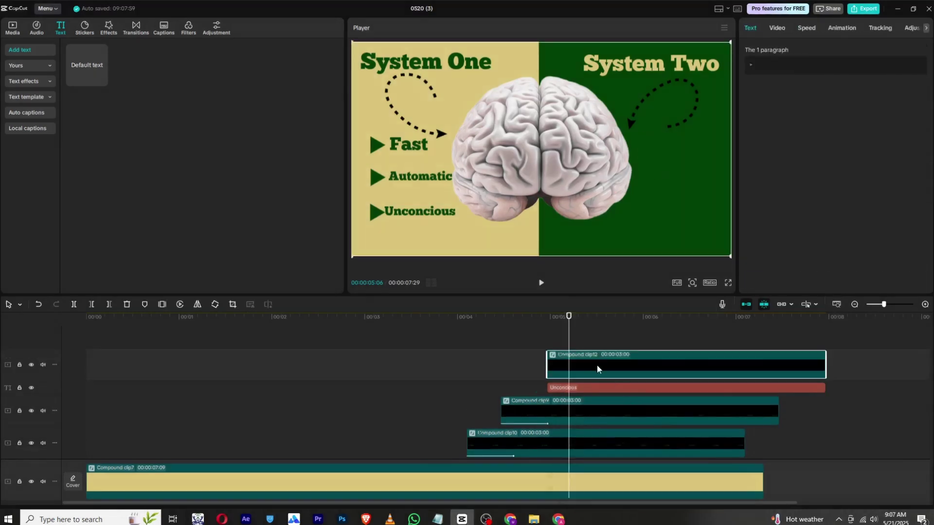
left_click(198, 305)
- Move the mirrored triangle onto the outer side of the green half, to about X 2801, Y 84
key("Left")
key("Left")
key("Left")
key("Left")
key("Left")
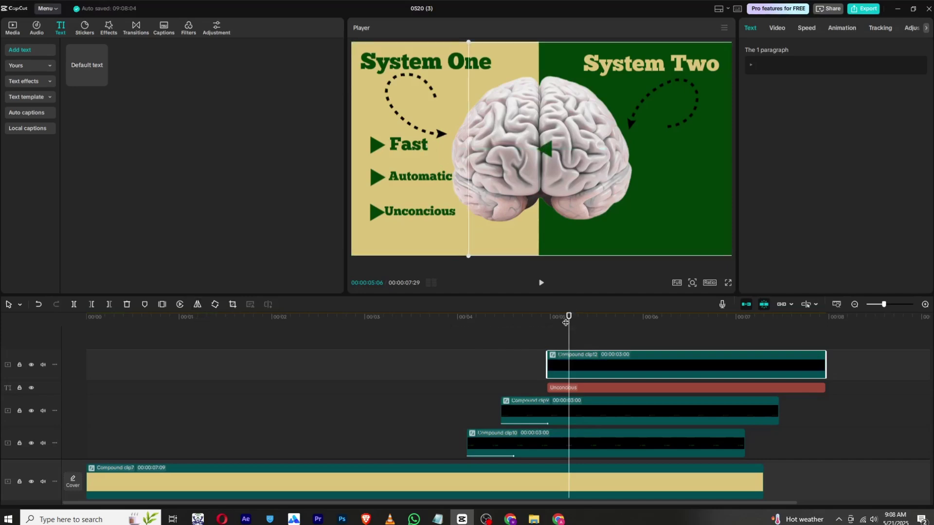
left_click_drag(554, 168, 706, 151)
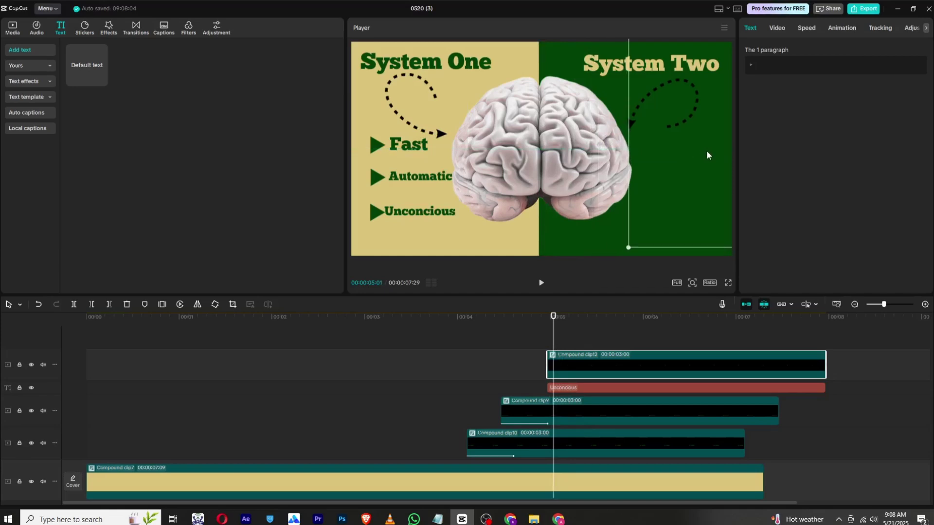
- Open the mirrored triangle's compound clip, recolor the triangle pale yellow, and return to the main timeline
left_click(776, 28)
scroll(759, 146, "down", 5)
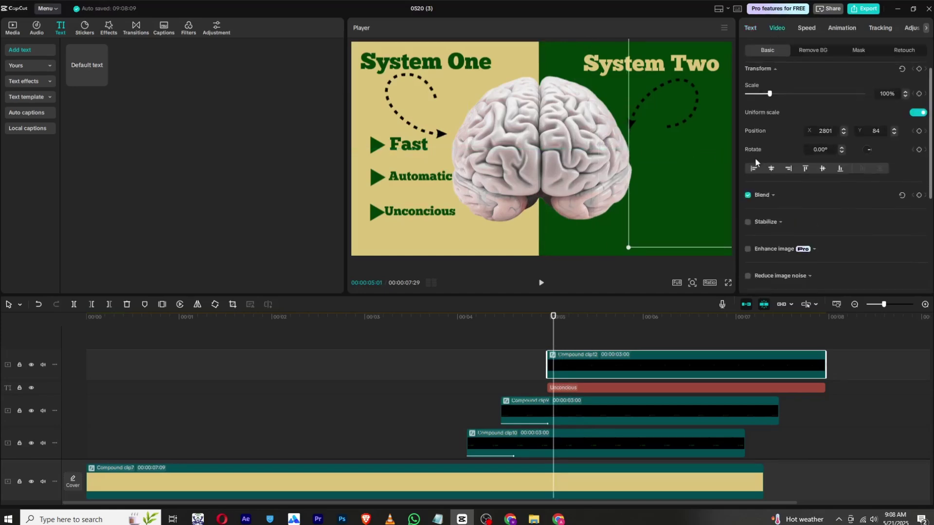
double_click(627, 354)
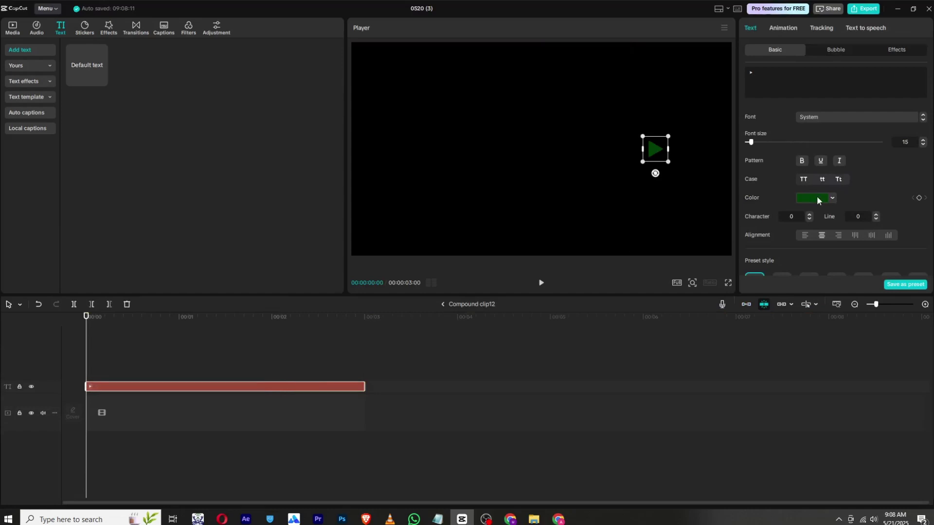
left_click(817, 200)
left_click(779, 282)
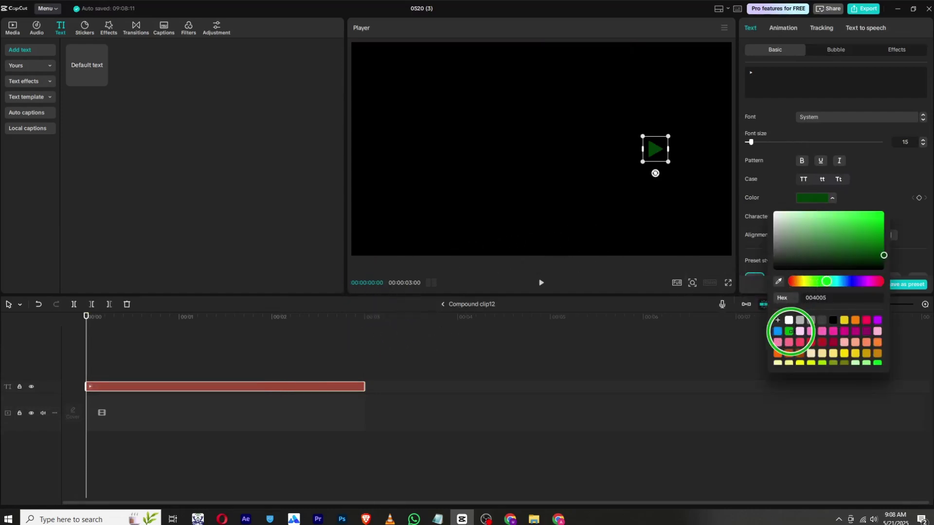
left_click(845, 321)
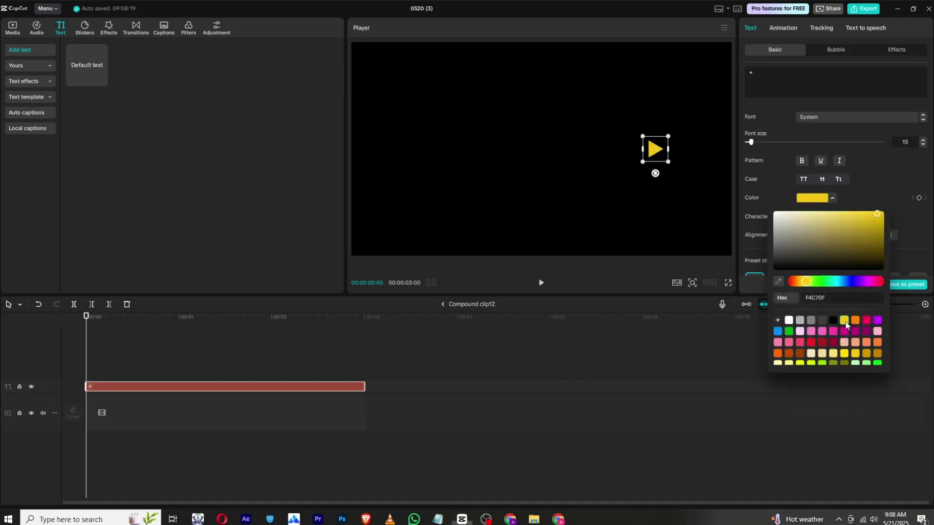
left_click_drag(822, 226, 819, 215)
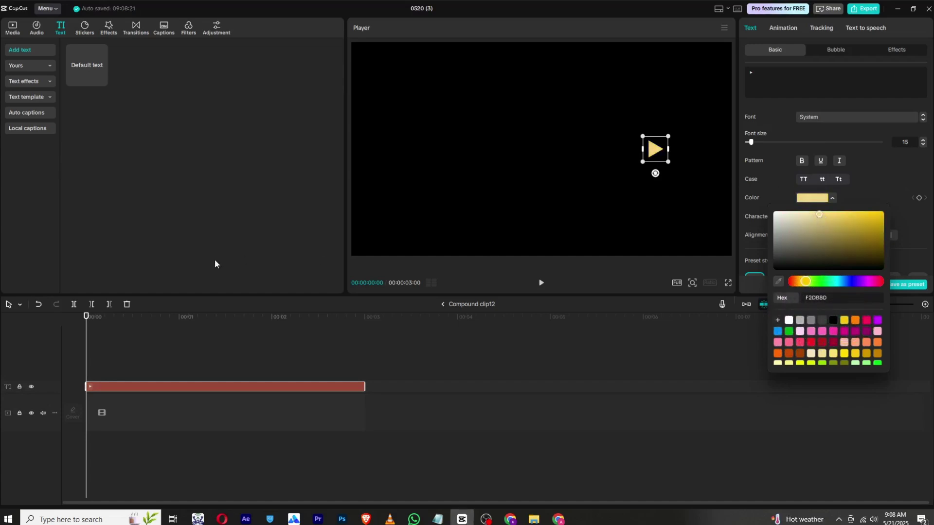
left_click(442, 304)
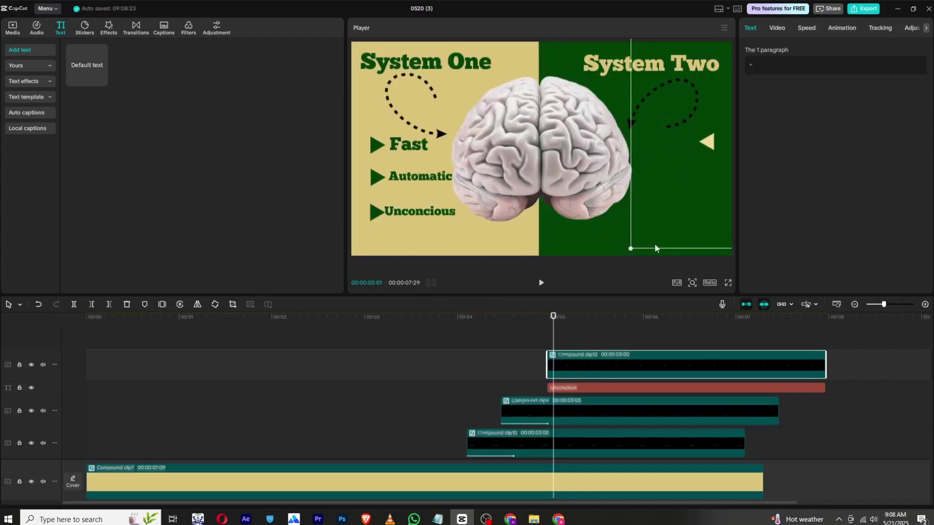
- Select the Unconcious copy, switch to Notepad and copy the word "slow" from the system two list
left_click(588, 388)
left_click(437, 519)
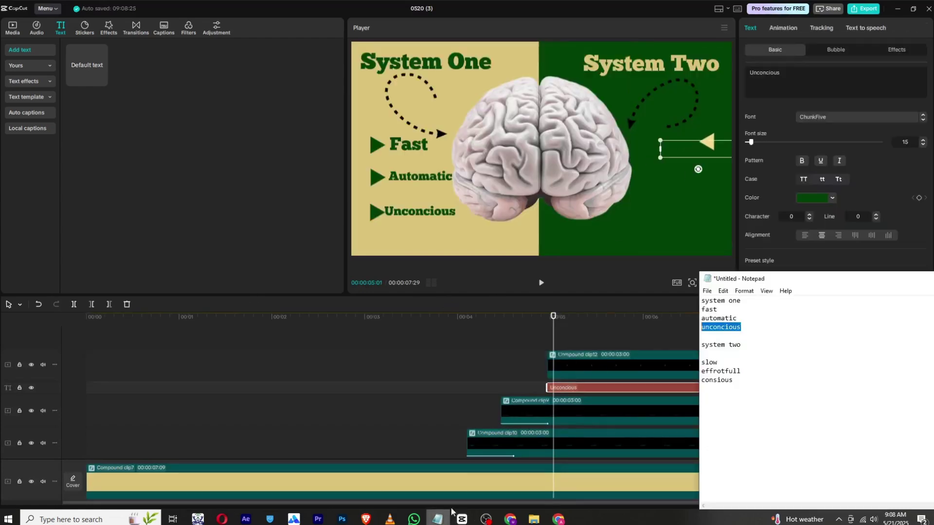
left_click_drag(729, 361, 700, 361)
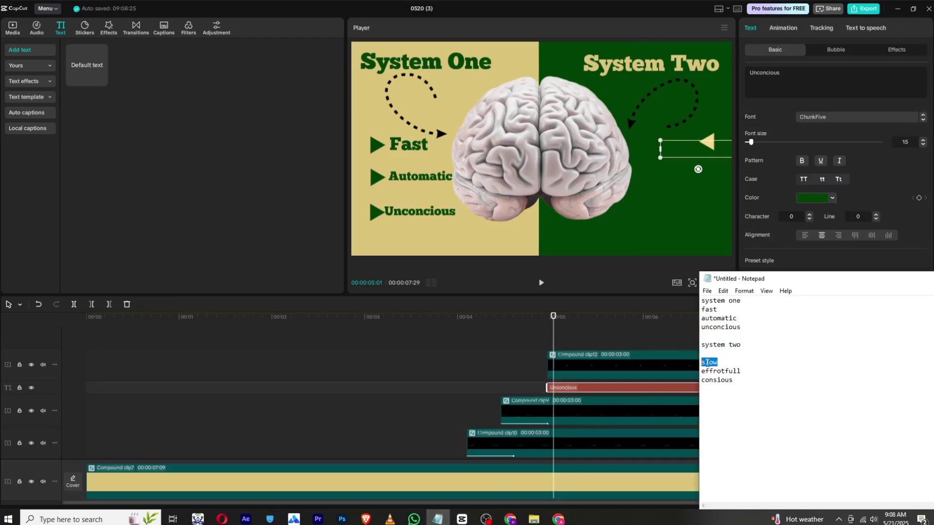
right_click(706, 363)
left_click(728, 245)
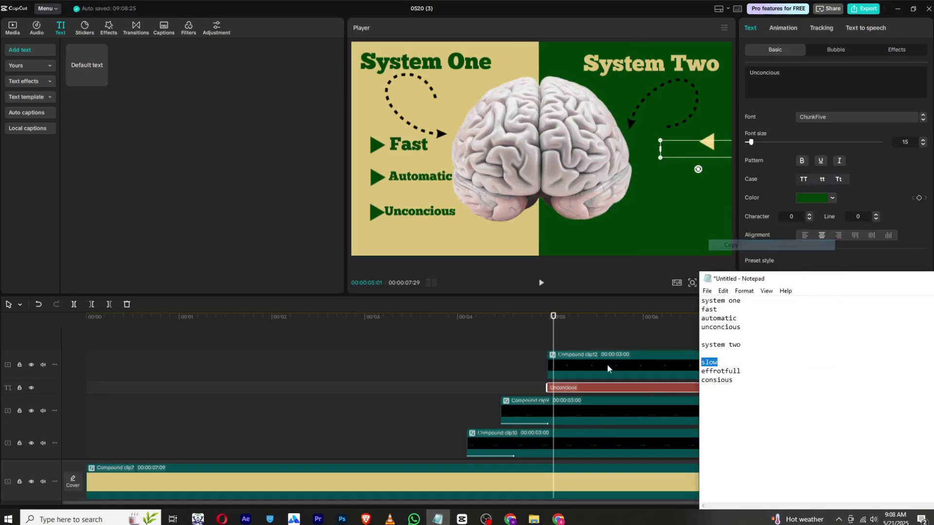
- Replace the wording of the Unconcious text copy on the green half with "slow"
left_click(685, 161)
left_click(558, 400)
left_click(559, 388)
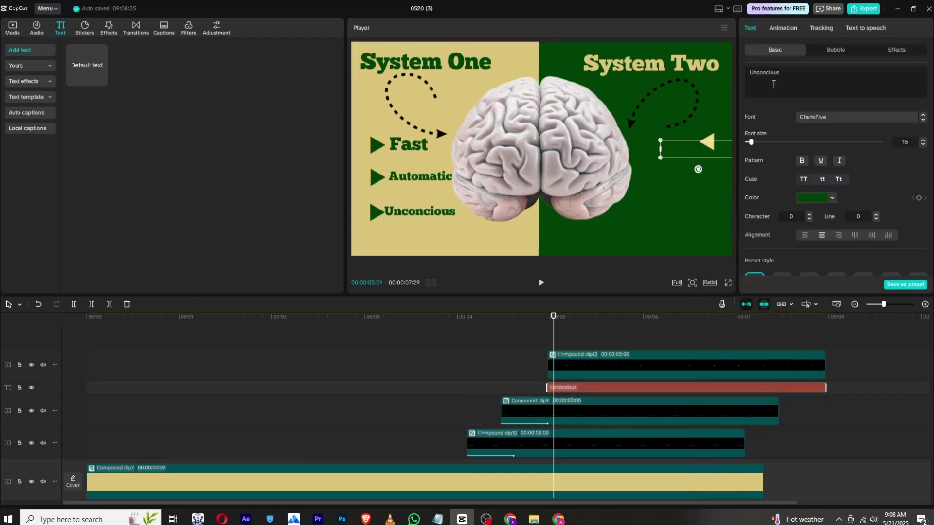
double_click(776, 74)
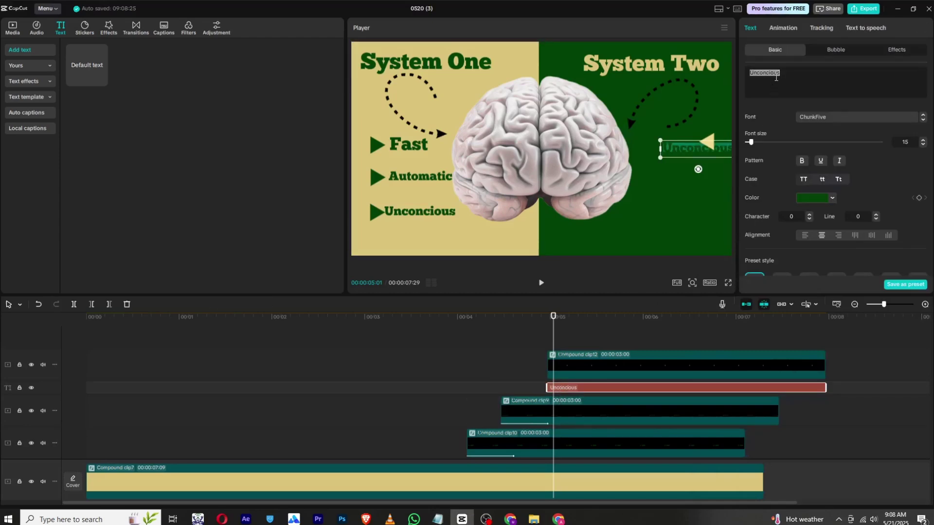
key("super+v")
left_click(884, 85)
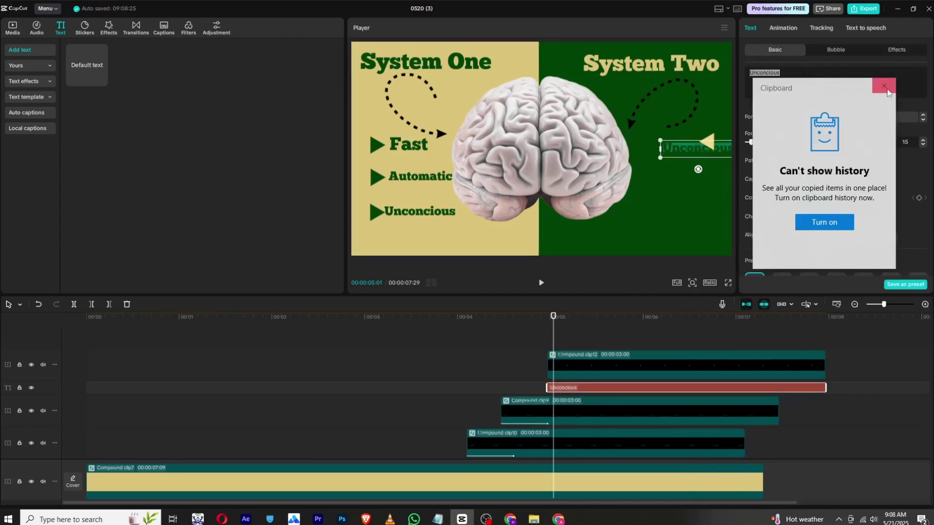
type("slow")
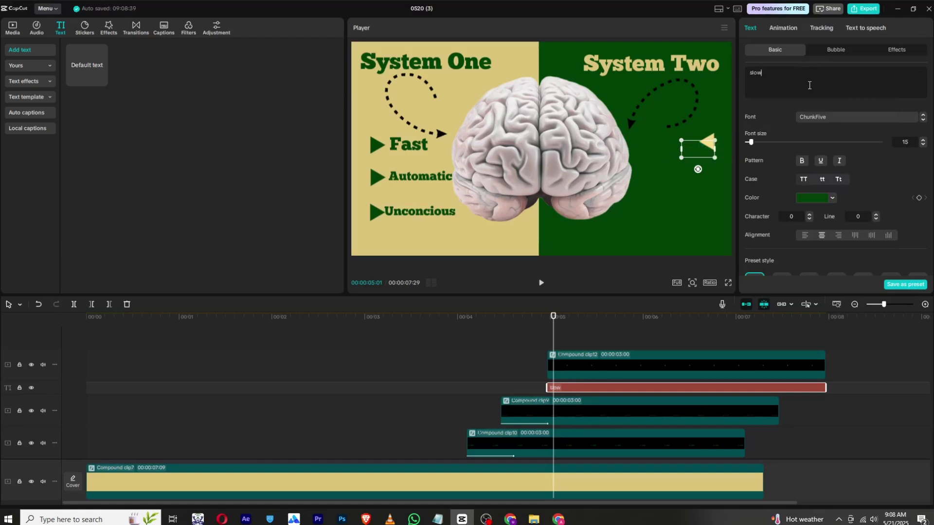
- Recolor the slow text to match the tan background, sampling the color from the System One half
left_click(806, 199)
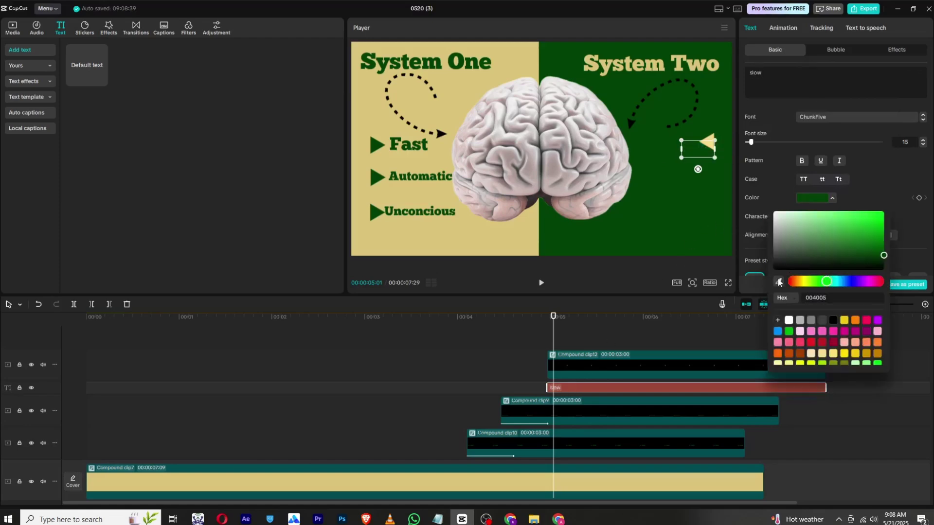
left_click(779, 281)
left_click(447, 237)
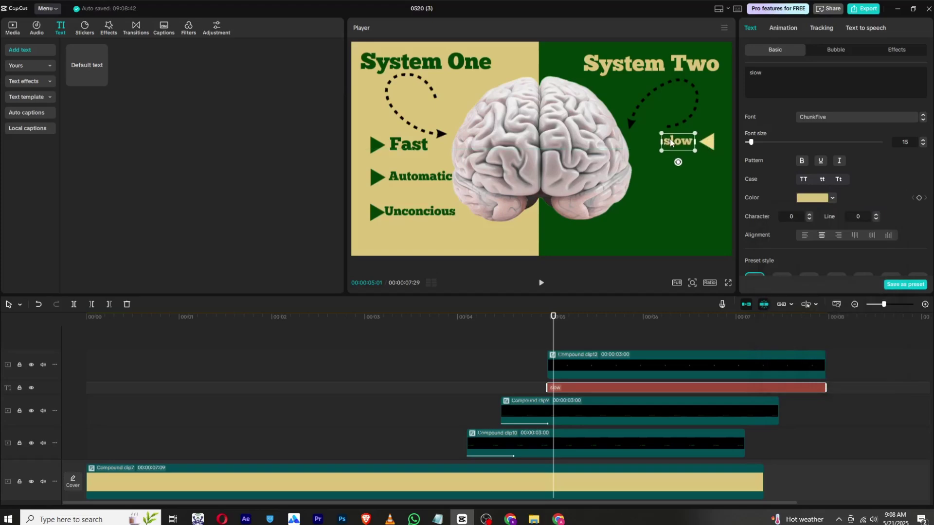
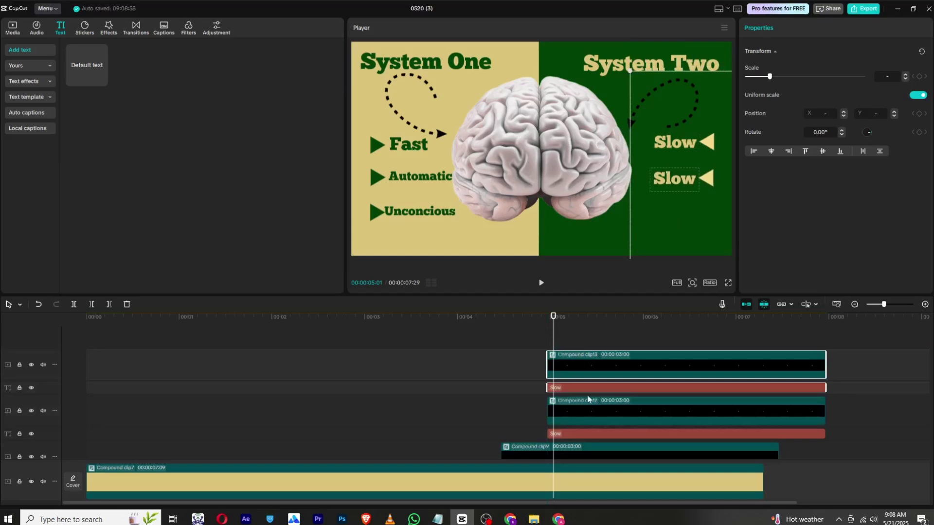
- Switch to Notepad and copy the word "effrotfull" from the system two list
left_click(438, 520)
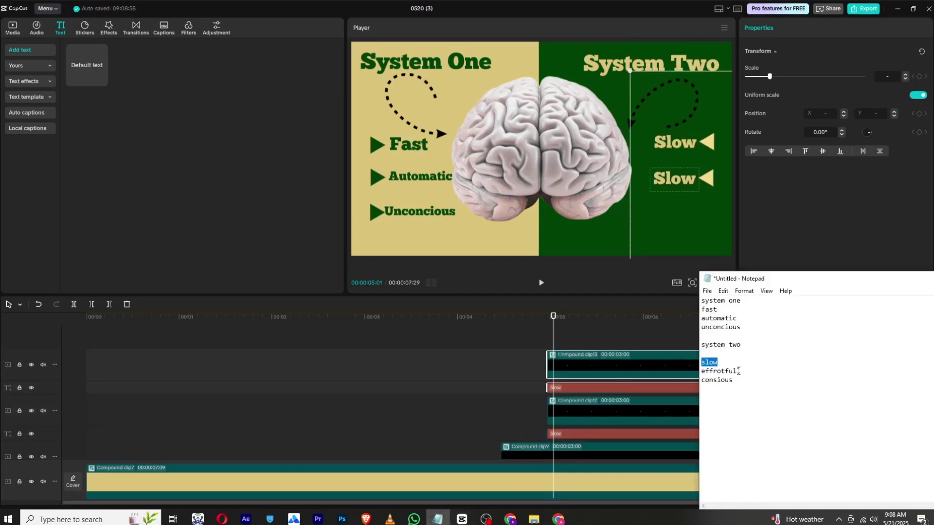
left_click_drag(738, 371, 694, 373)
right_click(707, 373)
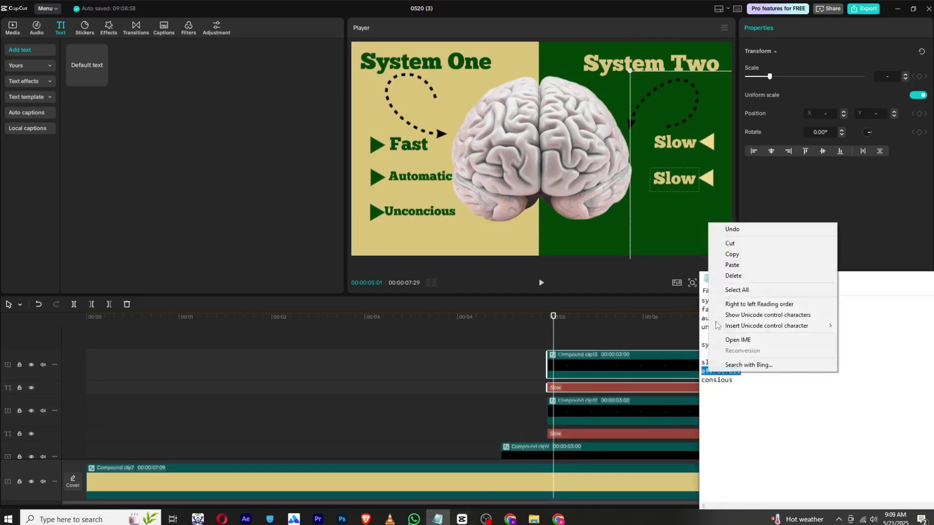
left_click(725, 254)
- Replace the lower Slow text with "effrotfull", scaled down to fit beside its triangle and set in title case
left_click(522, 399)
left_click(562, 387)
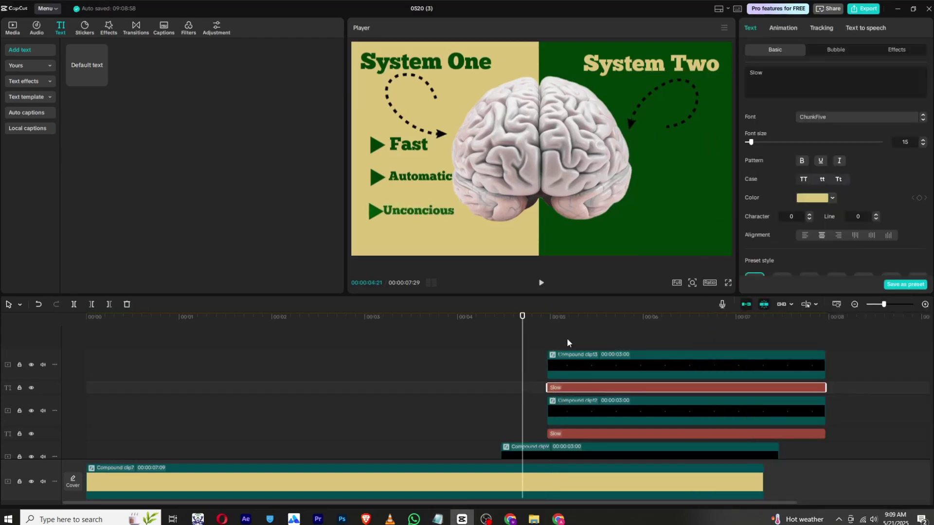
left_click(568, 326)
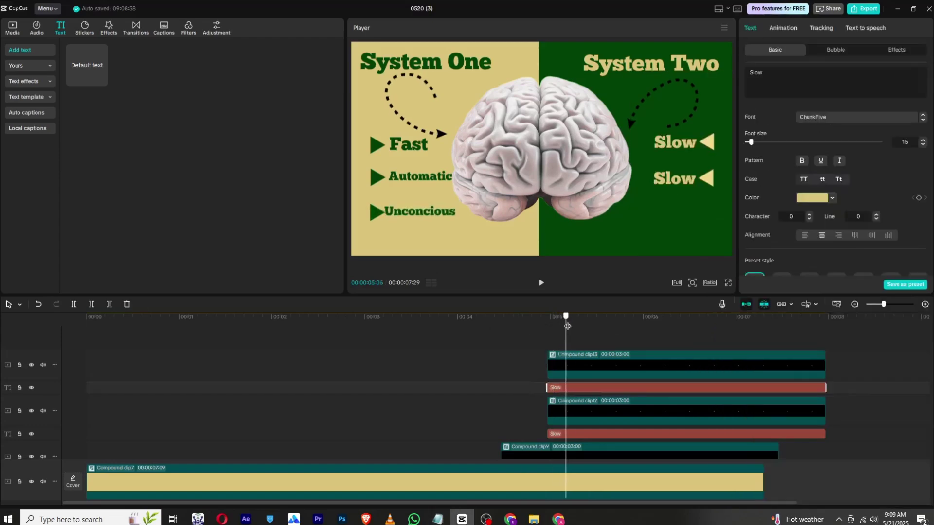
left_click(663, 185)
left_click(583, 388)
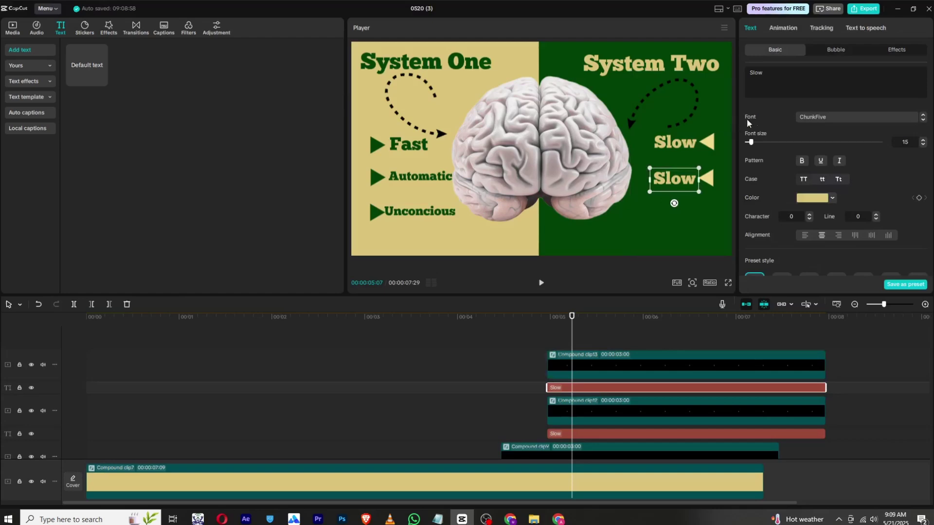
key("ctrl+a")
type("effrotfull")
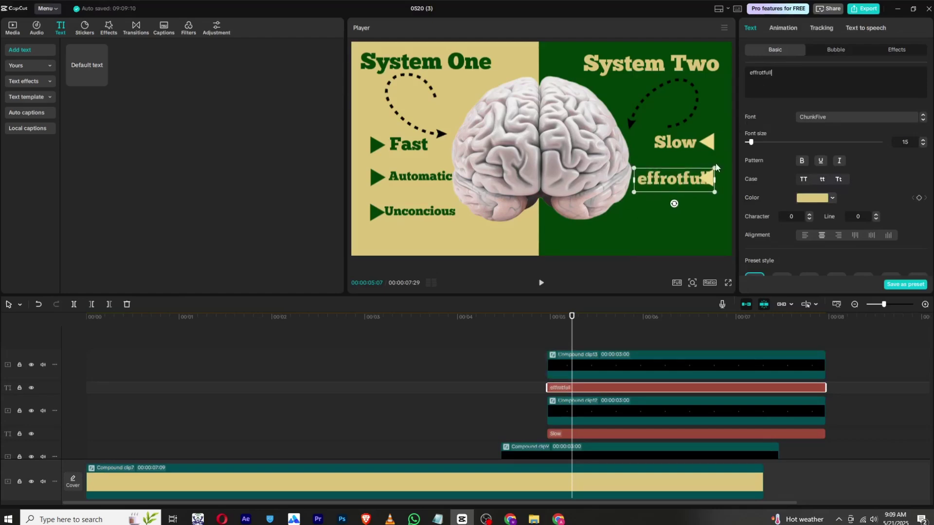
left_click_drag(716, 168, 701, 170)
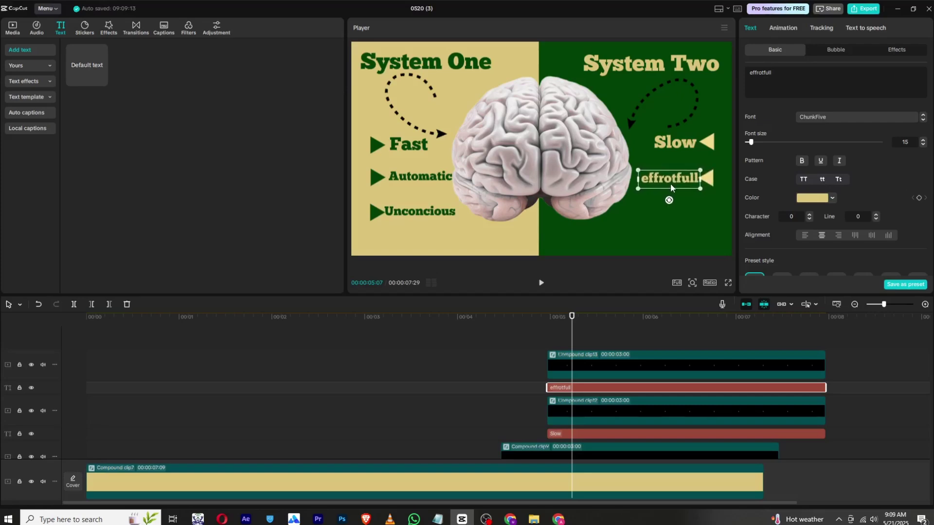
left_click(838, 179)
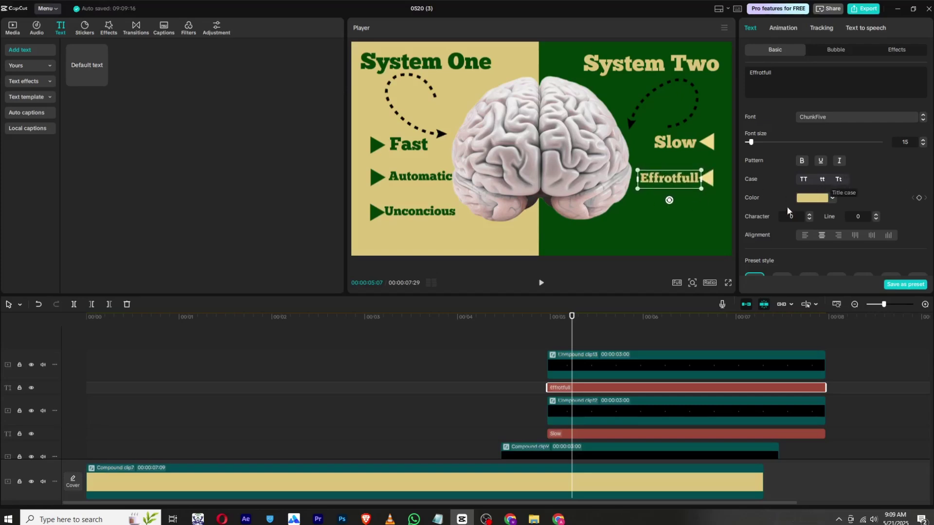
- Duplicate the Effrotfull text together with its triangle and place the copies below the originals, level with Unconcious
left_click(596, 362)
left_click(597, 387, "ctrl")
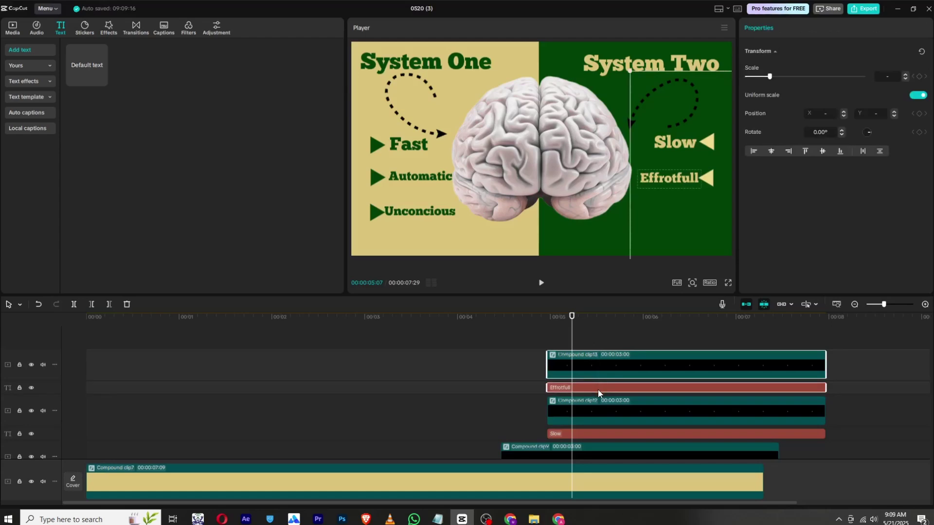
right_click(597, 389)
left_click(634, 269)
right_click(606, 329)
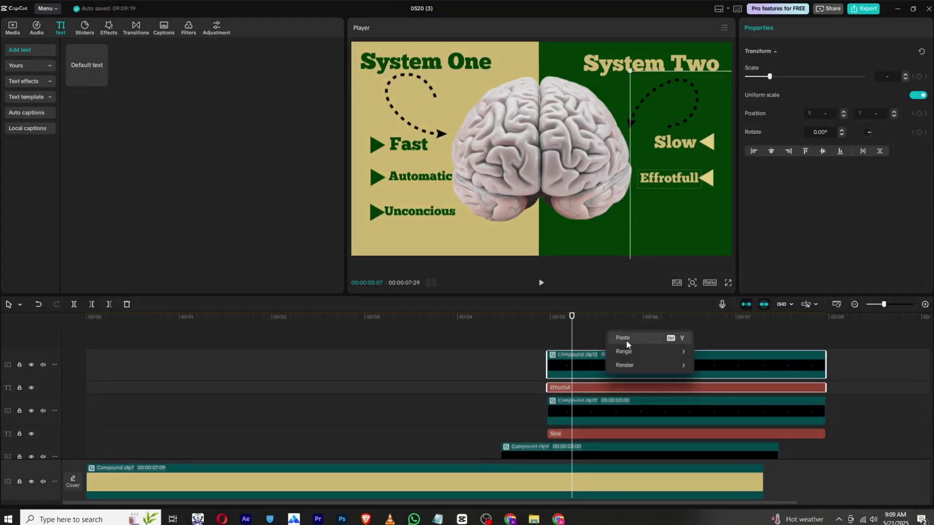
left_click(626, 340)
left_click_drag(612, 388, 587, 351)
left_click_drag(687, 187, 698, 212)
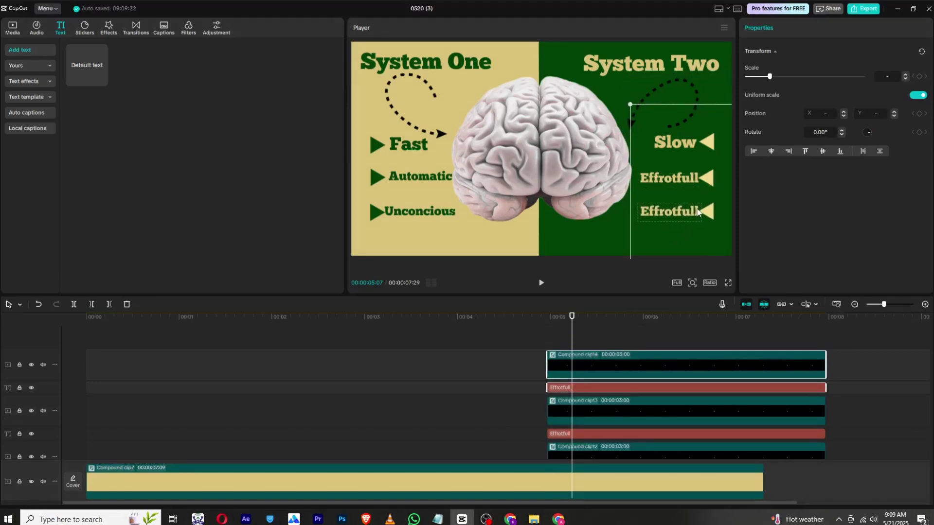
- Switch to Notepad and copy the word "consious" from the system two list
left_click(438, 519)
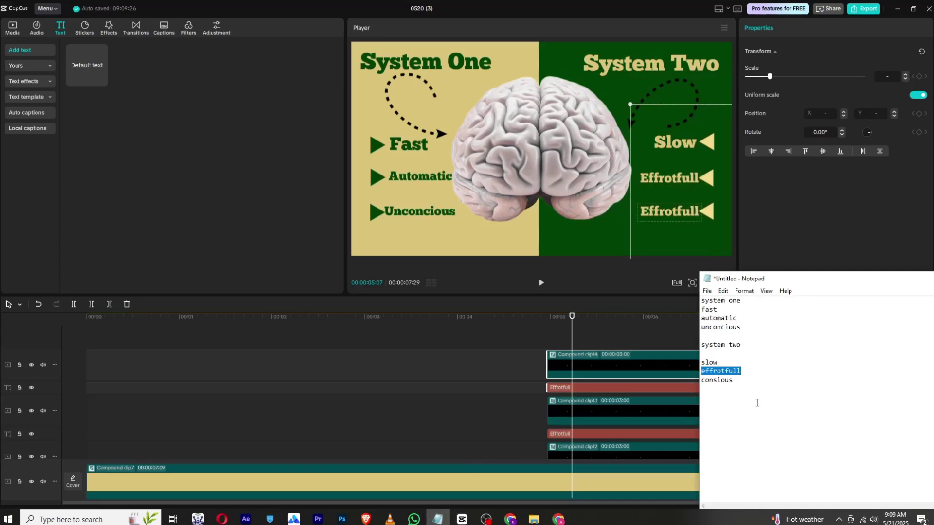
right_click(707, 384)
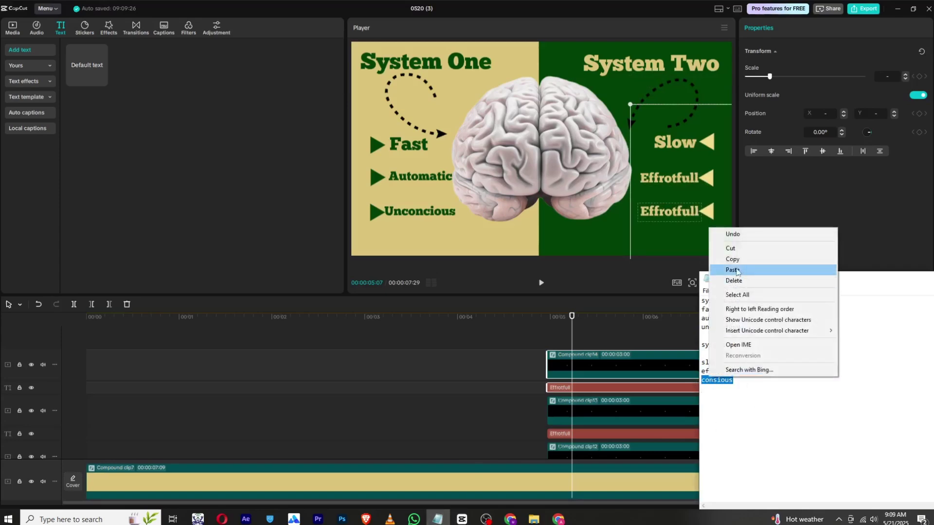
left_click(719, 260)
- Replace the wording of the lowest Effrotfull text on the green half with "consious"
left_click(570, 344)
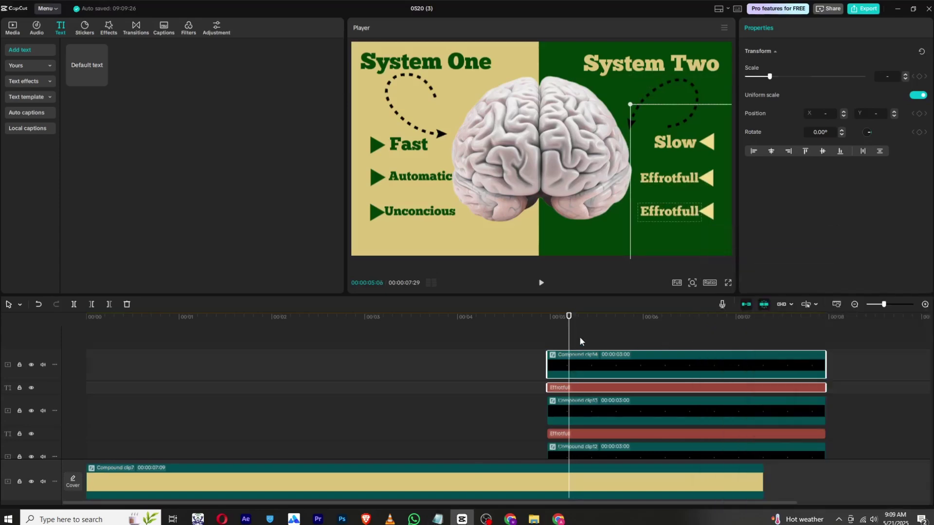
left_click(579, 342)
left_click(575, 388)
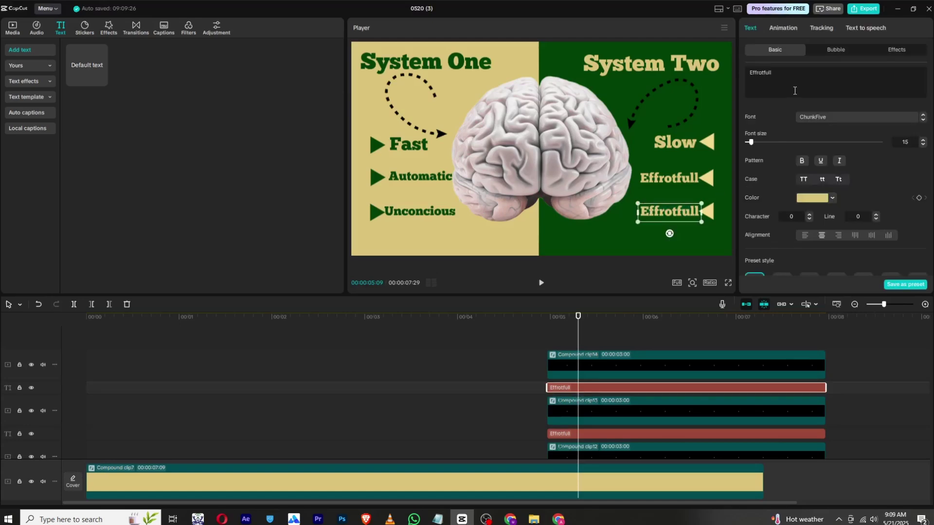
key("ctrl+a")
type("consious")
key("Return")
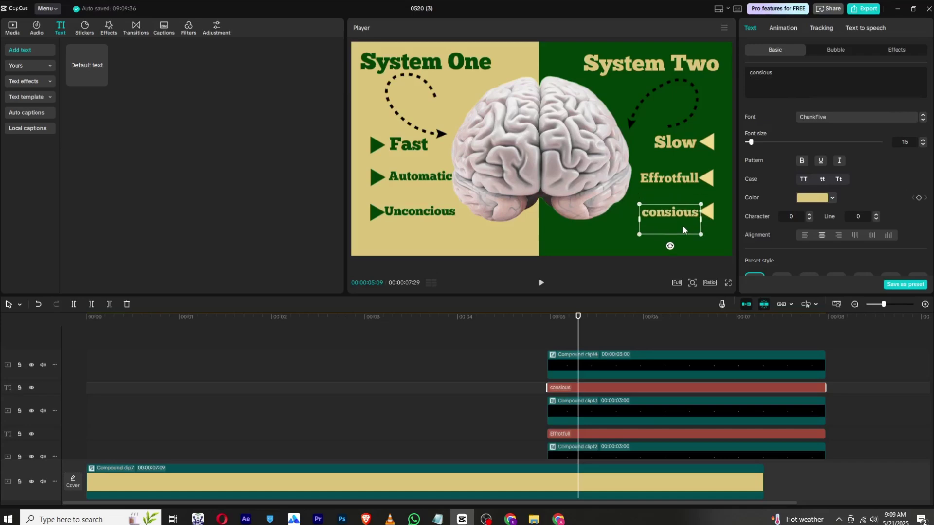
- Combine each System Two trait text with its triangle into its own compound clip, for consious, Effrotfull and Slow
left_click(533, 322)
left_click_drag(540, 326, 567, 383)
right_click(567, 384)
left_click(598, 358)
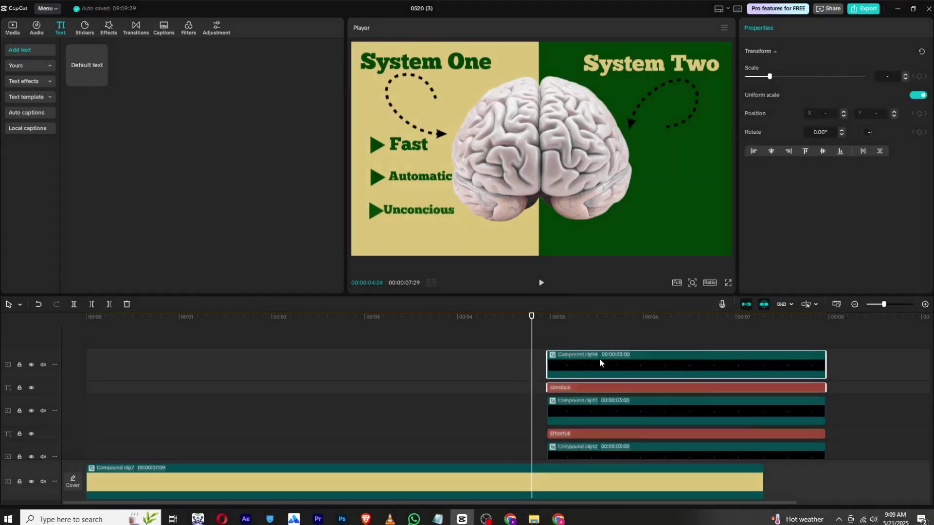
left_click_drag(539, 365, 564, 399)
right_click(564, 399)
left_click(602, 359)
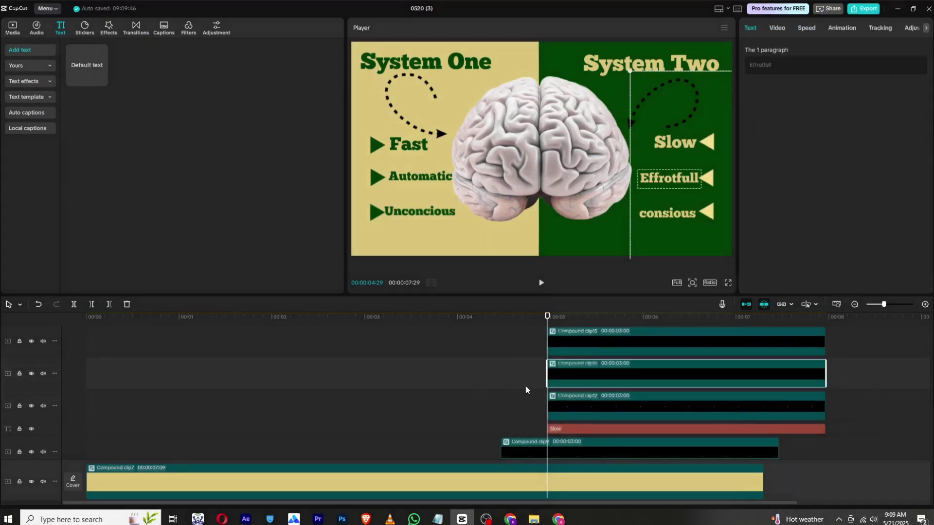
left_click_drag(541, 377, 565, 401)
right_click(564, 402)
left_click(589, 363)
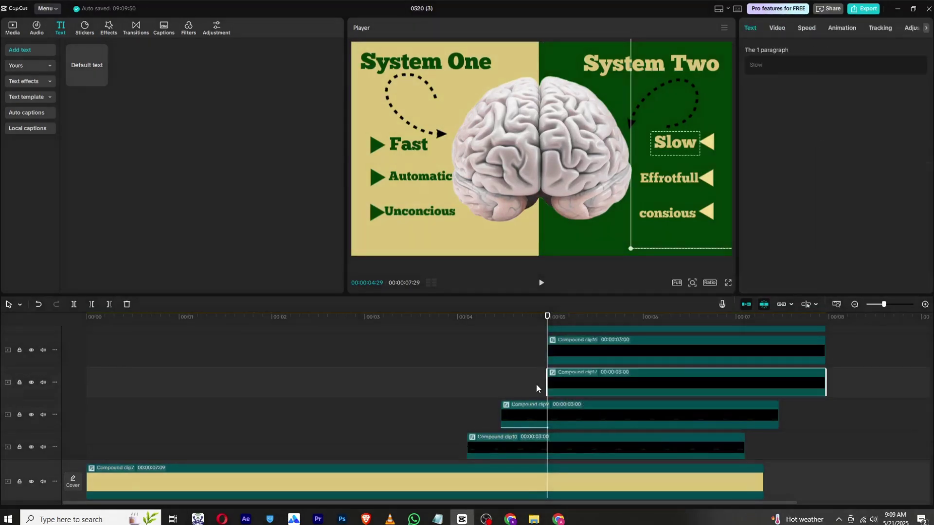
- Stagger the Effrotfull and consious compound clips to start about half a second apart after the Slow clip, and select the Slow clip
left_click_drag(570, 392, 622, 400)
left_click_drag(608, 363, 685, 362)
left_click(574, 423)
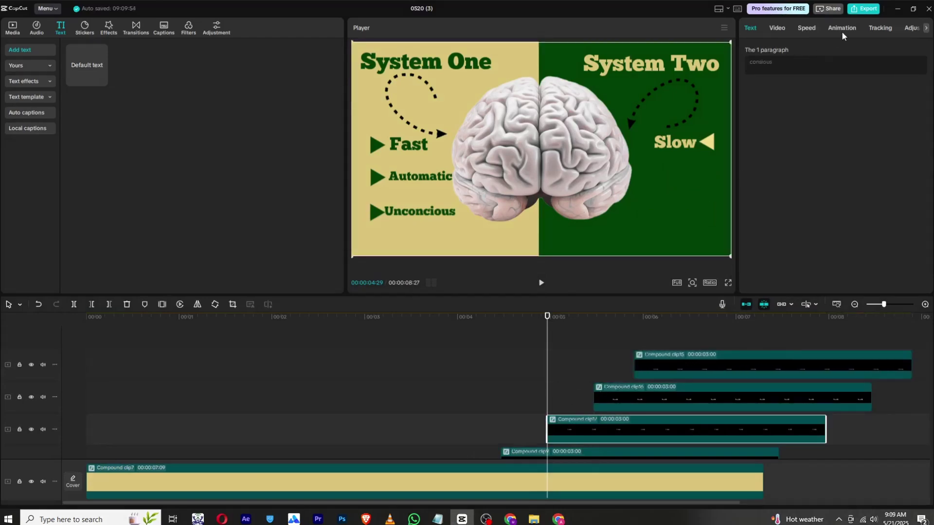